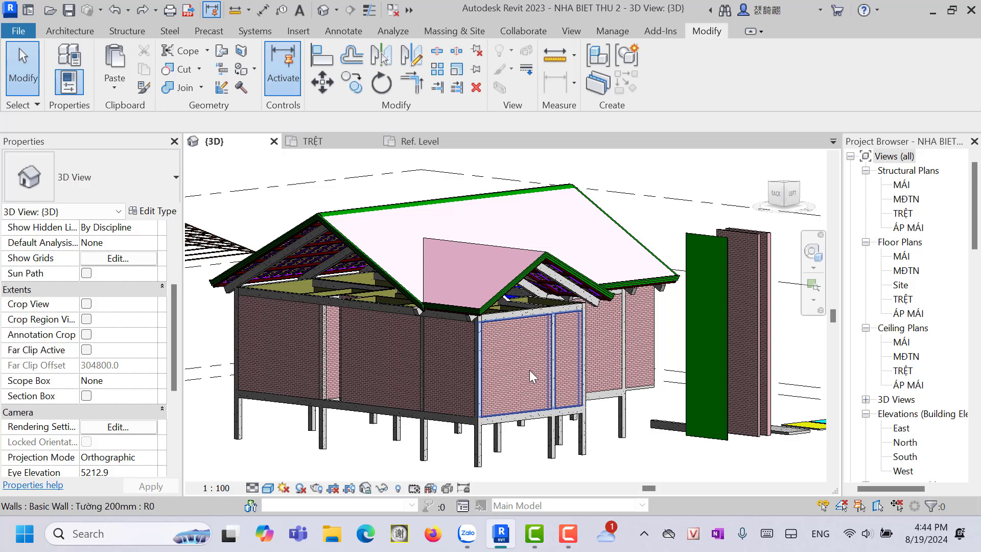
Step: Zoom in on the front brick gable wall of the stilt house
scroll(509, 361, "up", 2)
scroll(508, 338, "up", 1)
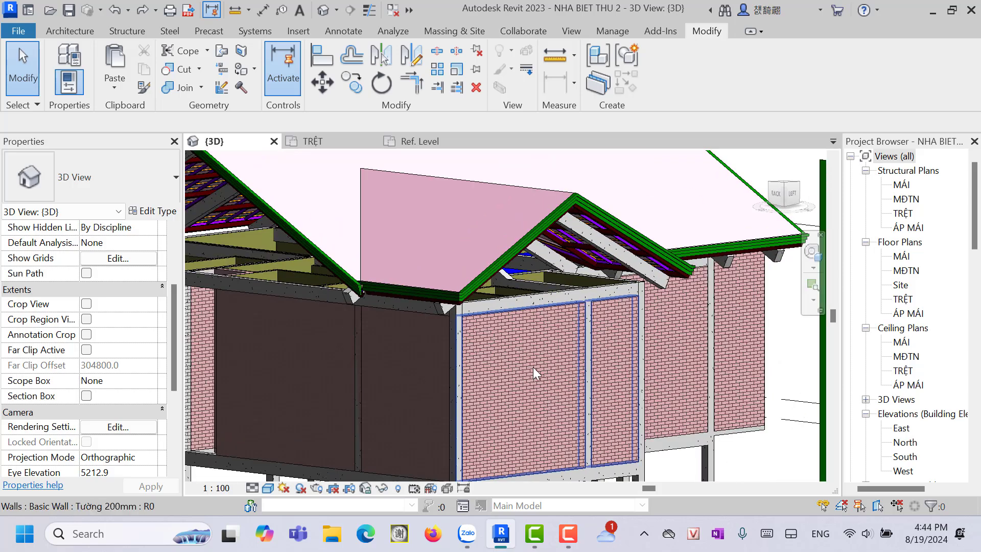
Step: Attach the front brick wall's top to the roof so brick fills the gable triangle
left_click(532, 372)
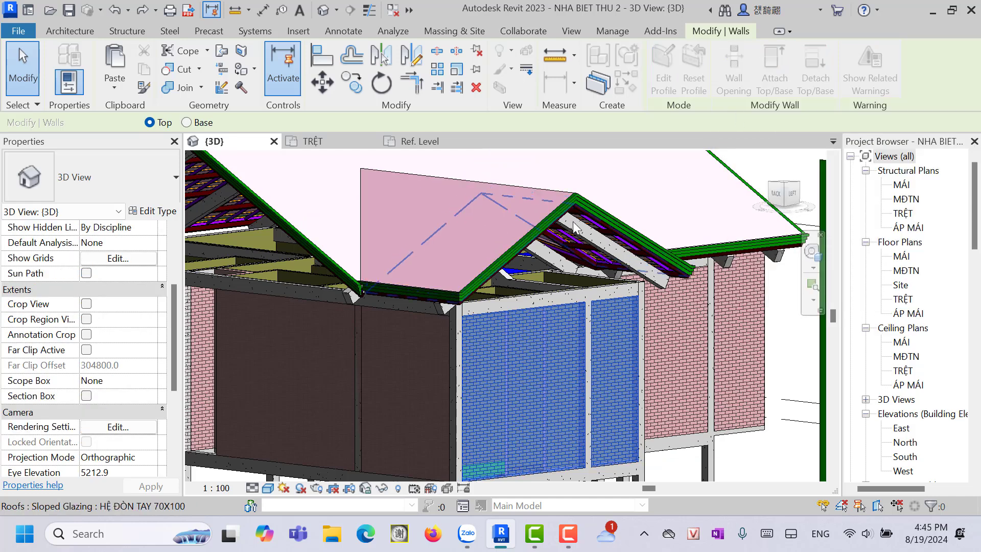
left_click(526, 237)
middle_click_drag(542, 261, 742, 221, "shift")
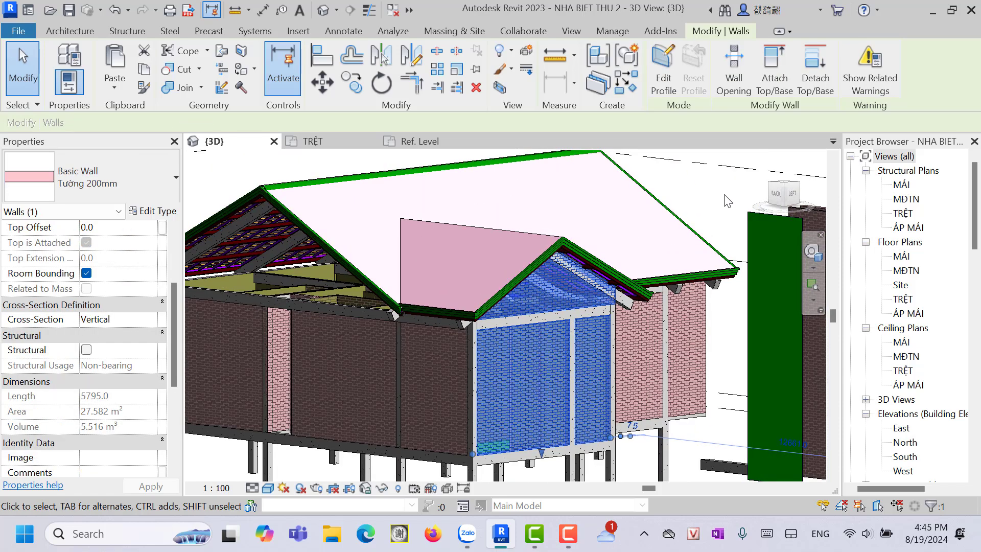
key("Escape")
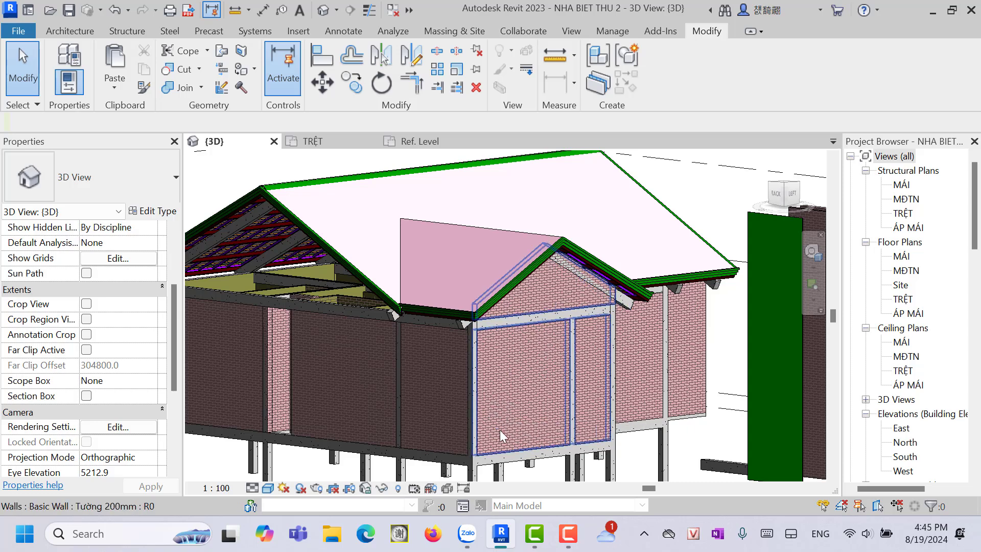
scroll(500, 430, "up", 2)
scroll(572, 257, "down", 1)
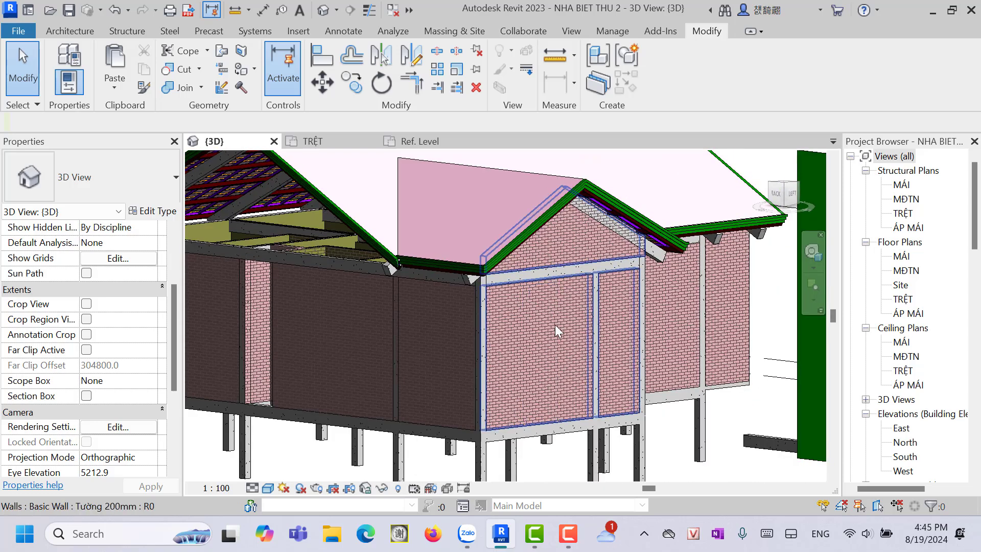
scroll(541, 347, "up", 1)
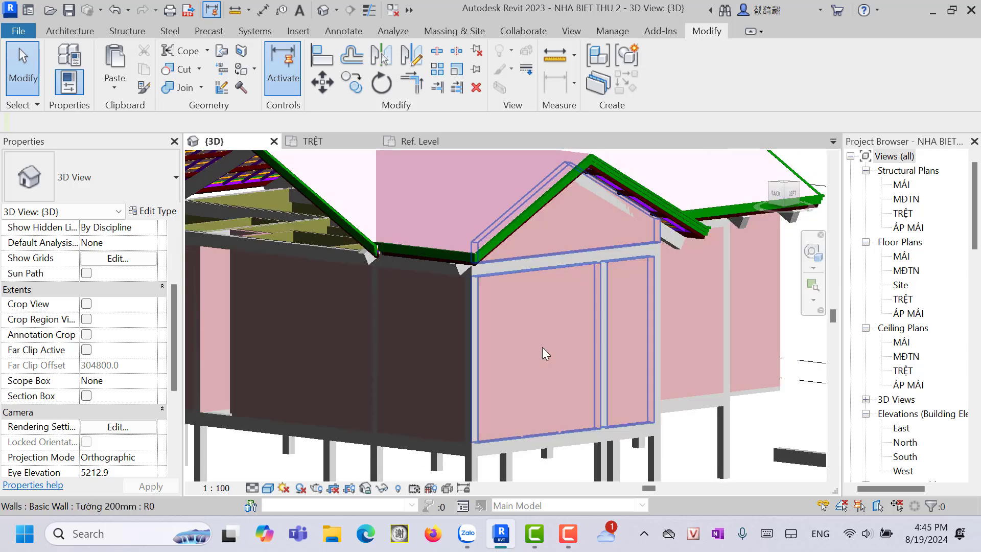
scroll(542, 347, "down", 1)
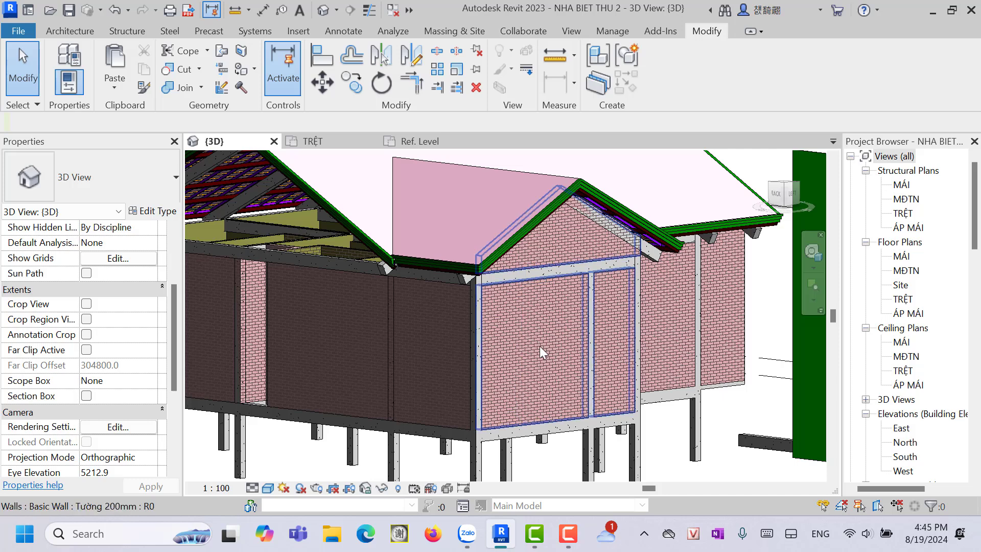
scroll(544, 345, "up", 1)
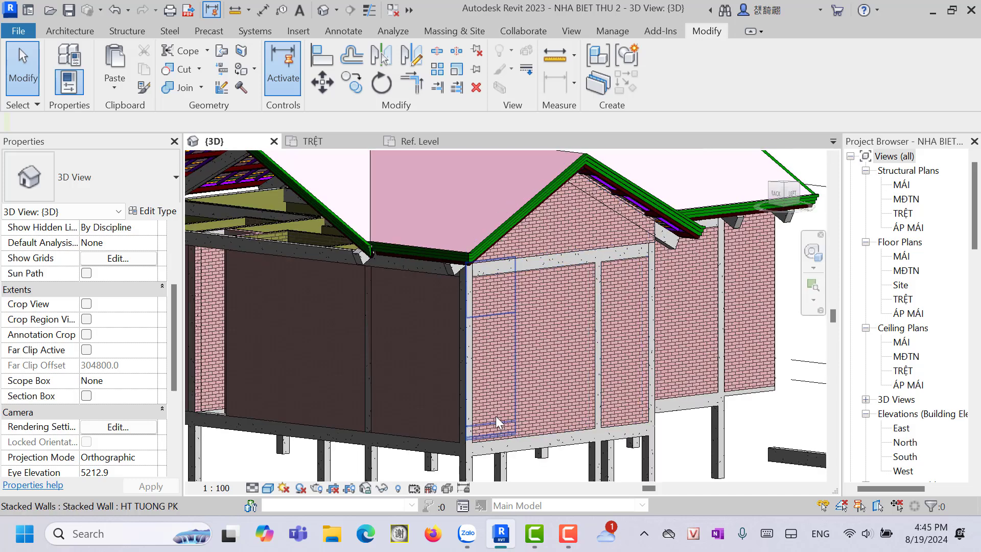
Step: Edit the gable wall's profile and sketch a rectangular window opening
left_click(550, 347)
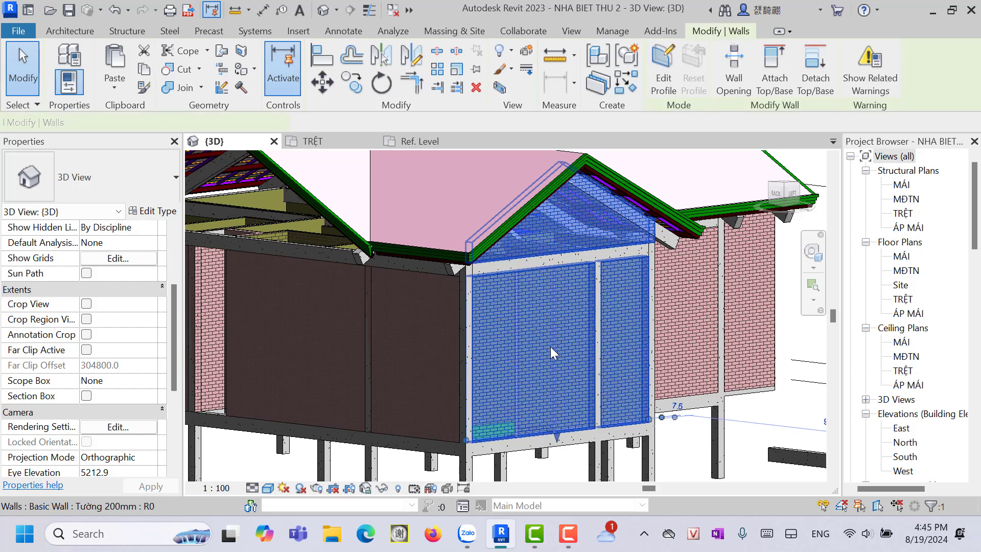
left_click(663, 63)
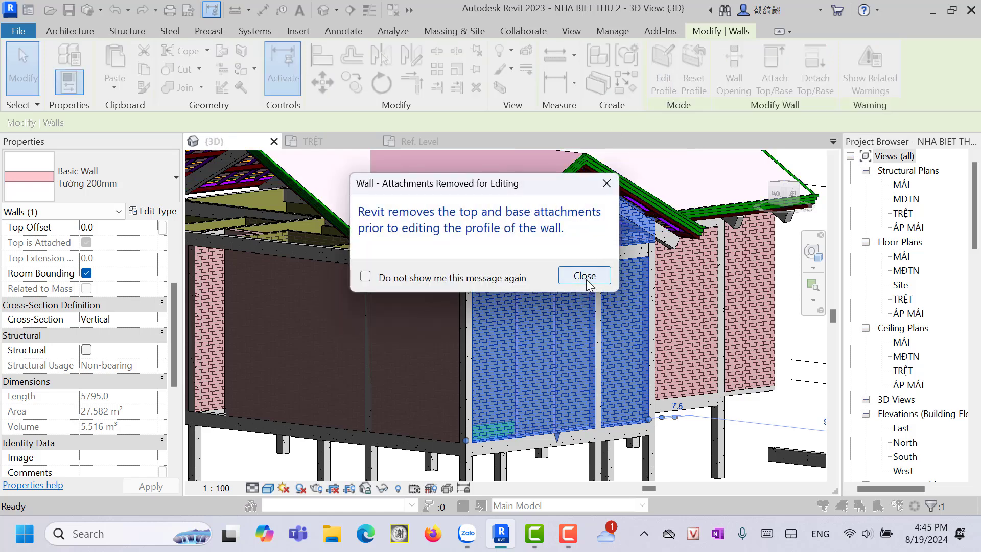
left_click(585, 281)
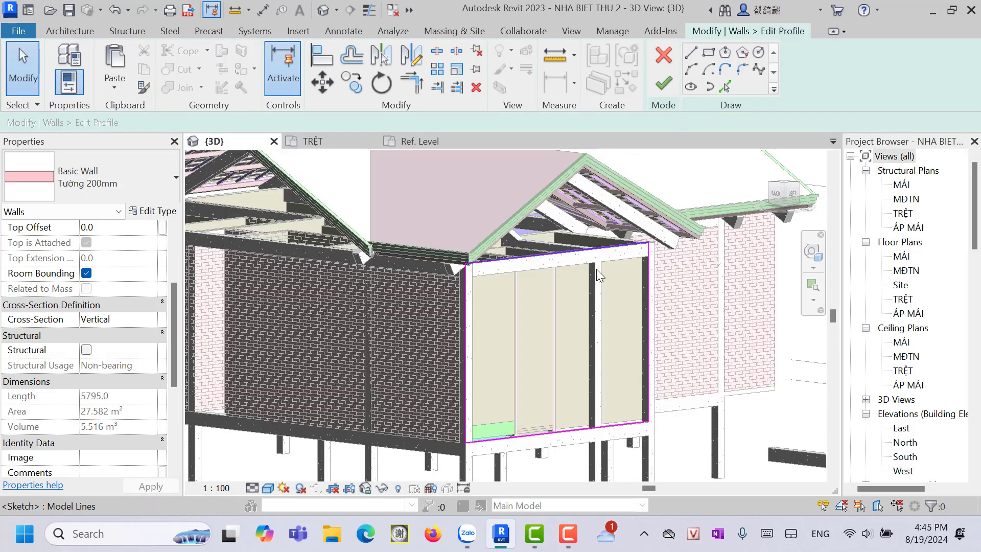
key("Escape")
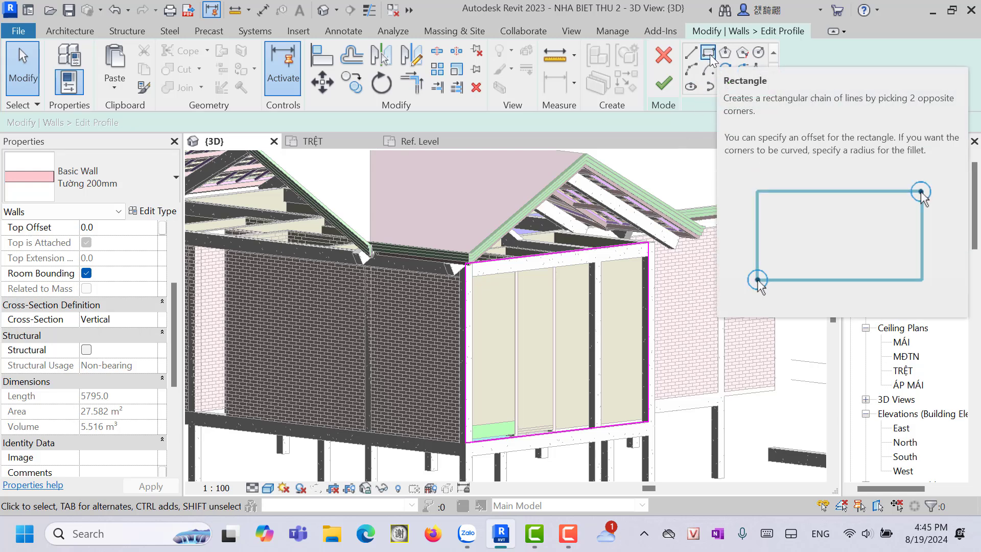
left_click(708, 53)
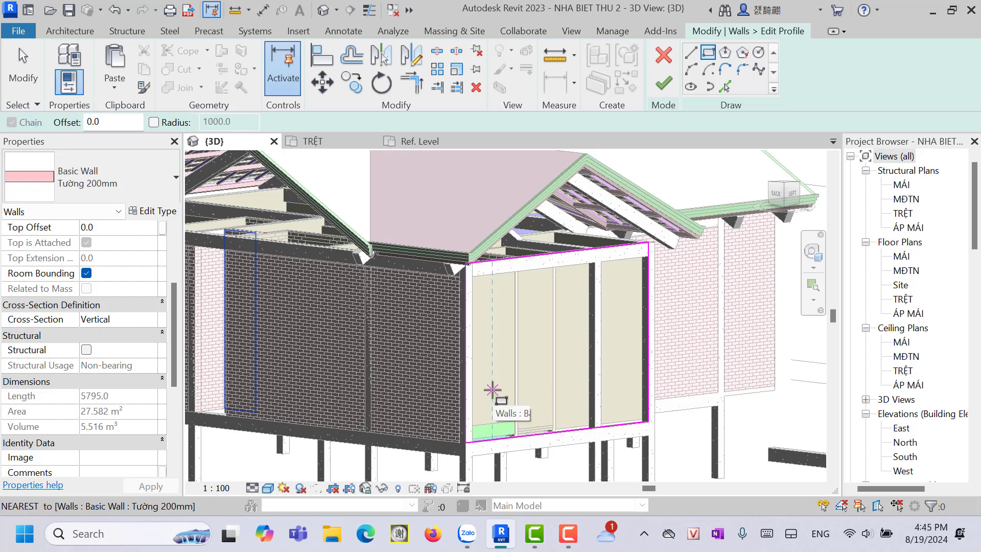
left_click(492, 390)
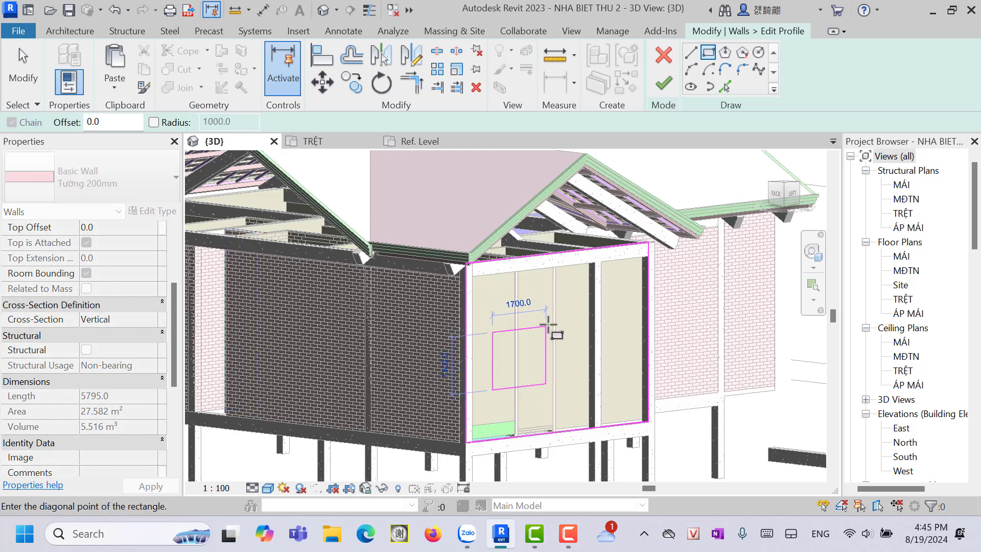
left_click(554, 326)
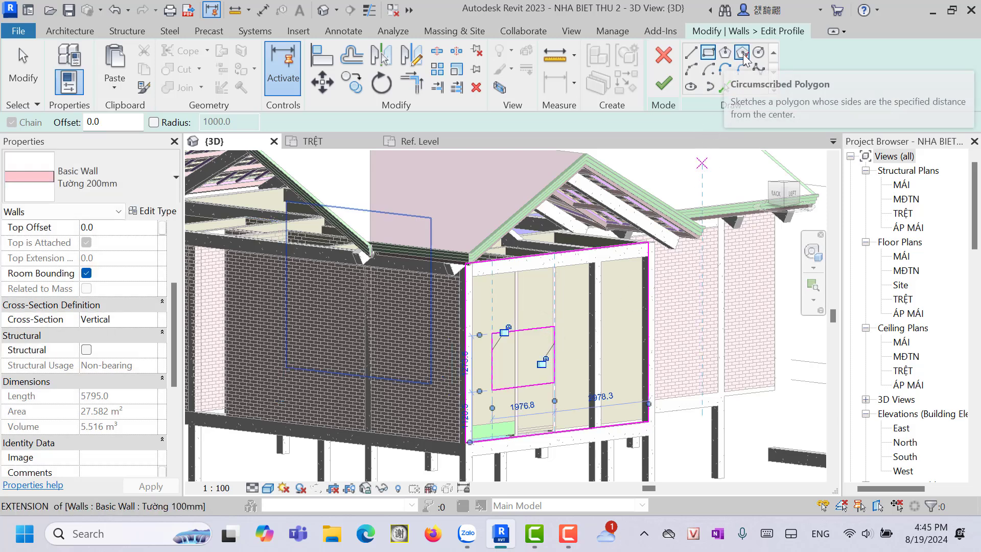
Step: Add a 600 hexagonal opening and a 400-radius round opening, then finish the profile
left_click(725, 52)
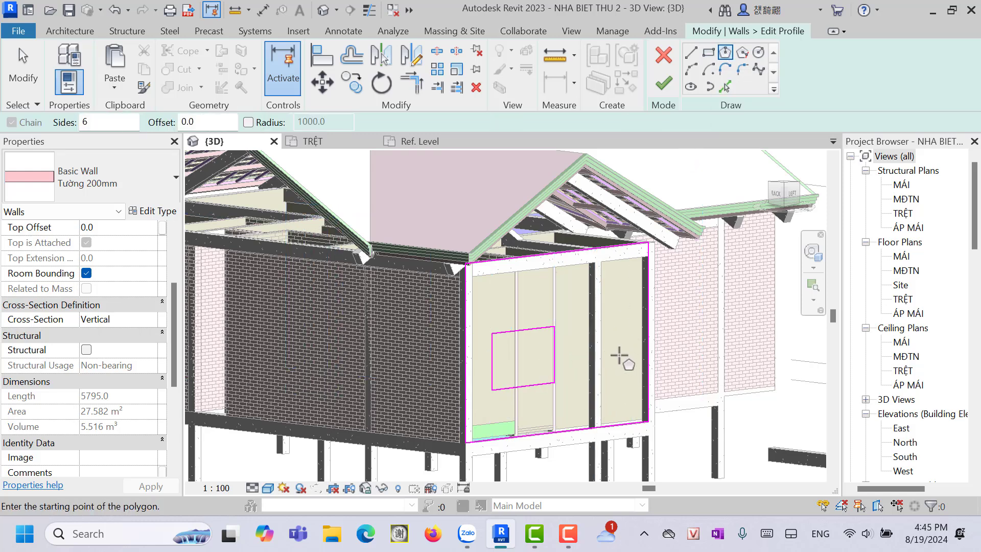
left_click(619, 359)
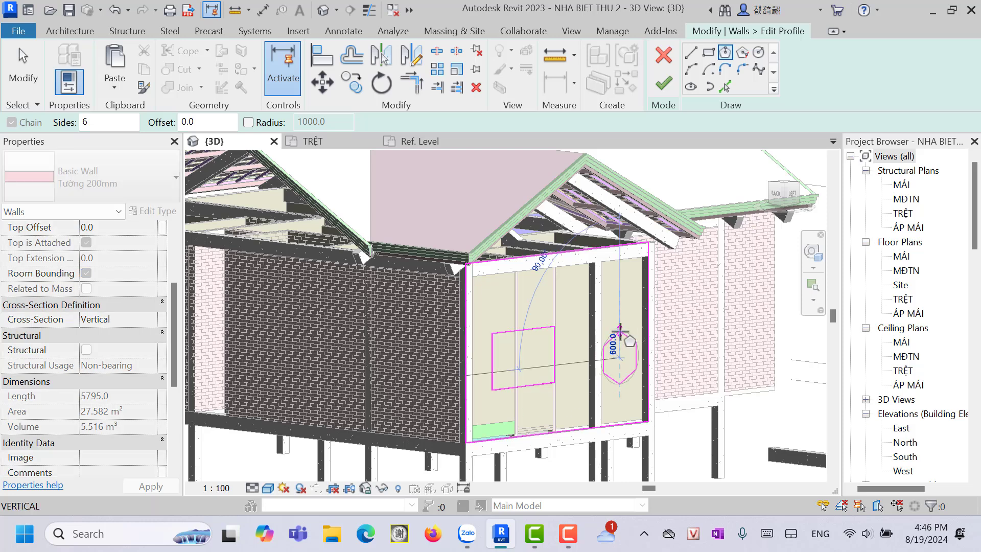
left_click(619, 338)
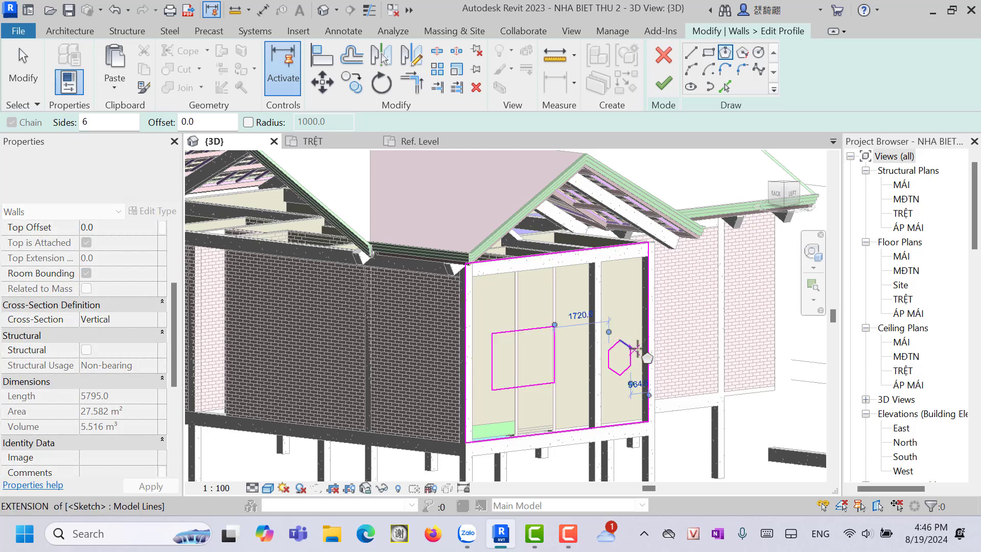
left_click(761, 52)
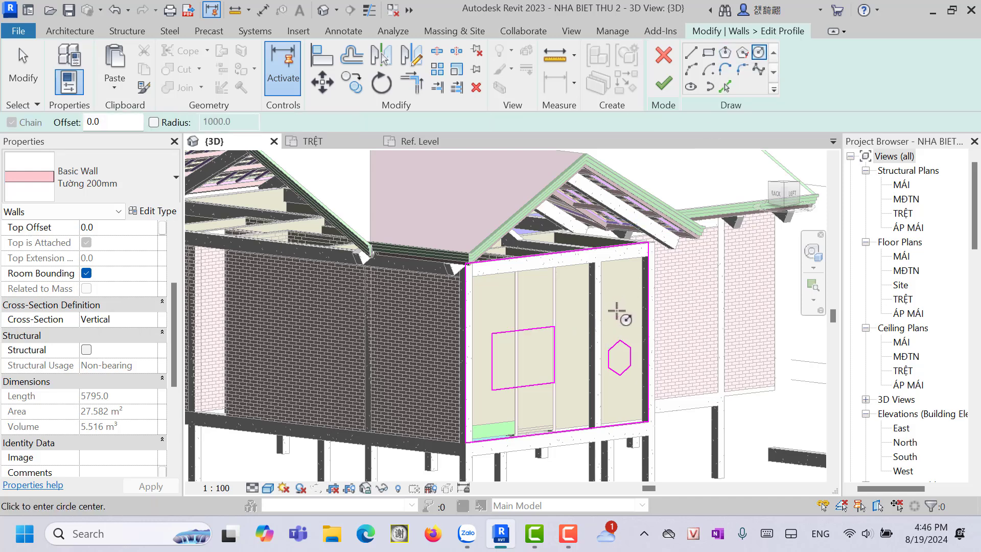
left_click(616, 310)
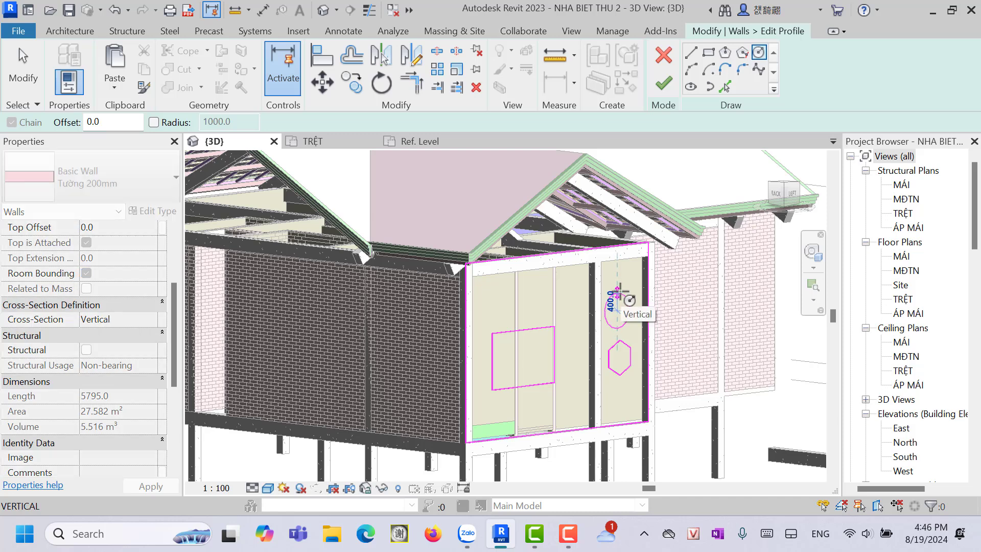
left_click(619, 291)
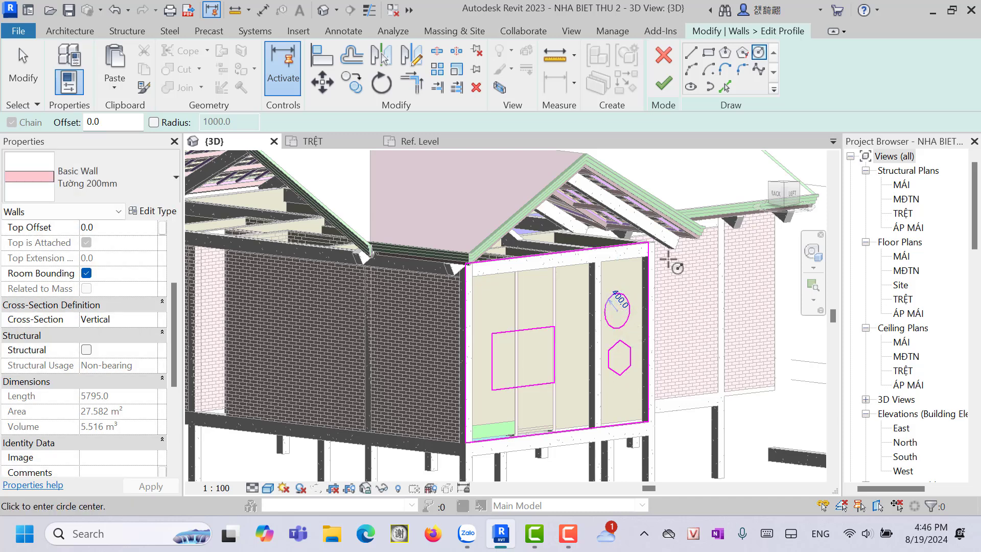
left_click(661, 85)
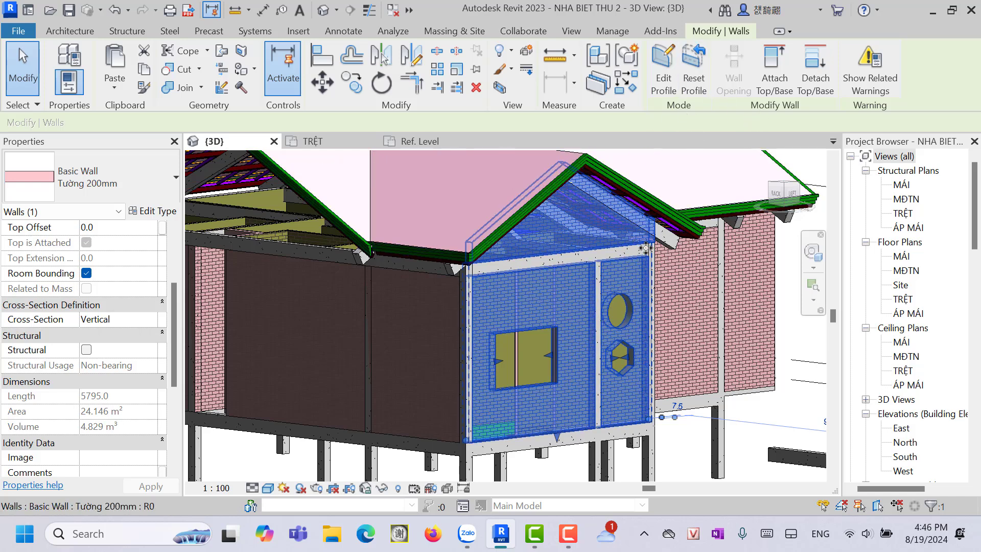
Step: Deselect the wall, orbit to the new openings, and reach the Properties Extents rows
key("Escape")
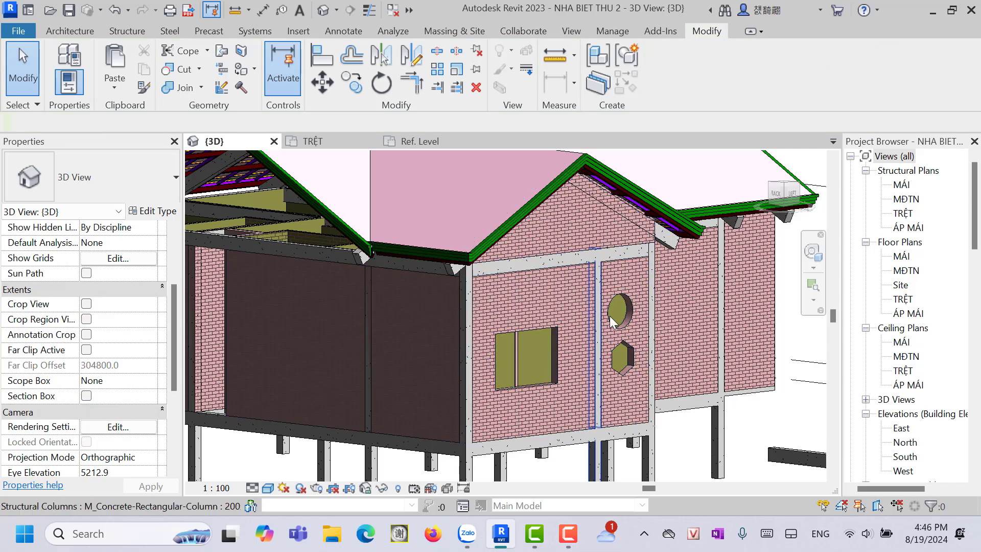
middle_click_drag(565, 380, 567, 338, "shift")
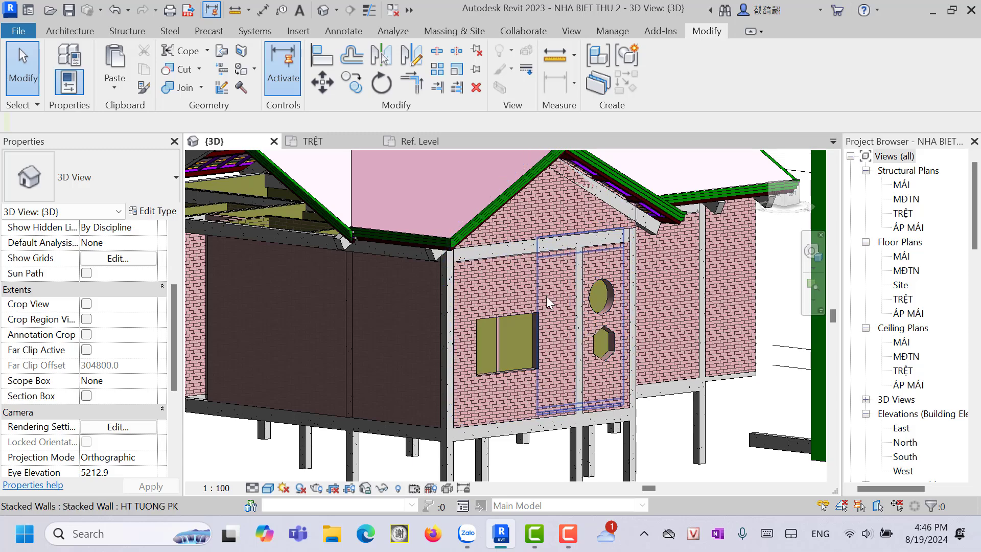
scroll(510, 328, "up", 2)
scroll(511, 329, "down", 1)
scroll(545, 327, "up", 1)
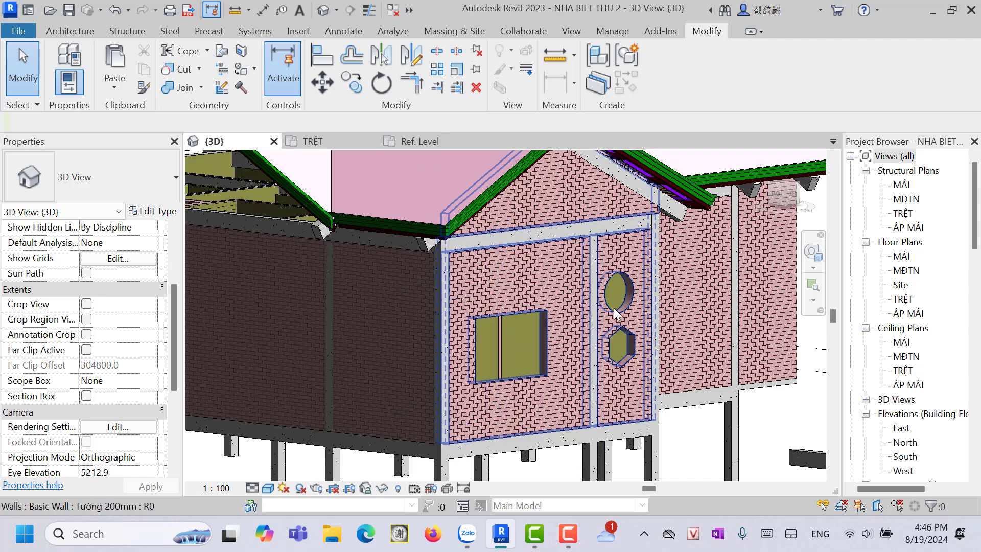
scroll(518, 299, "down", 3)
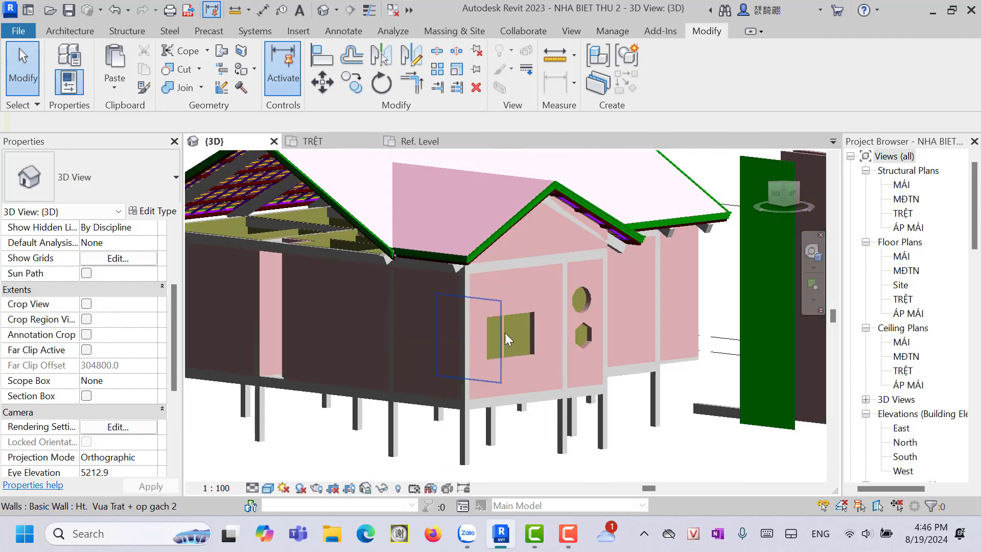
scroll(505, 332, "down", 2)
scroll(521, 339, "down", 2)
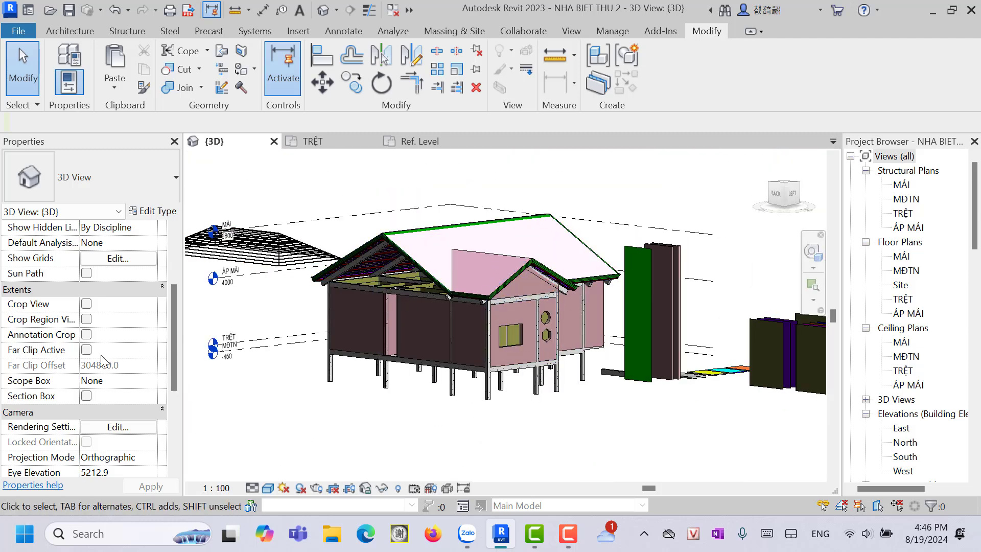
scroll(97, 391, "down", 4)
scroll(105, 390, "down", 1)
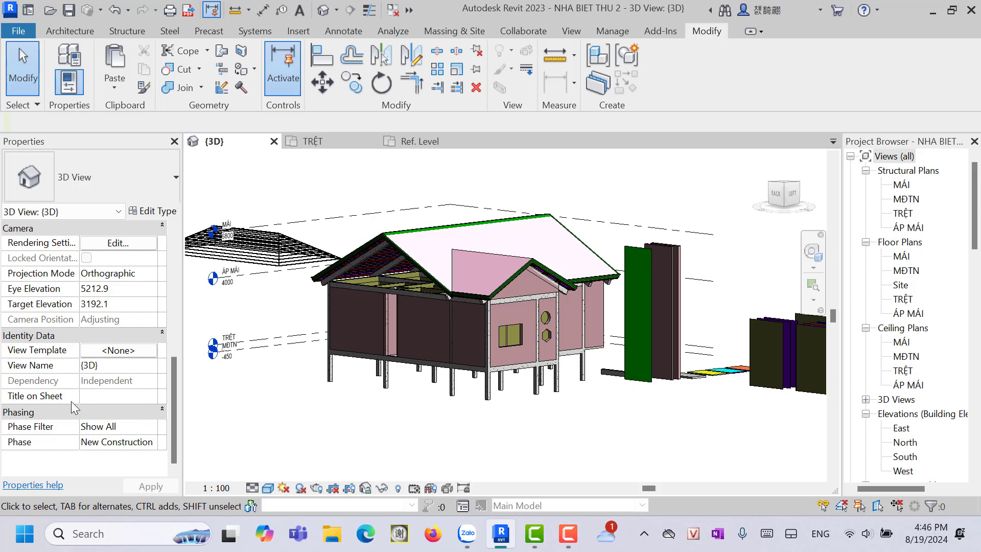
scroll(133, 390, "up", 6)
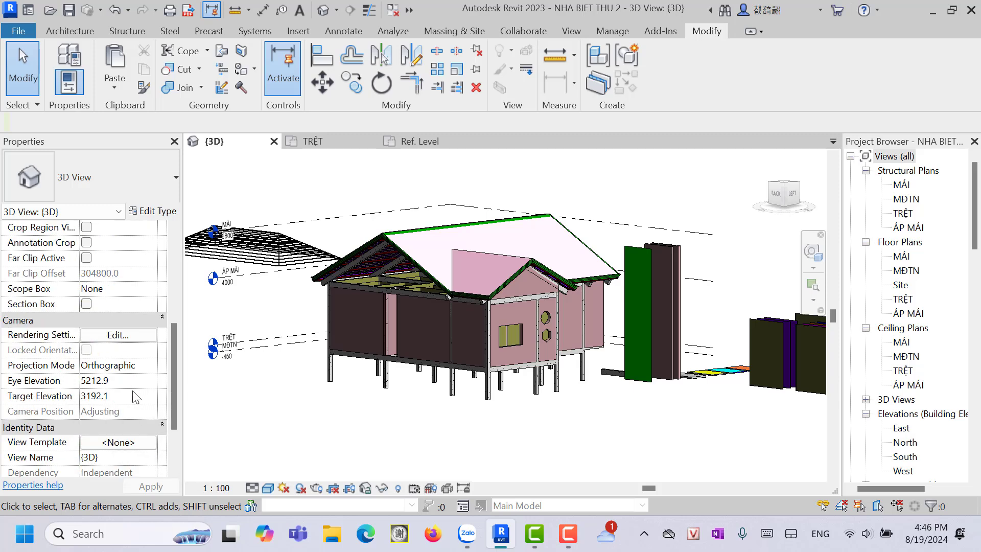
Step: Turn on Section Box and drag its sides inward to keep only the gable end wall
left_click(86, 304)
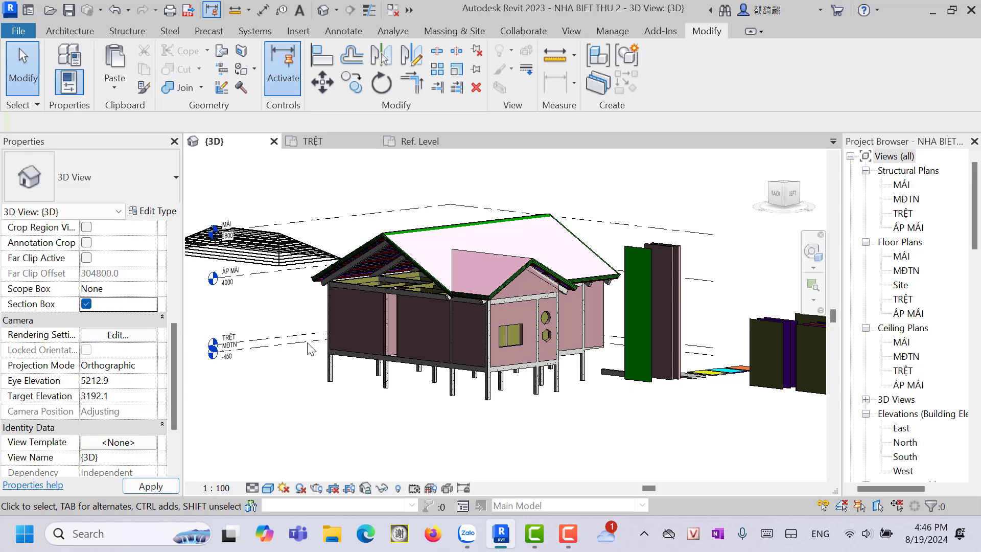
scroll(507, 342, "down", 2)
scroll(508, 342, "down", 2)
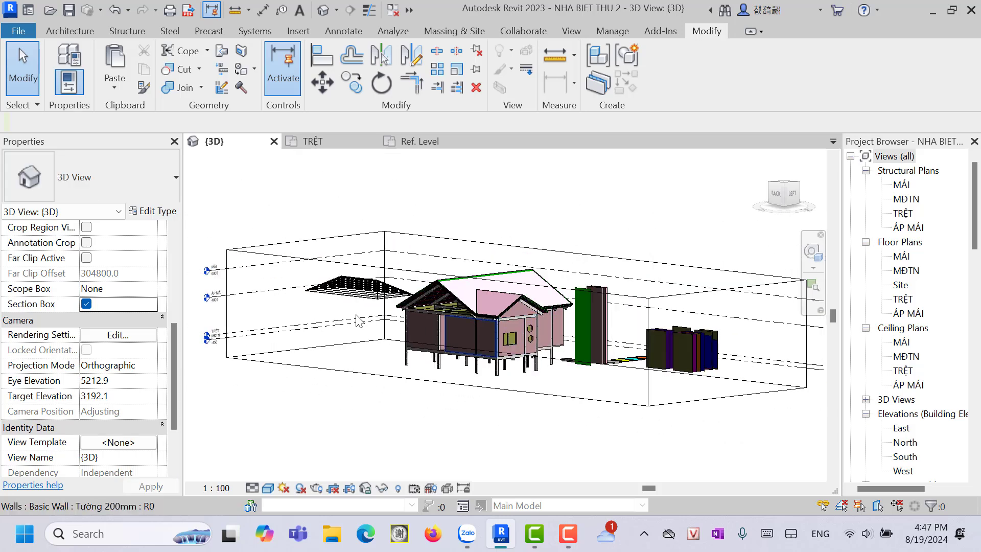
left_click(302, 253)
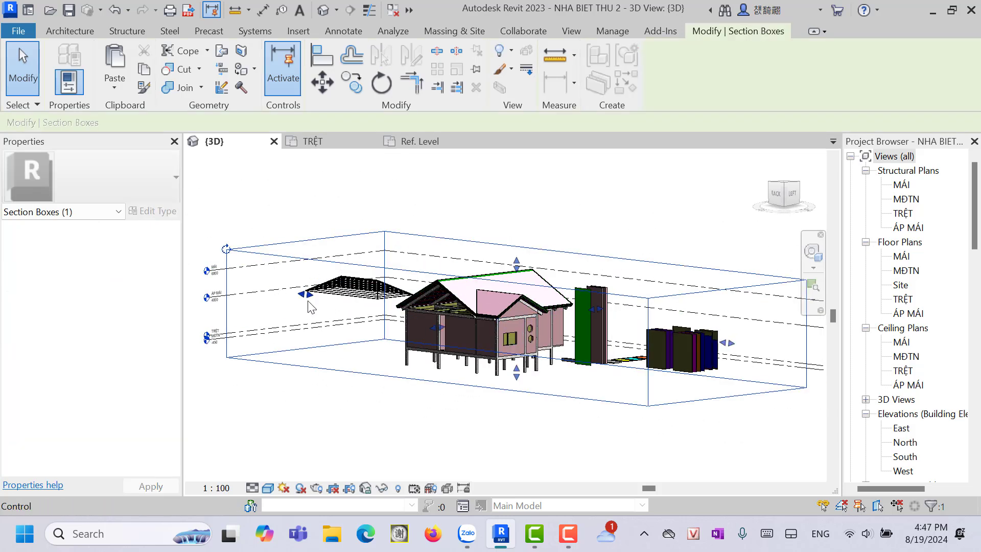
mouse_move(310, 300)
left_mouse_down()
mouse_move(501, 345)
mouse_move(531, 323)
mouse_move(541, 337)
left_mouse_up()
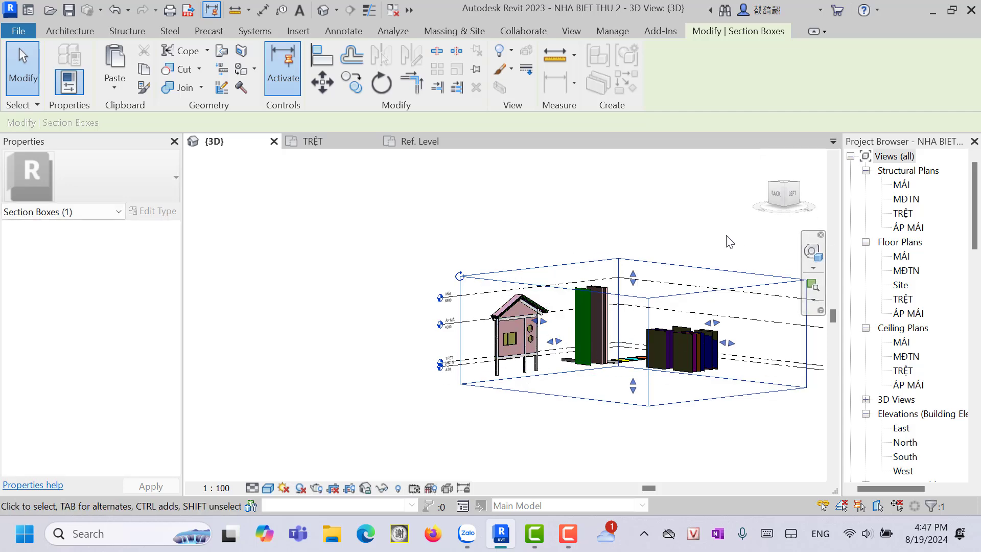
left_click_drag(724, 349, 581, 332)
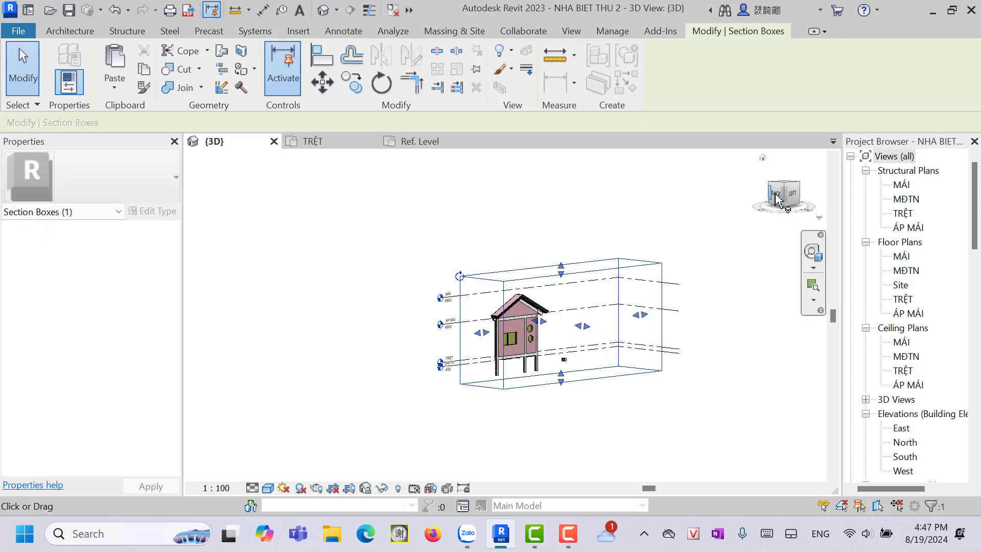
Step: Orbit with the ViewCube around the clipped gable wall to inspect its back
mouse_move(776, 200)
left_mouse_down()
mouse_move(811, 212)
mouse_move(790, 217)
mouse_move(802, 205)
mouse_move(812, 209)
left_mouse_up()
left_click(785, 211)
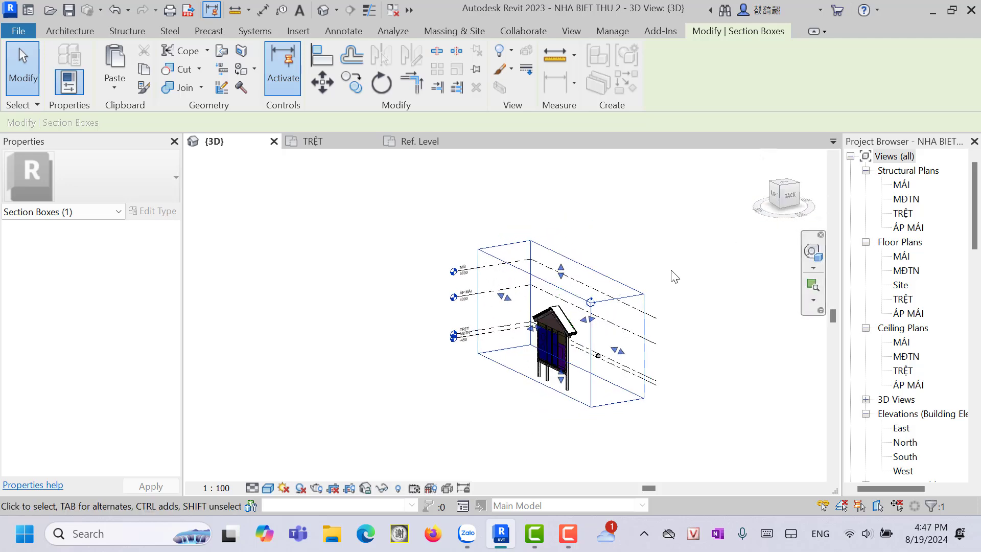
scroll(587, 368, "up", 3)
scroll(587, 353, "up", 2)
scroll(511, 319, "up", 2)
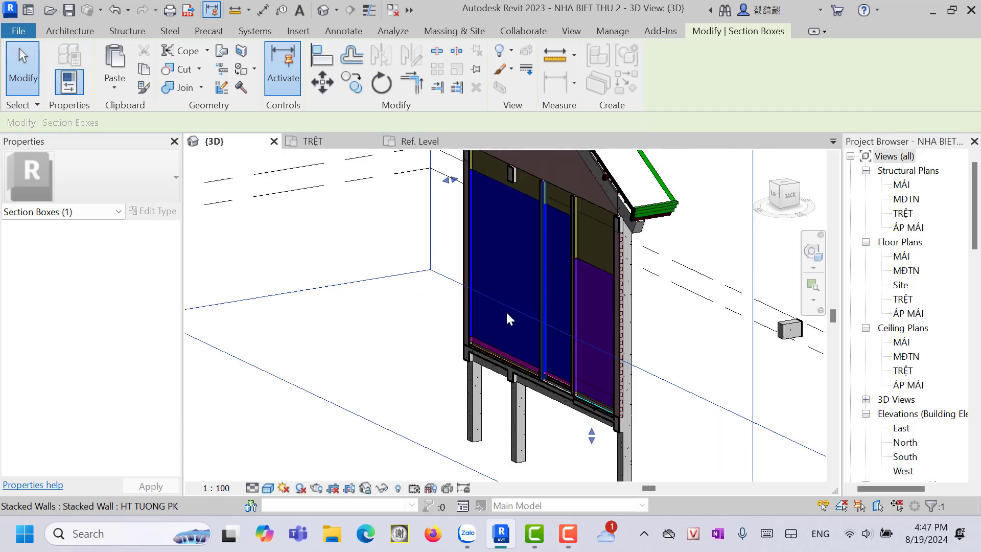
mouse_move(787, 204)
left_mouse_down()
mouse_move(729, 204)
mouse_move(700, 299)
mouse_move(717, 323)
mouse_move(780, 208)
left_mouse_up()
left_click(780, 208)
left_click(792, 186)
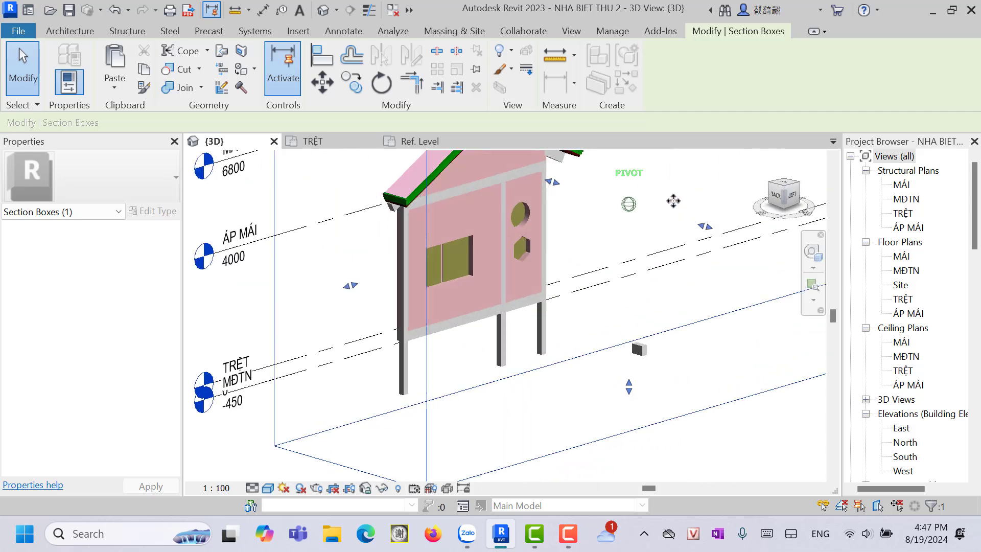
mouse_move(738, 274)
middle_mouse_down("shift")
mouse_move(724, 320)
mouse_move(611, 216)
middle_mouse_up("shift")
Step: Cycle through face-on, back, edge-on and corner views of the clipped gable wall
scroll(606, 209, "up", 3)
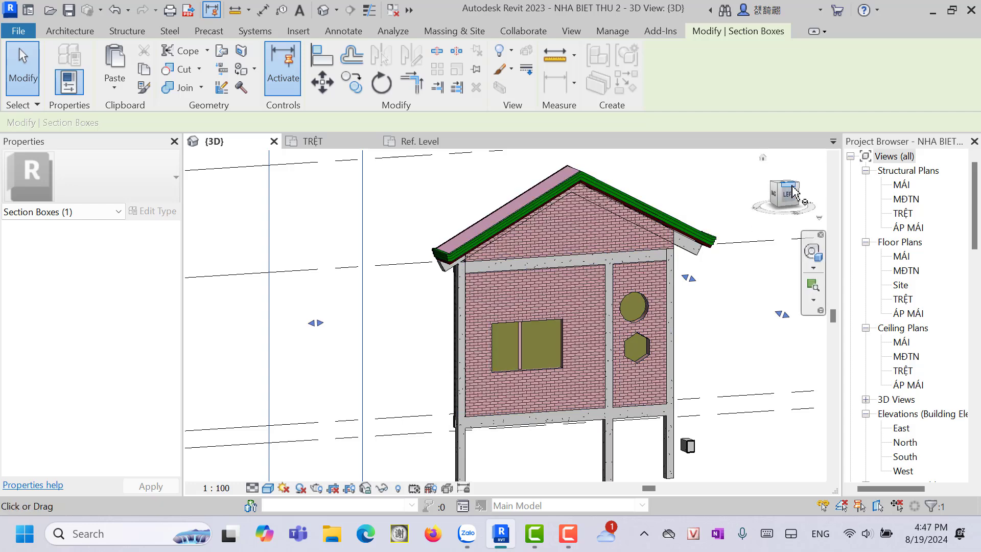
left_click(789, 201)
middle_click_drag(776, 196, 584, 387, "shift")
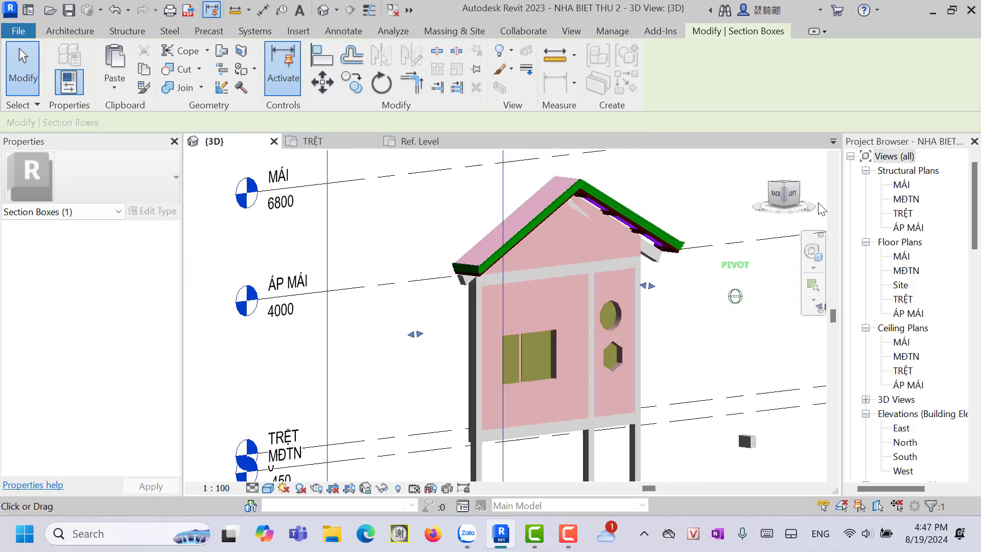
scroll(584, 387, "up", 3)
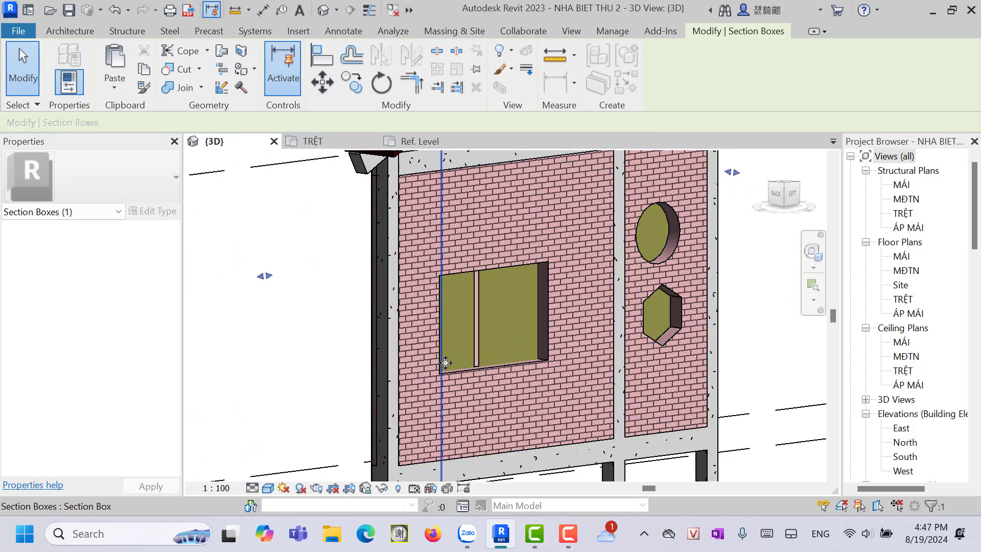
left_click(776, 201)
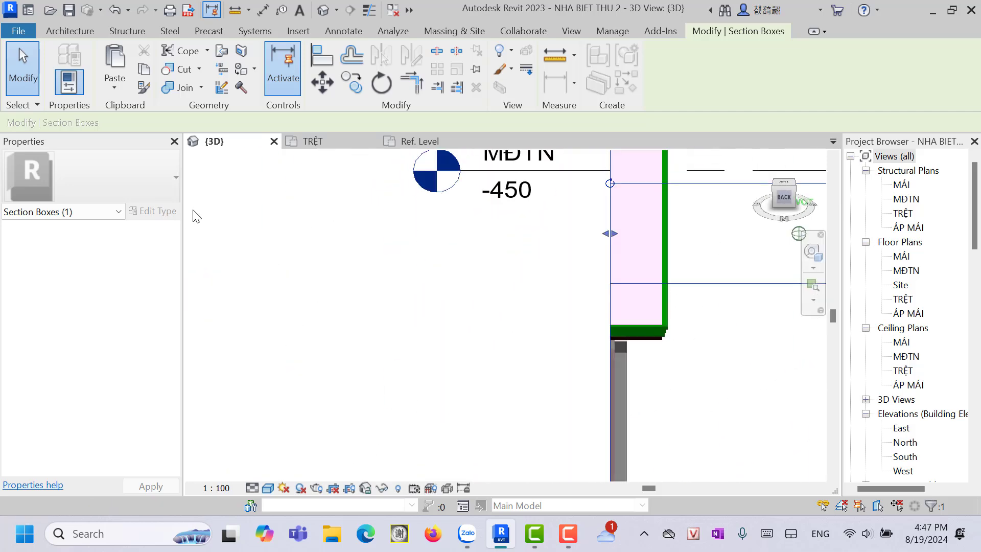
left_click_drag(774, 204, 751, 218)
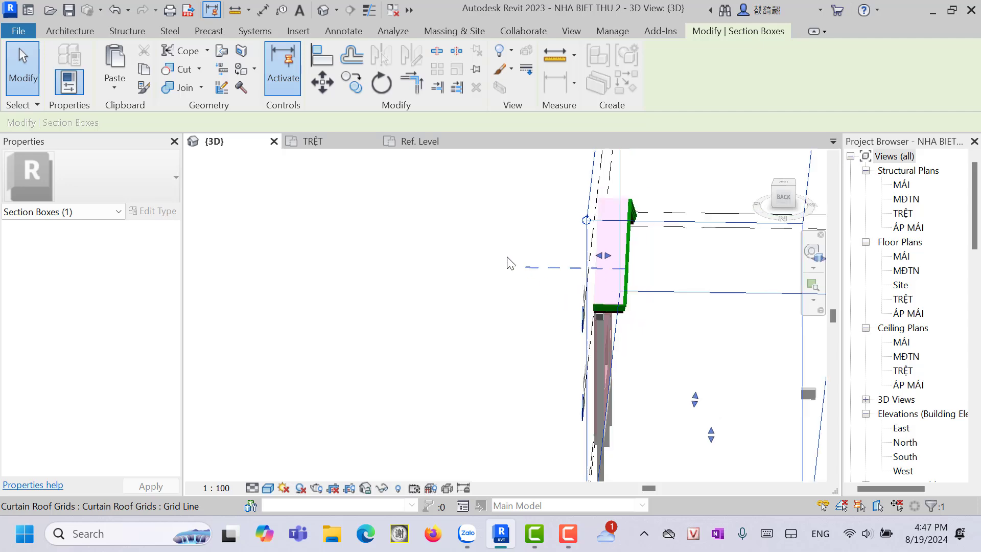
mouse_move(776, 200)
left_mouse_down()
mouse_move(756, 209)
mouse_move(766, 204)
left_mouse_up()
scroll(433, 265, "up", 5)
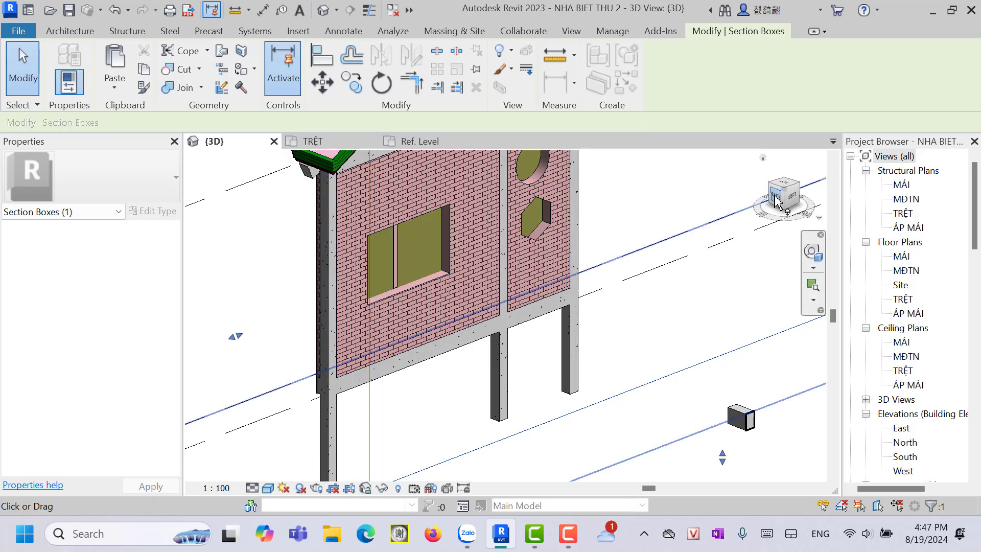
left_click_drag(776, 201, 801, 202)
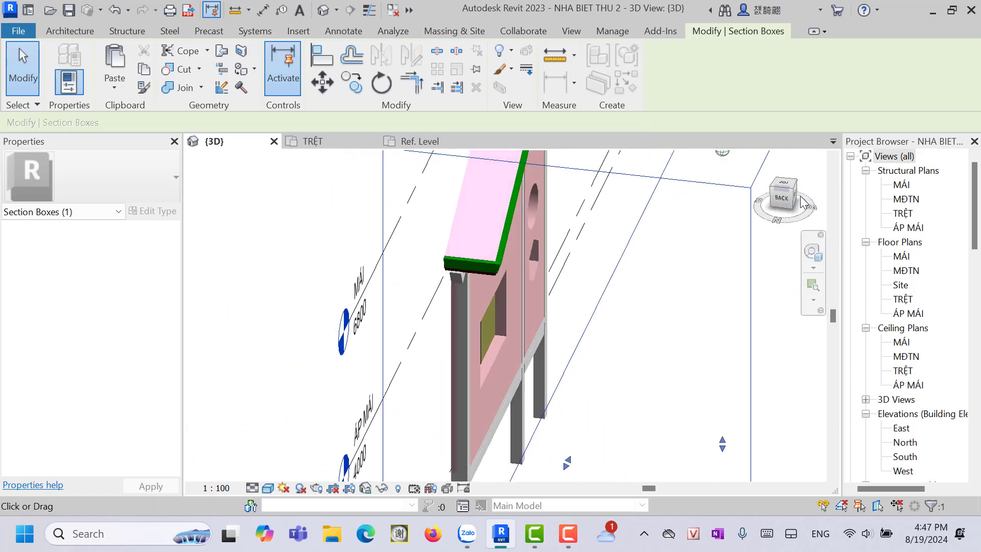
left_click(801, 201)
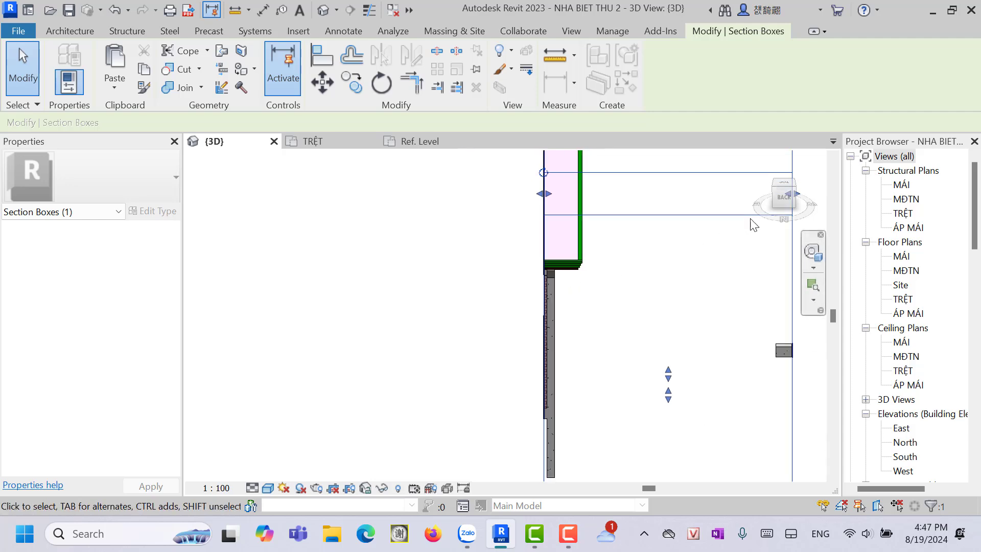
left_click_drag(784, 201, 793, 211)
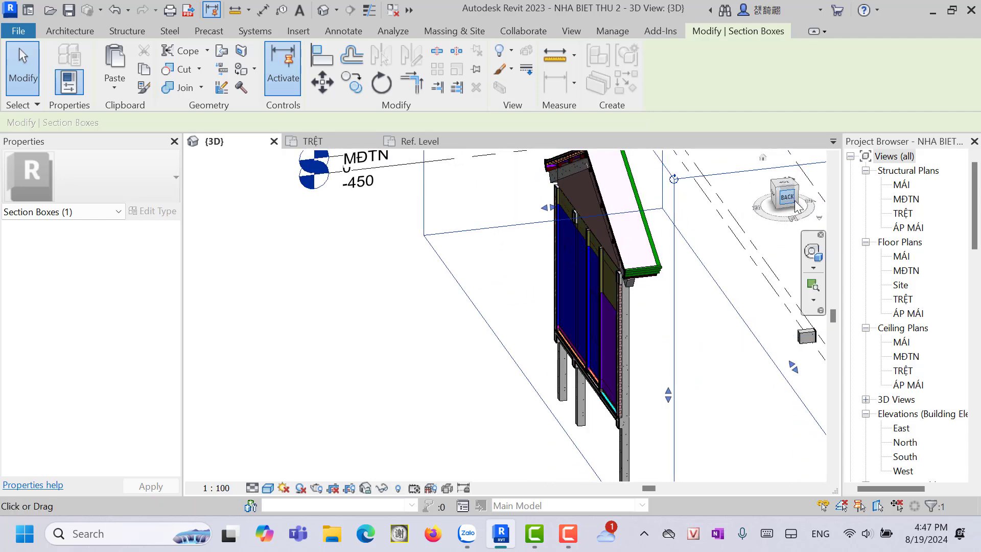
left_click(795, 206)
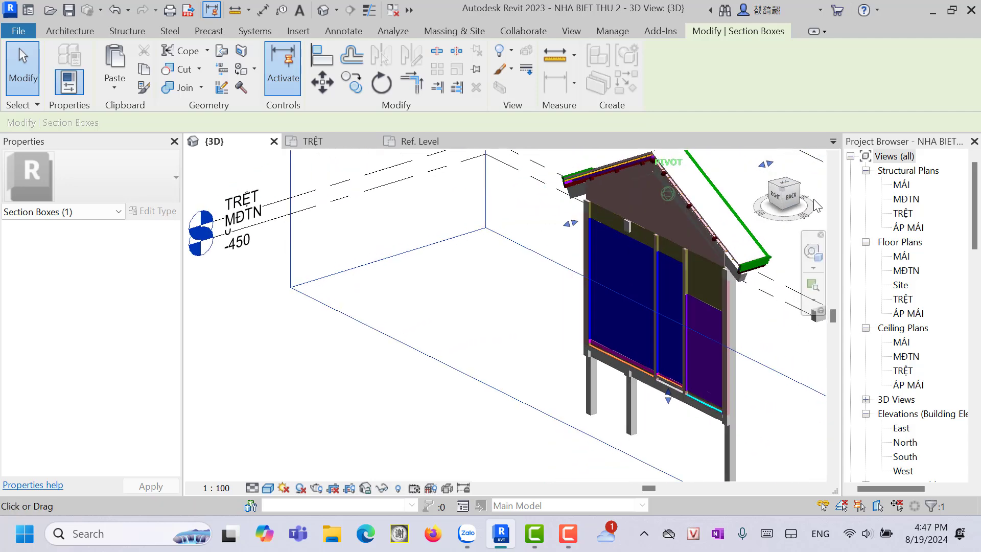
Step: Temporarily hide the blue stacked walls in front of the gable
left_click(700, 354)
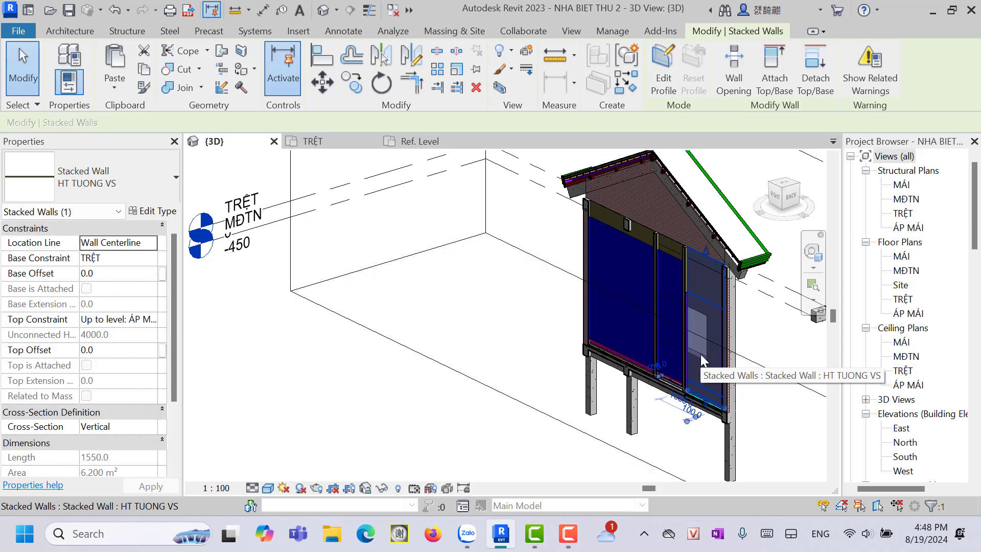
key("h")
key("h")
left_click(666, 329)
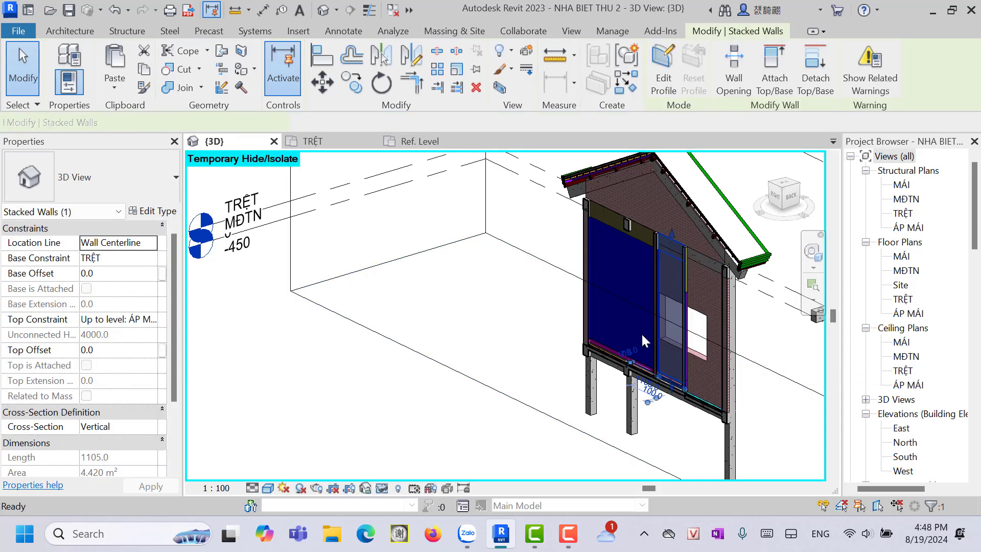
left_click(620, 326)
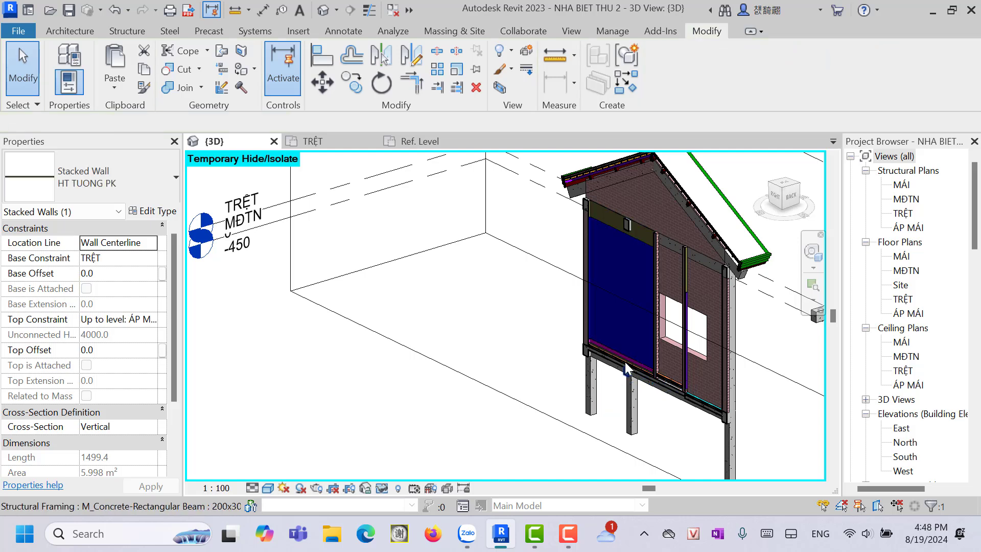
key("Escape")
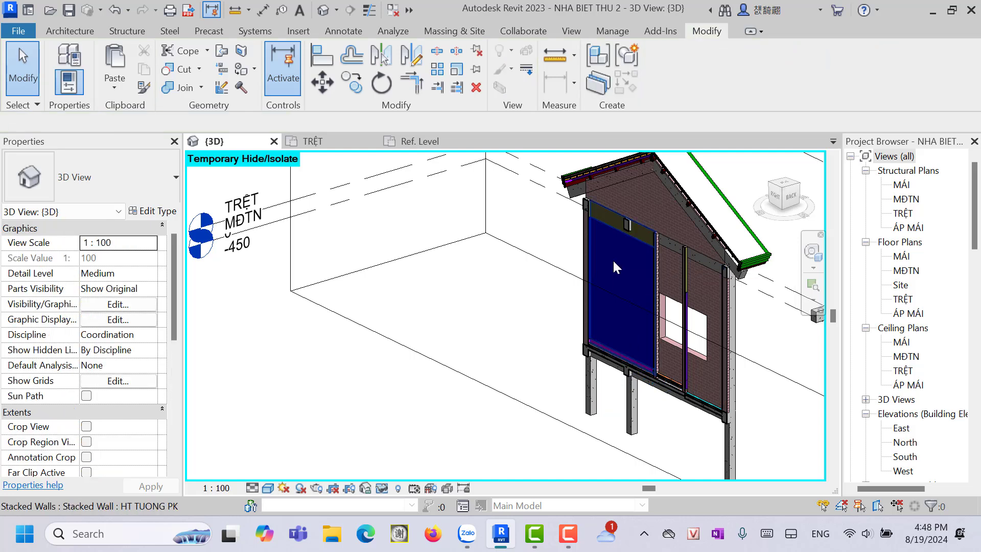
left_click(611, 259)
key("h")
key("h")
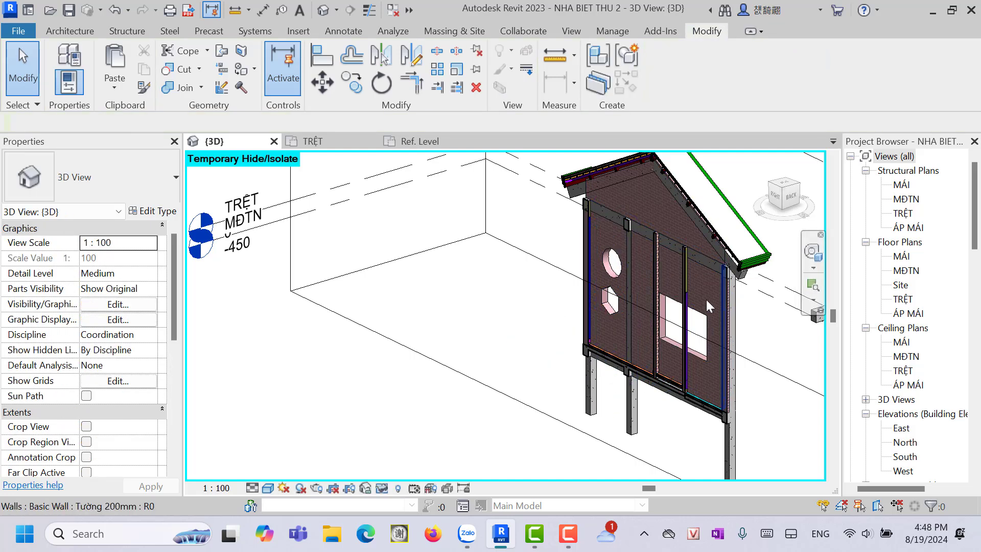
Step: View the gable wall from above and inspect a grid line on it
mouse_move(706, 299)
middle_mouse_down("shift")
mouse_move(736, 294)
mouse_move(664, 294)
middle_mouse_up("shift")
scroll(739, 291, "up", 5)
scroll(632, 296, "down", 5)
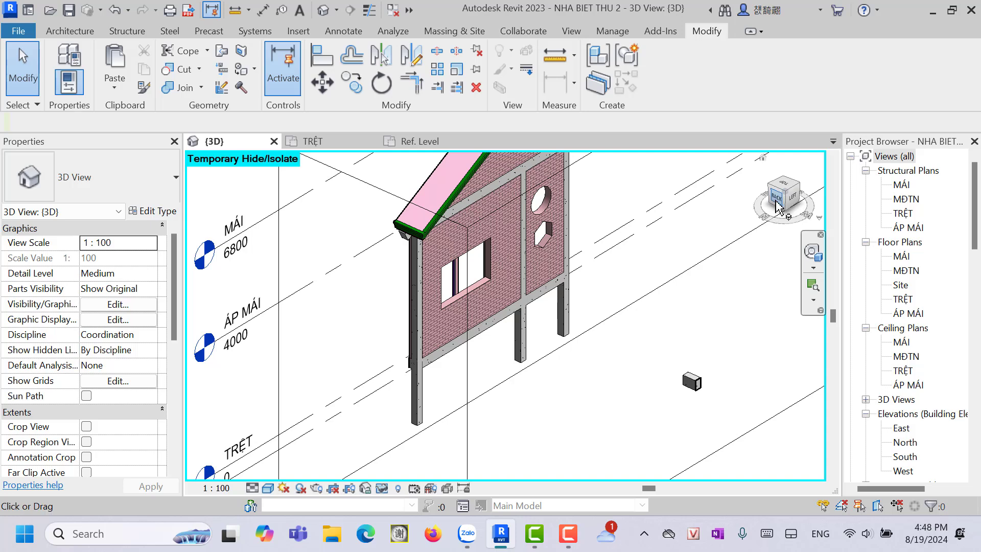
mouse_move(777, 207)
left_mouse_down()
mouse_move(825, 204)
mouse_move(817, 210)
left_mouse_up()
scroll(669, 341, "up", 2)
scroll(642, 314, "up", 2)
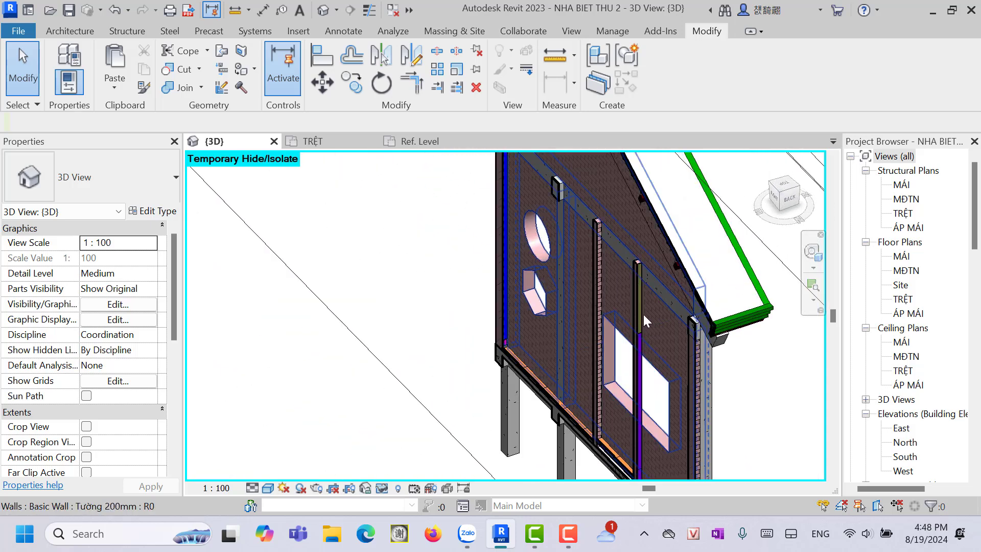
left_click(638, 319)
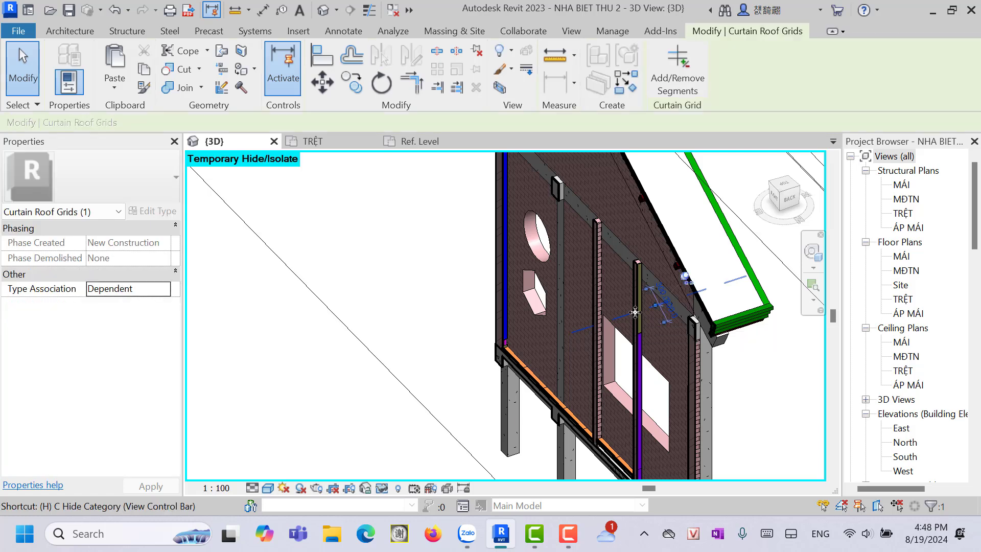
key("Escape")
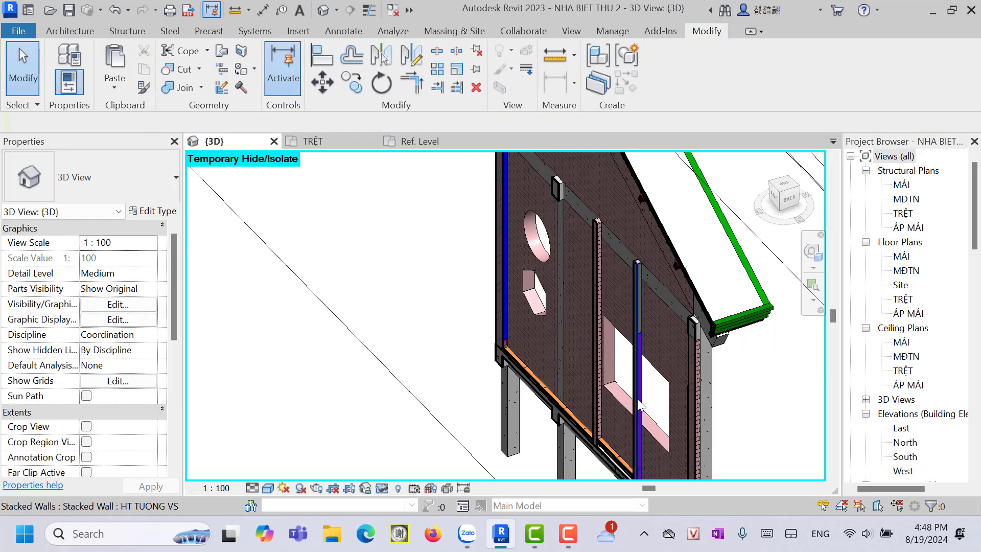
Step: Check the narrow stacked wall beside the window, clearing the selection afterwards
left_click(638, 403)
key("Escape")
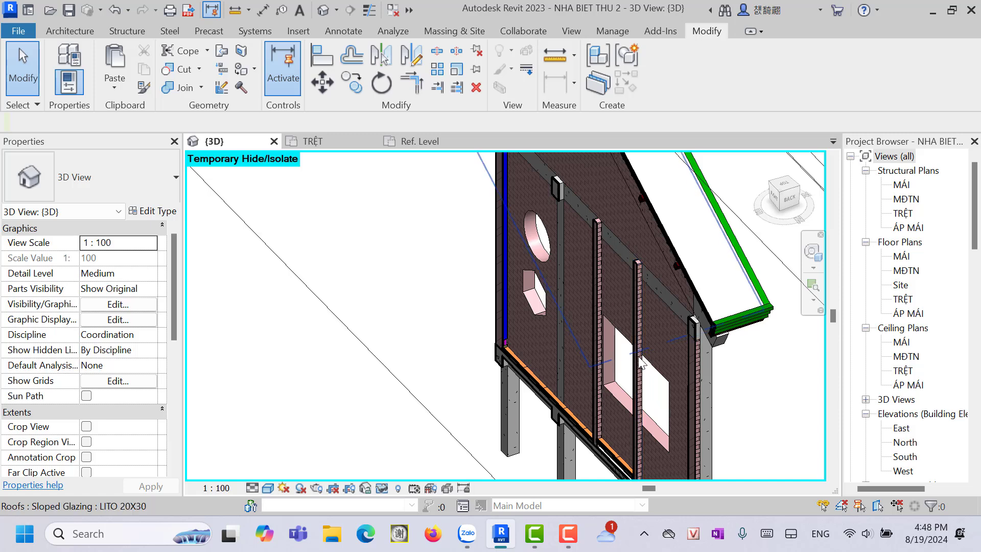
left_click(639, 379)
key("Escape")
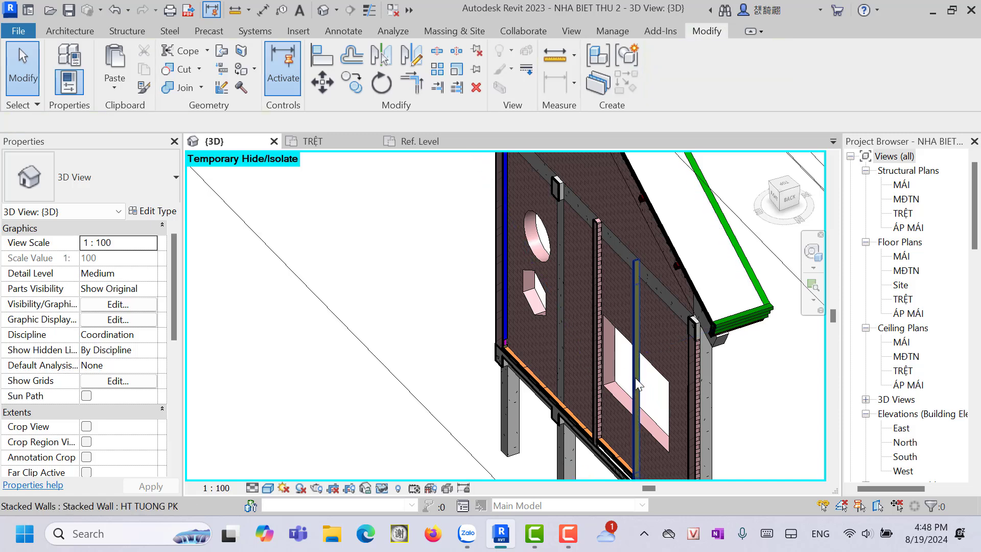
left_click(637, 384)
key("Escape")
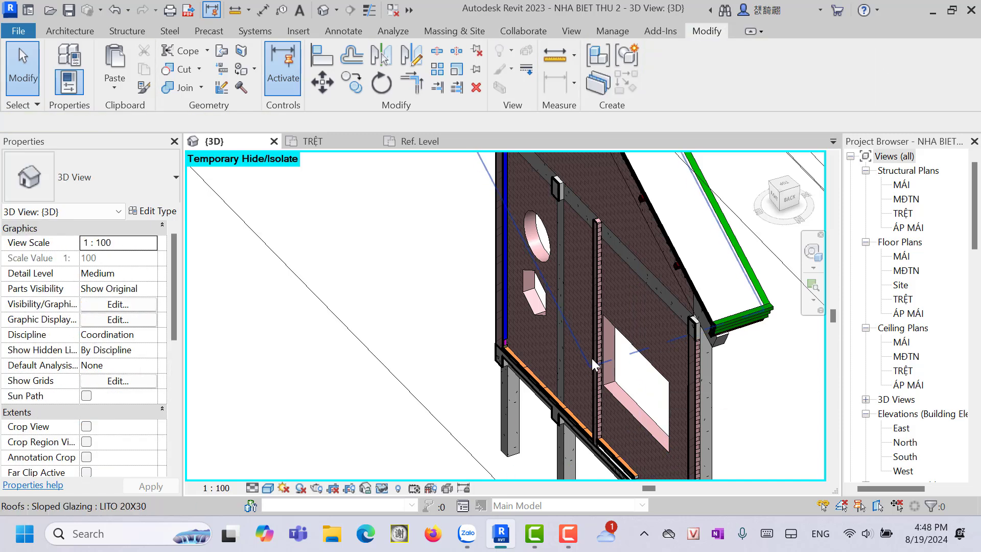
left_click_drag(787, 201, 756, 220)
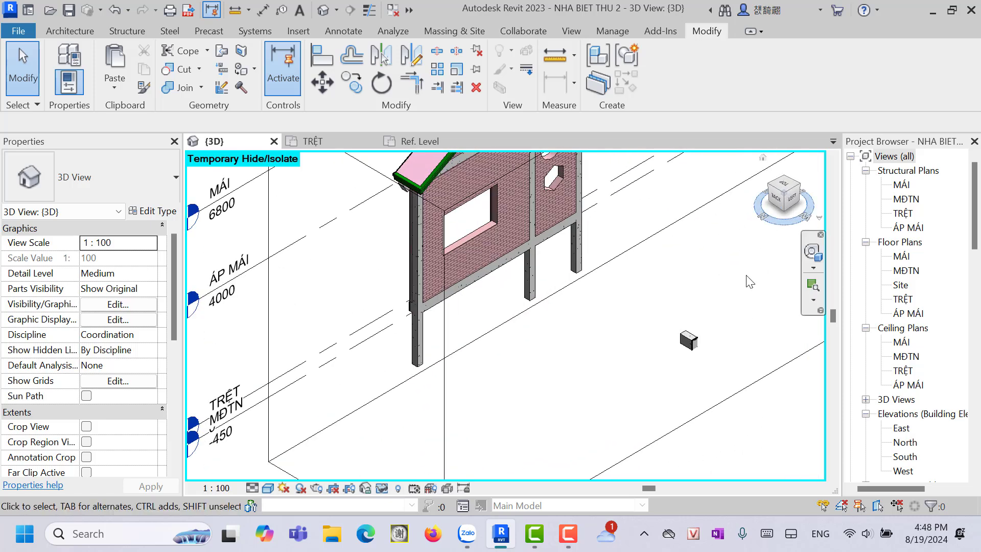
Step: Set the view to the ViewCube LEFT face and zoom out to fit the whole gable wall
scroll(736, 286, "down", 1)
scroll(695, 302, "down", 1)
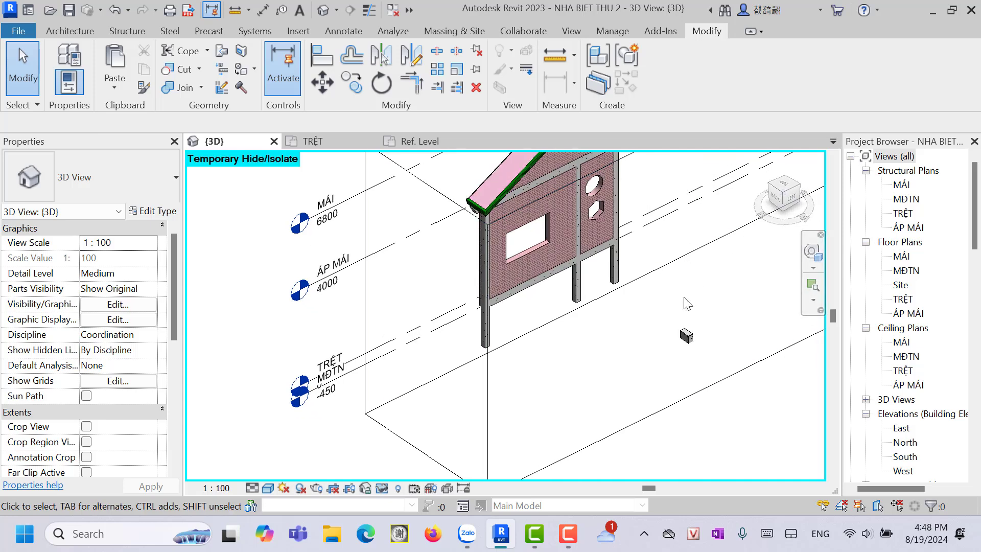
scroll(604, 348, "up", 1)
scroll(608, 307, "up", 1)
scroll(605, 261, "up", 2)
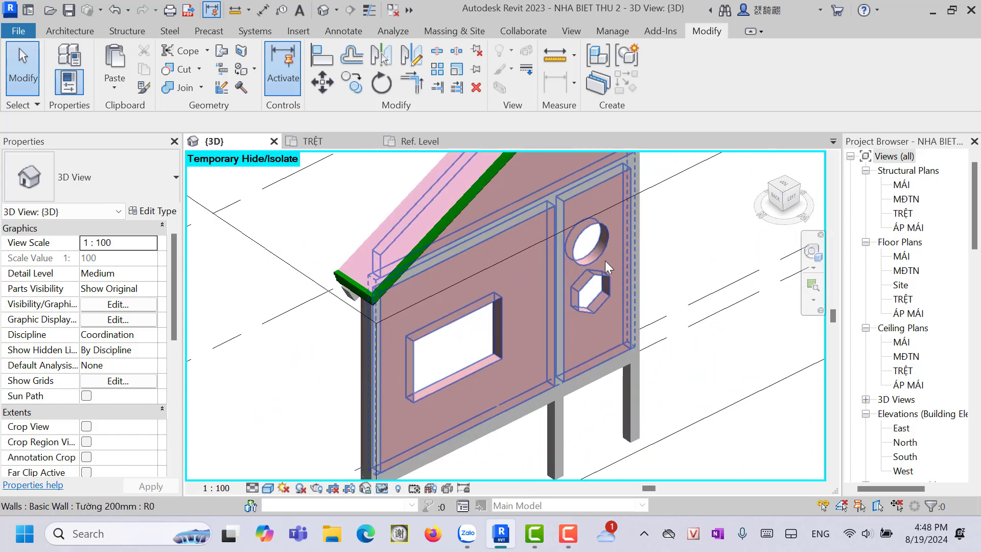
left_click_drag(786, 202, 774, 180)
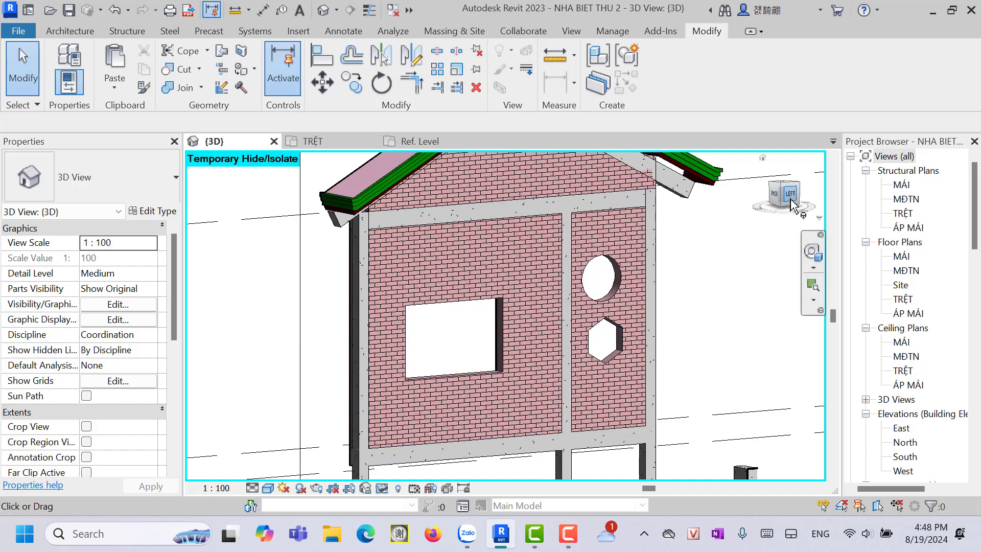
left_click(790, 194)
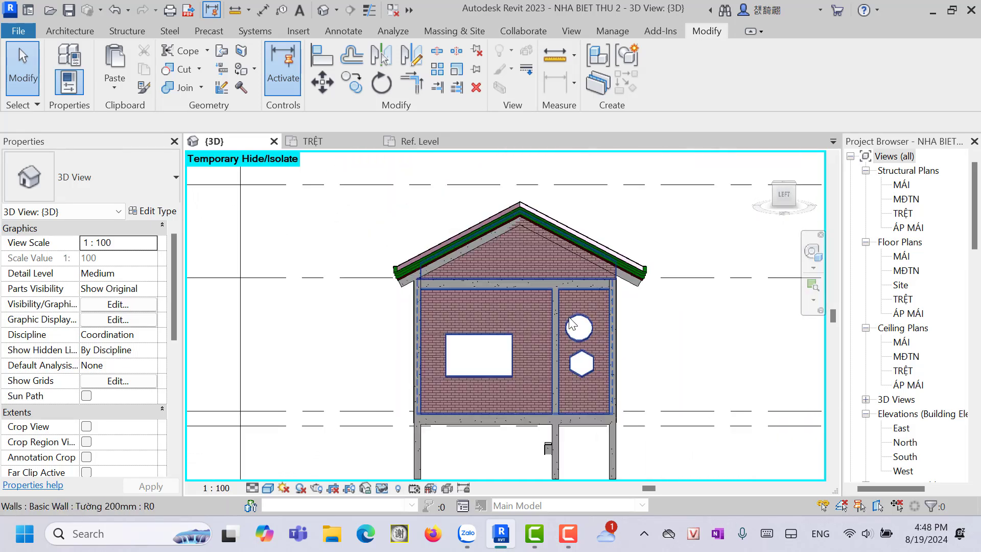
scroll(443, 359, "up", 3)
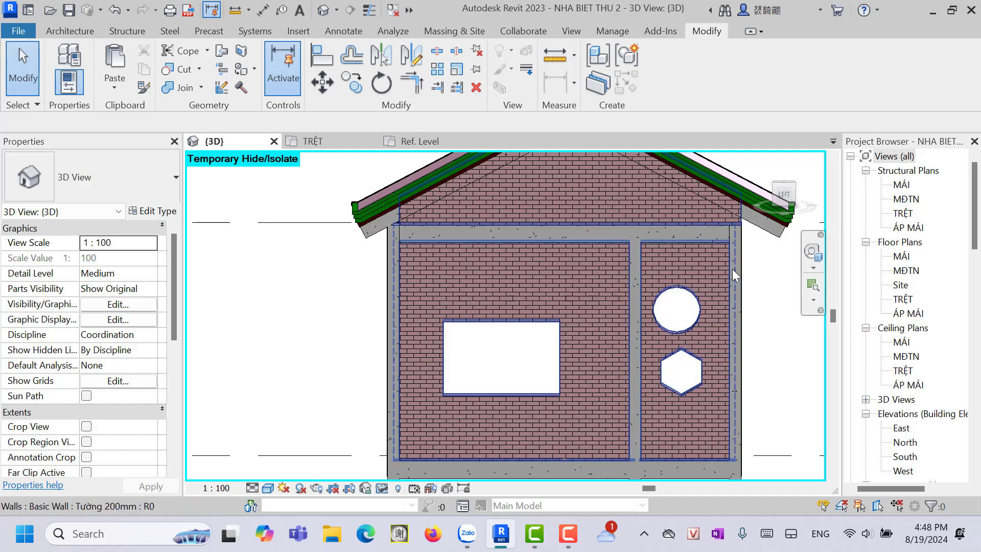
scroll(537, 327, "down", 2)
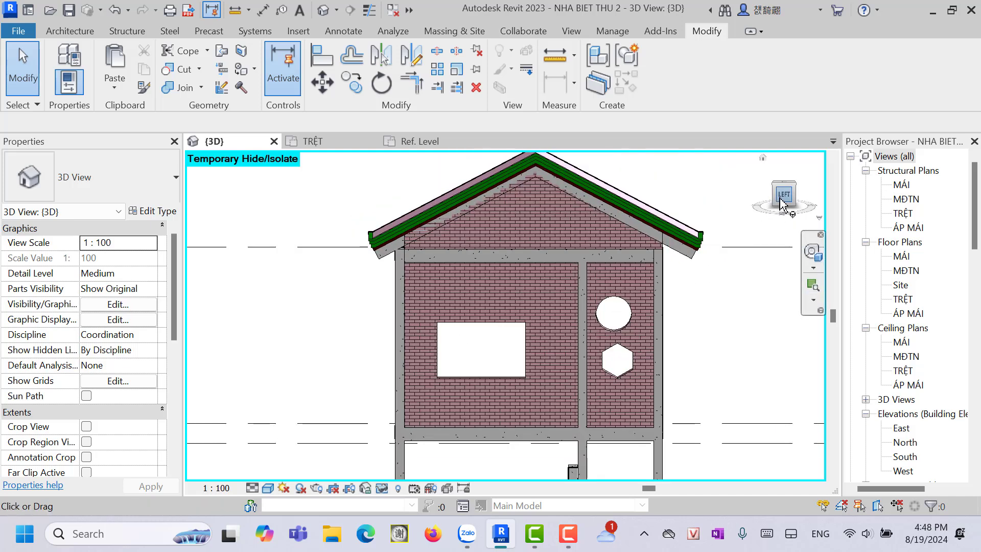
left_click_drag(781, 204, 789, 201)
scroll(418, 405, "down", 2)
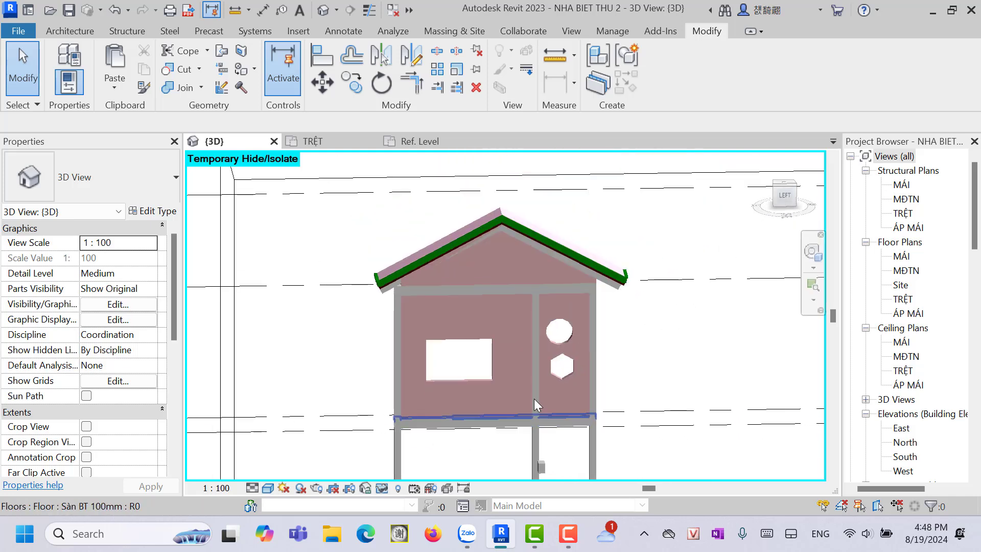
Step: Copy the 200mm brick gable wall and paste it Aligned to Same Place
left_click(436, 316)
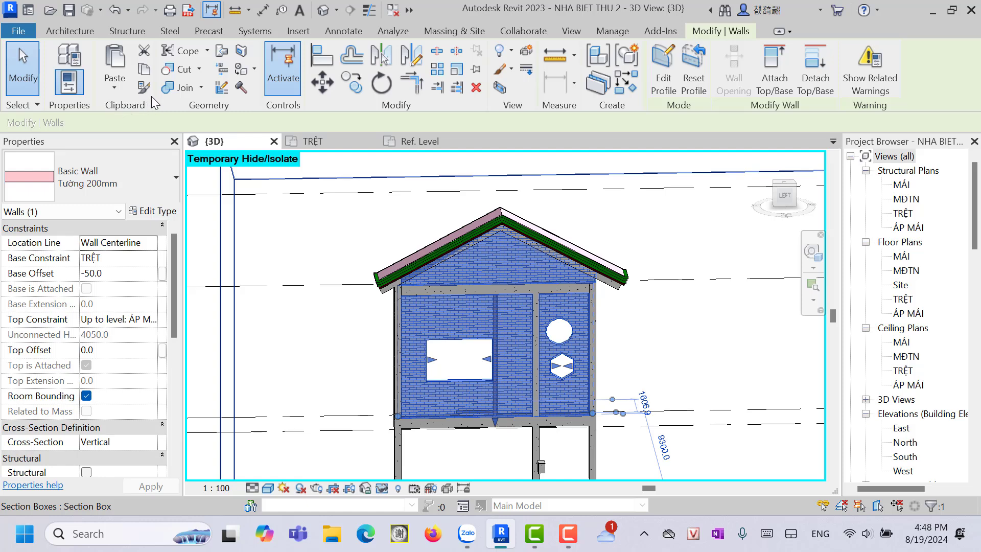
left_click(143, 68)
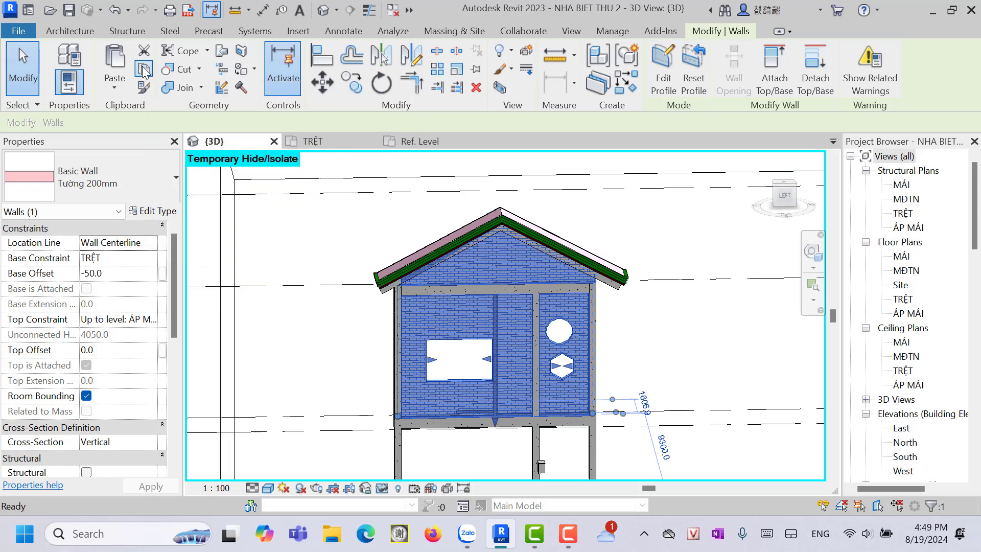
left_click(113, 86)
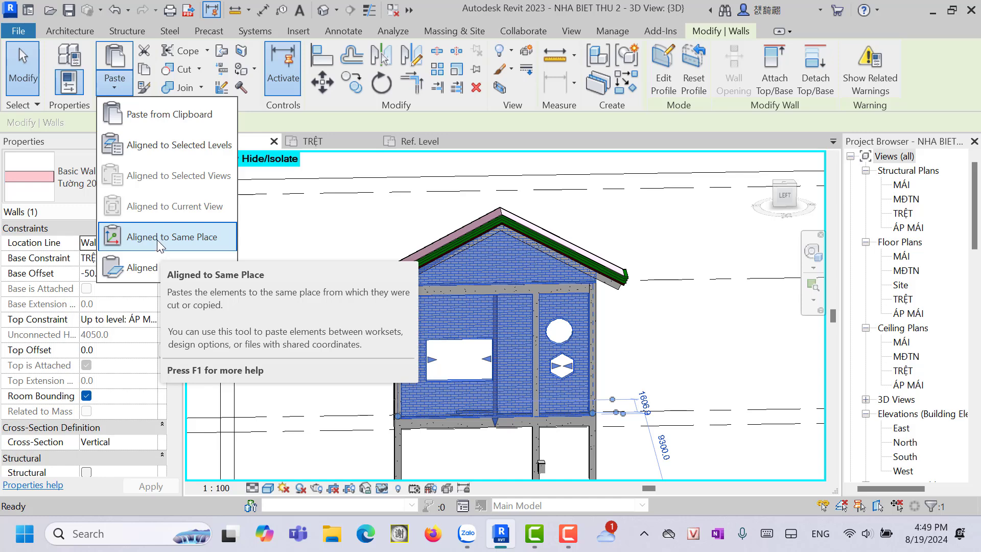
left_click(158, 241)
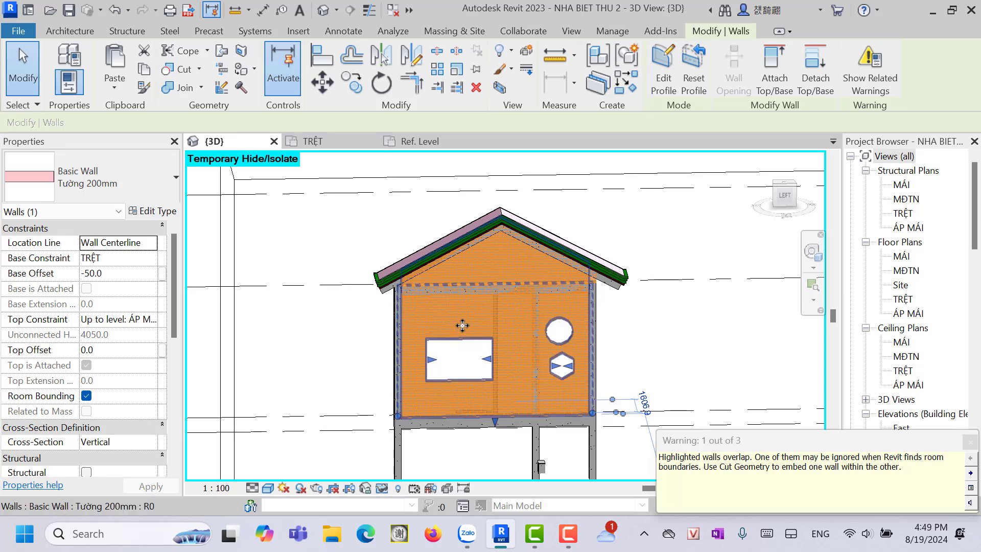
Step: Start editing the copied wall's profile, dismissing the attachments-removed notice
left_click(661, 58)
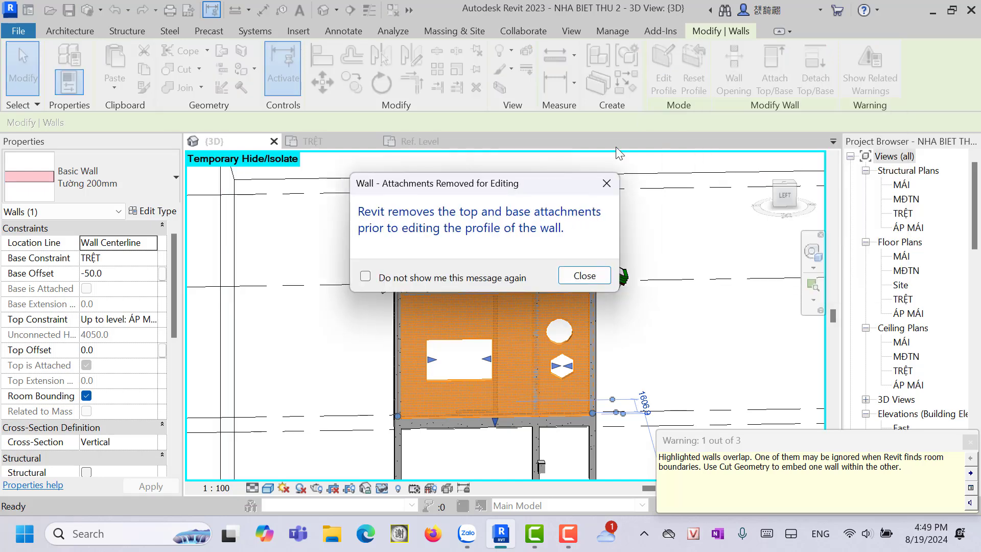
left_click(585, 276)
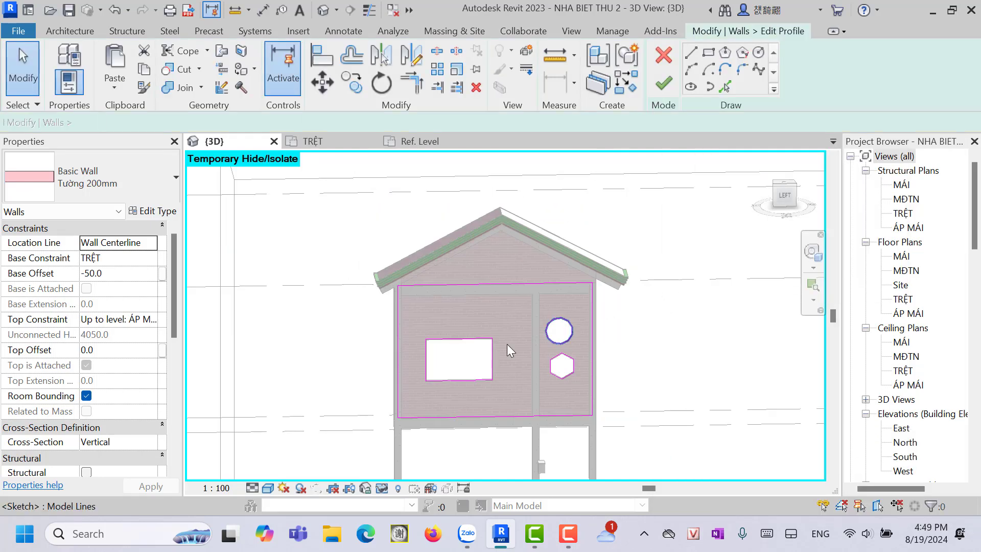
scroll(406, 354, "up", 3)
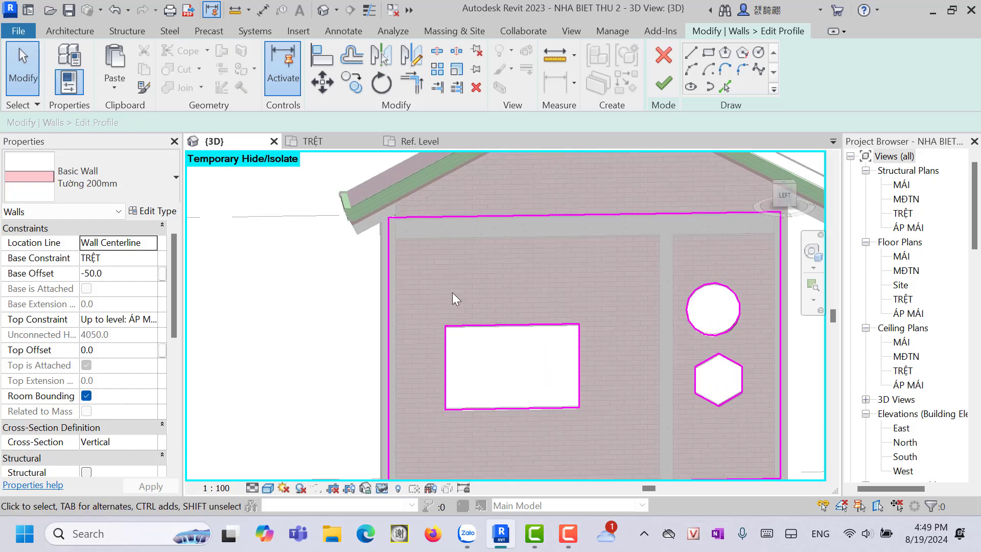
scroll(452, 292, "down", 2)
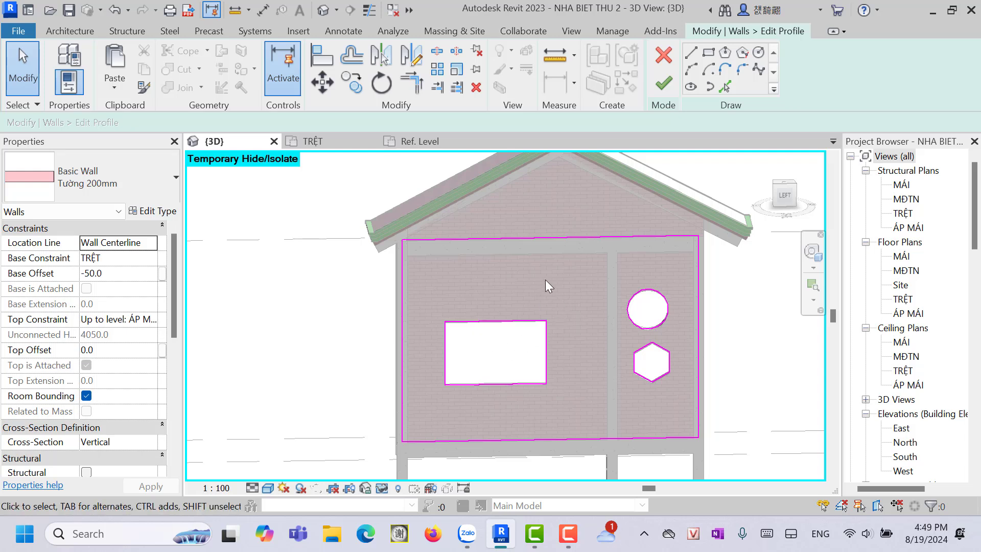
Step: Delete the four outer boundary lines, finish the profile, and unjoin from the original wall
left_click(568, 237)
key("Escape")
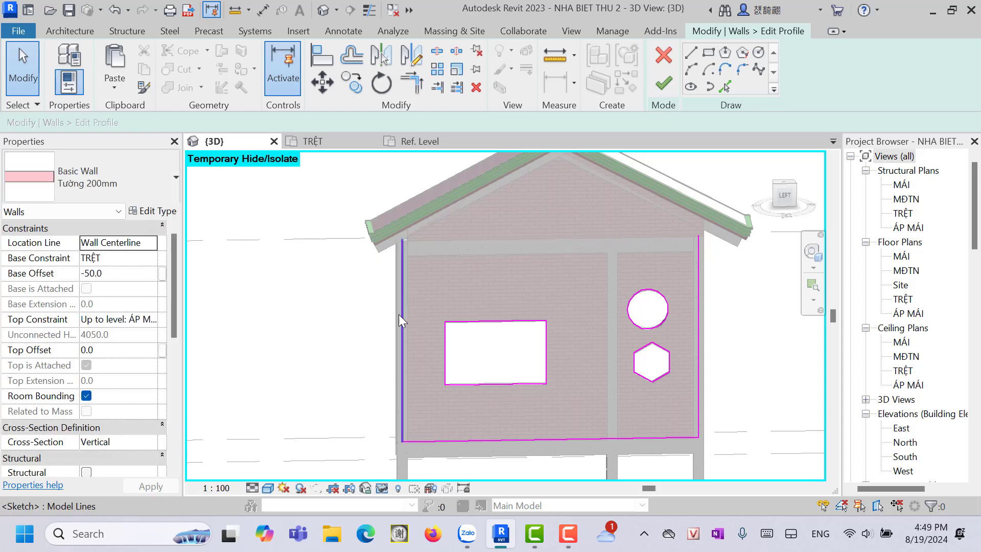
left_click(400, 316)
key("Delete")
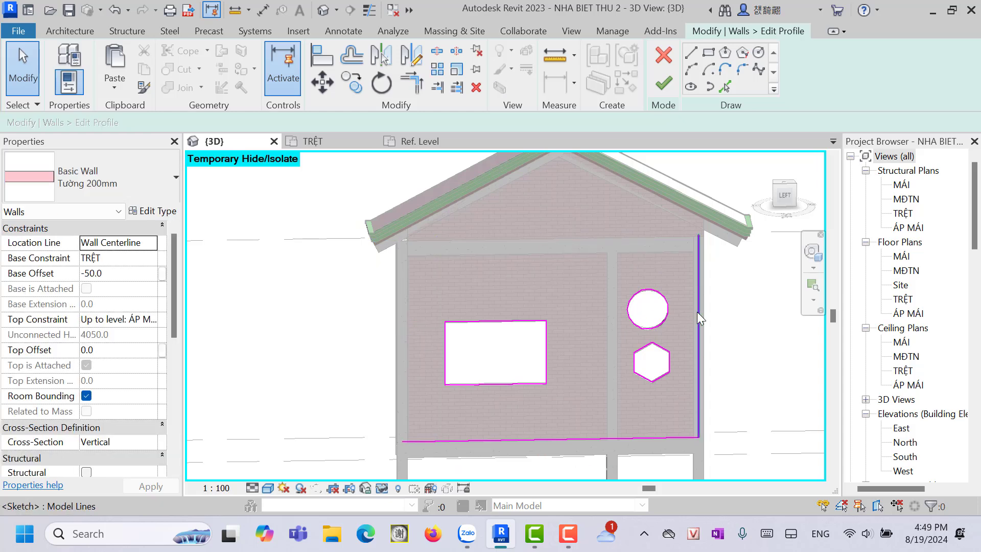
left_click(697, 312)
key("Delete")
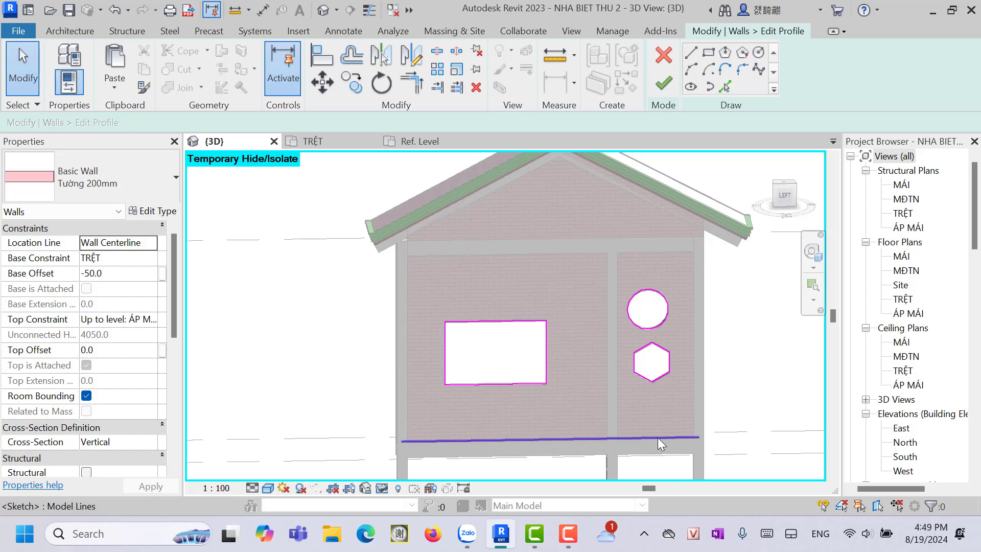
left_click(658, 438)
key("Delete")
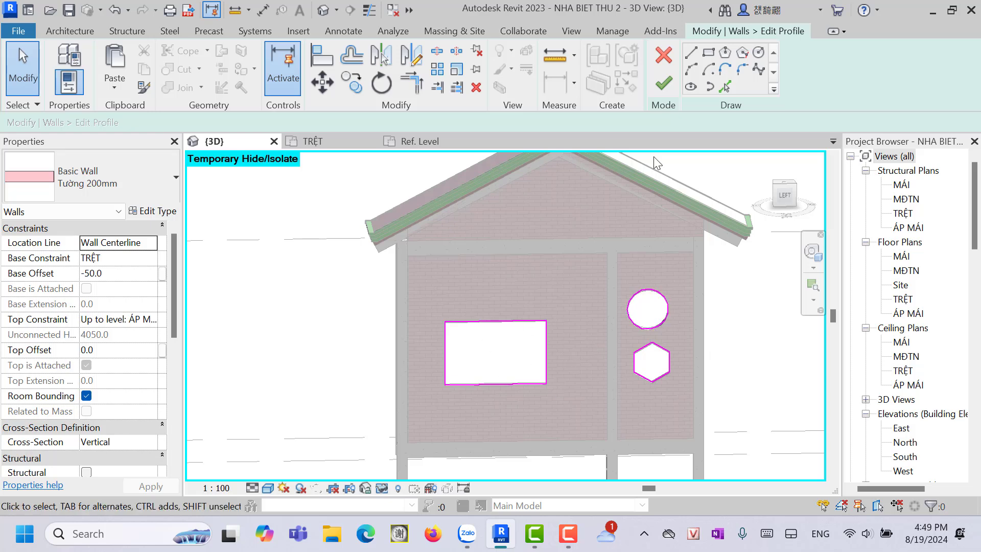
left_click(663, 84)
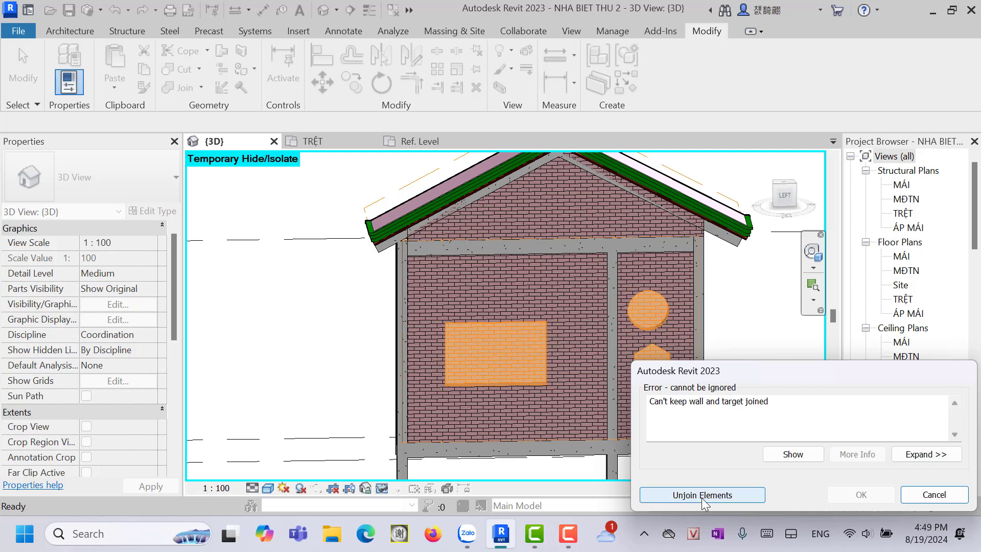
left_click(701, 494)
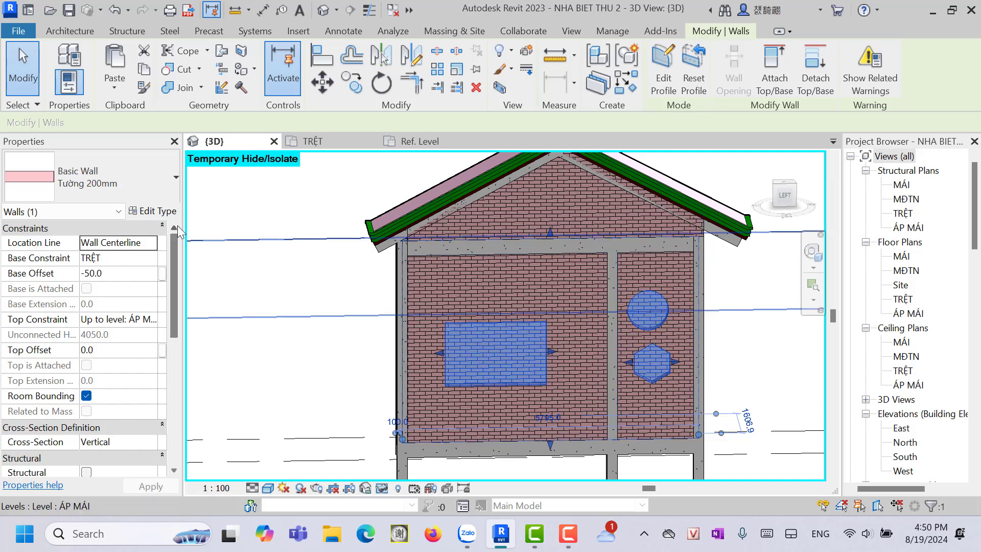
Step: Change the opening panels to the Tường 100mm wall type
left_click(173, 179)
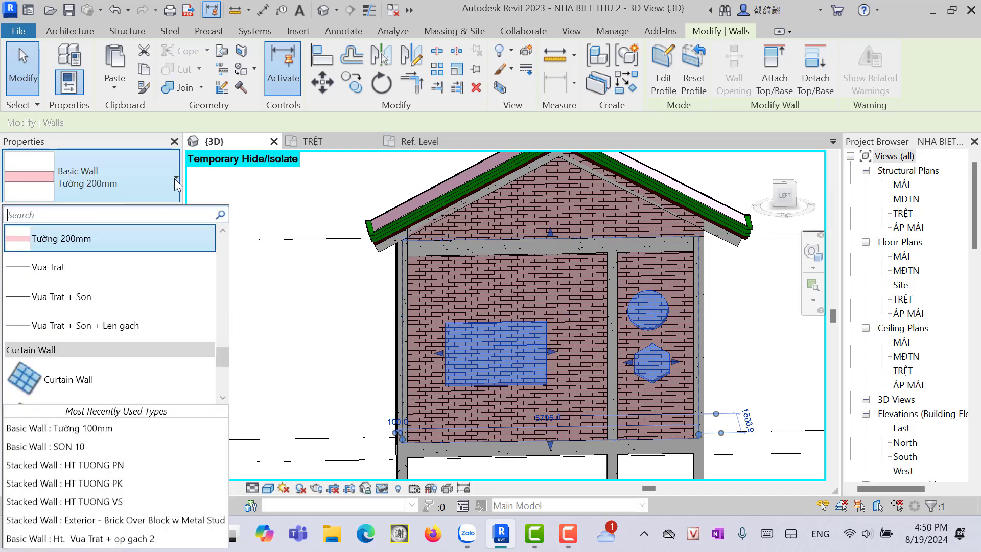
scroll(158, 289, "down", 3)
scroll(163, 306, "down", 3)
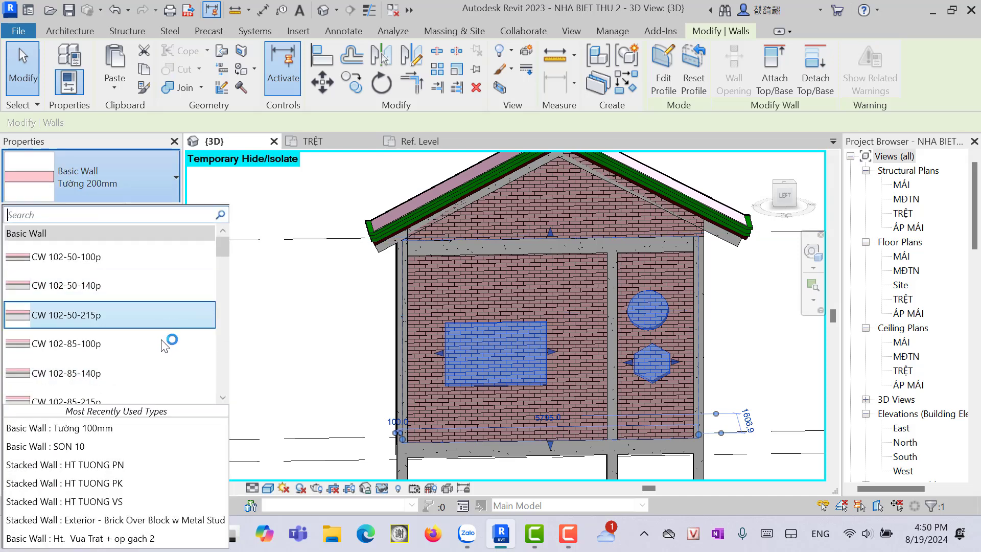
scroll(169, 337, "down", 3)
scroll(166, 350, "down", 3)
scroll(169, 347, "up", 3)
scroll(170, 343, "up", 3)
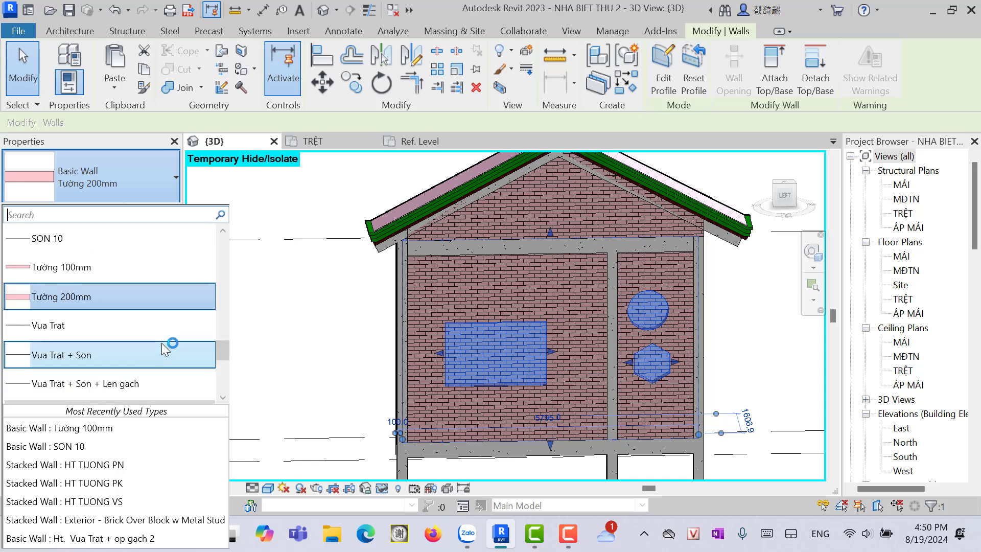
left_click(61, 276)
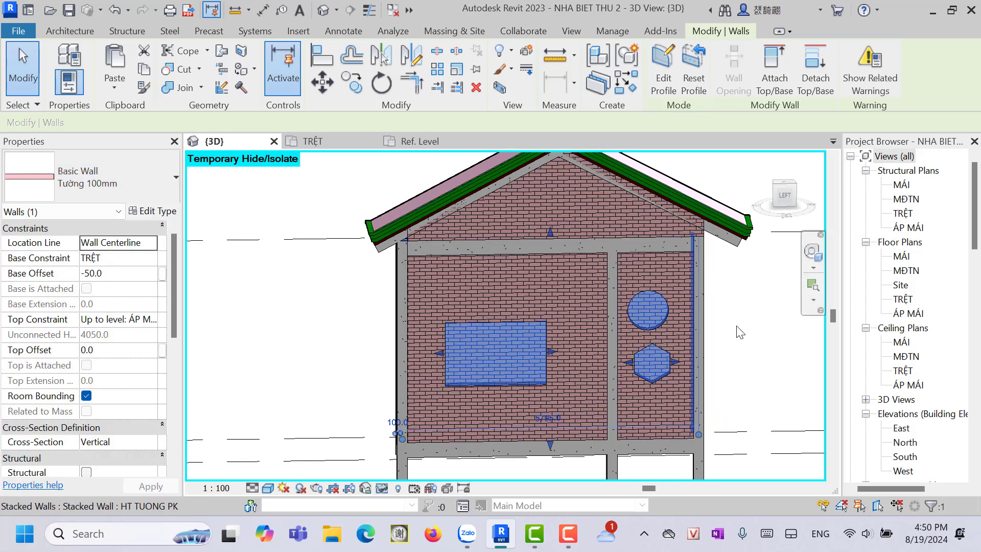
left_click(330, 325)
Step: Zoom and orbit so the gable wall's filled openings face the view squarely
scroll(330, 325, "down", 1)
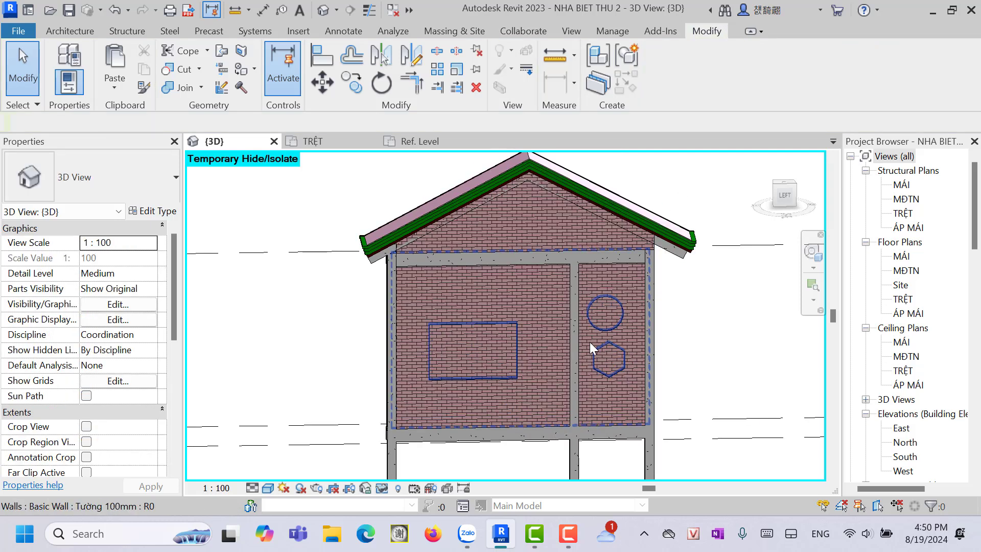
left_click_drag(771, 201, 782, 200)
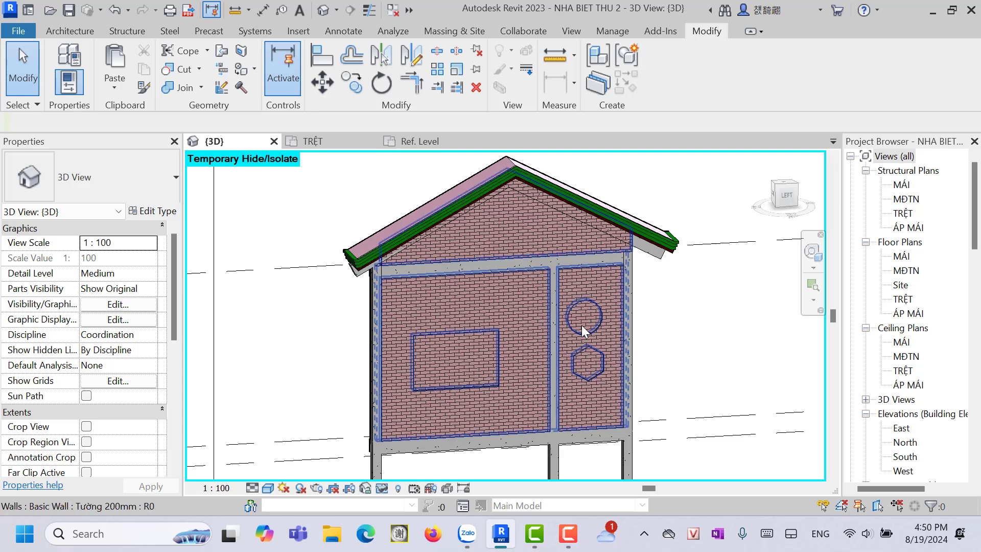
scroll(409, 390, "up", 2)
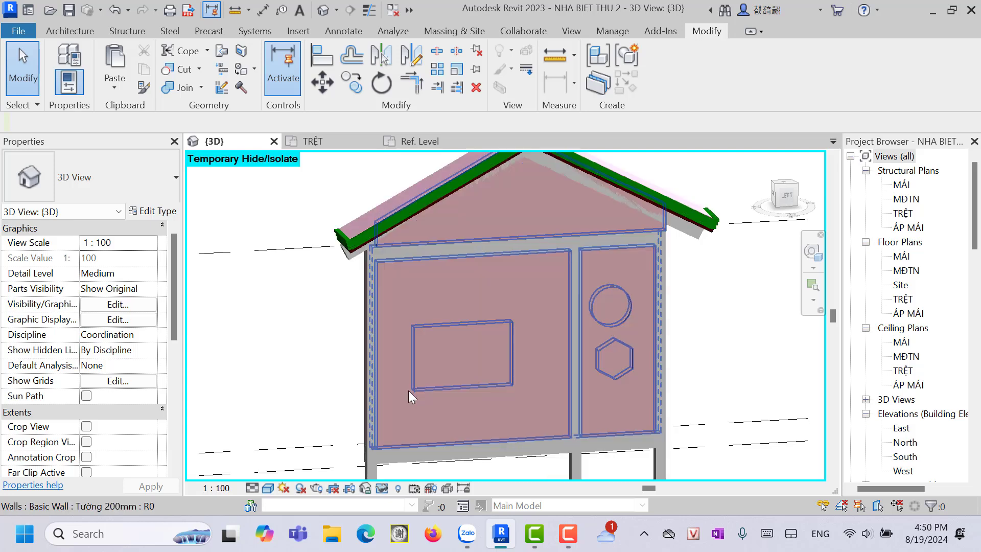
scroll(409, 391, "up", 1)
scroll(596, 279, "down", 2)
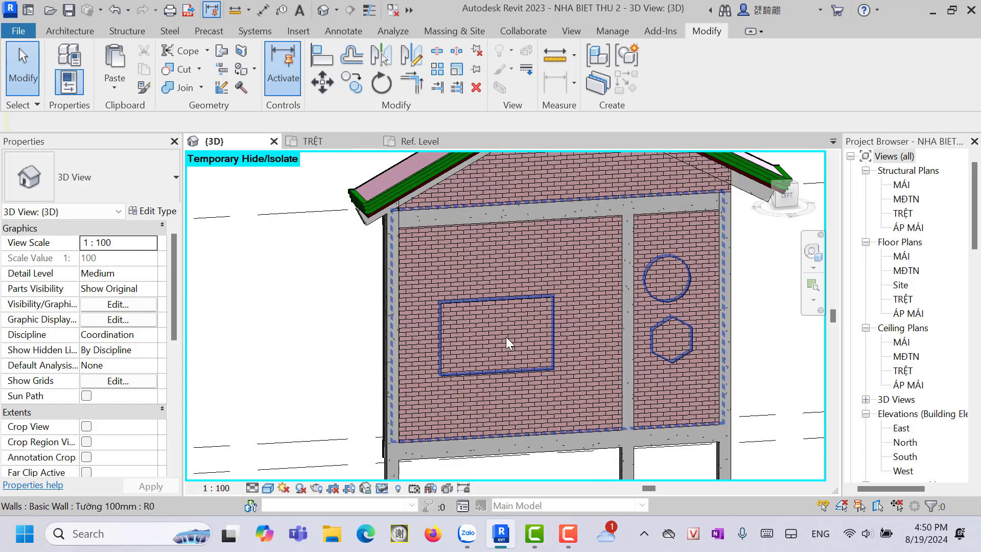
mouse_move(492, 363)
middle_mouse_down("shift")
mouse_move(501, 348)
mouse_move(474, 369)
mouse_move(500, 336)
middle_mouse_up("shift")
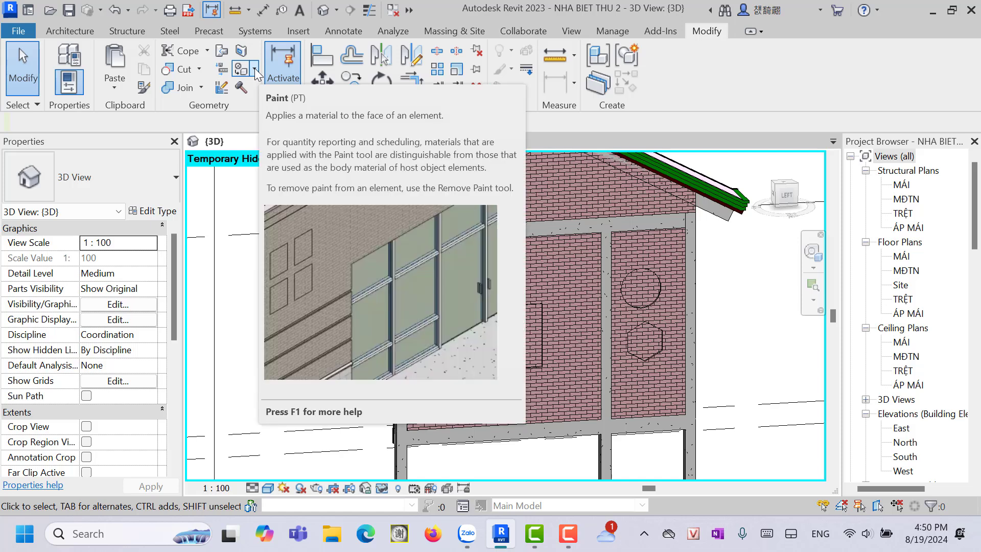
Step: Paint the rectangle, circle and hexagon wall regions with Wood - Firring
left_click(254, 69)
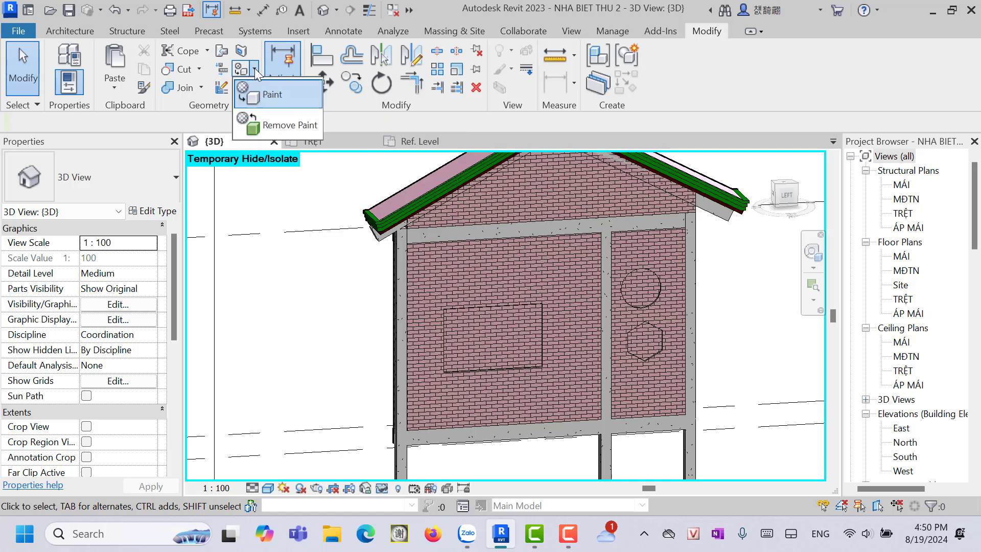
left_click(271, 94)
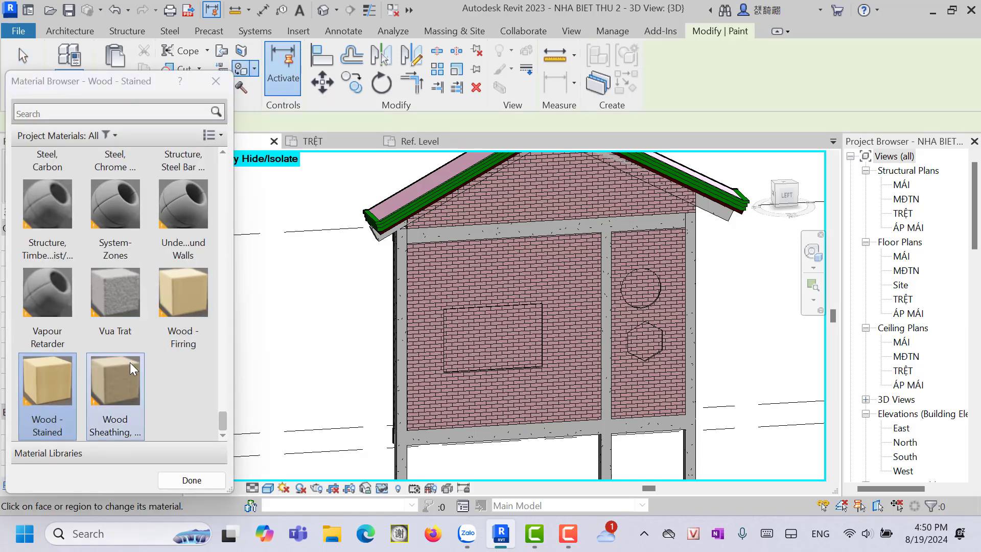
scroll(174, 378, "up", 5)
scroll(169, 383, "down", 10)
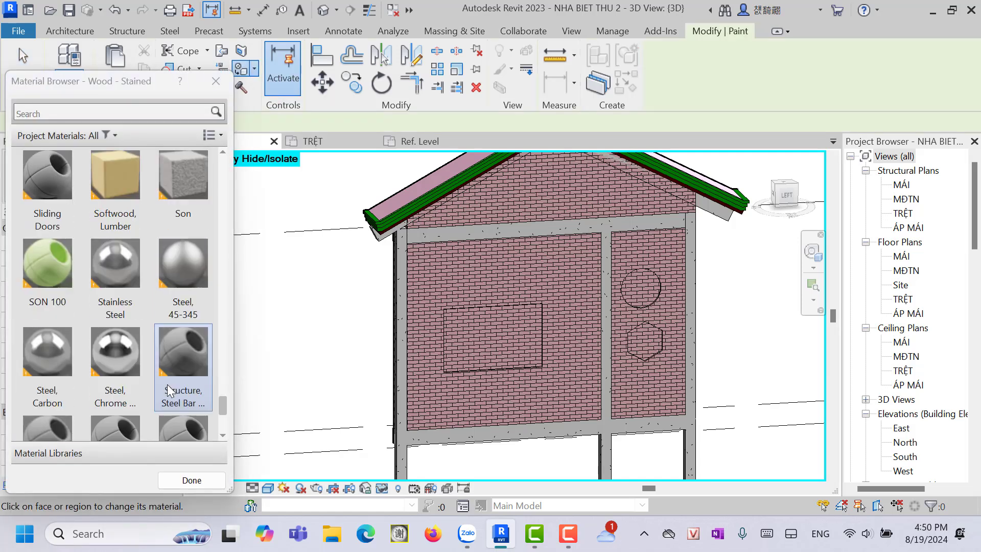
scroll(133, 215, "down", 3)
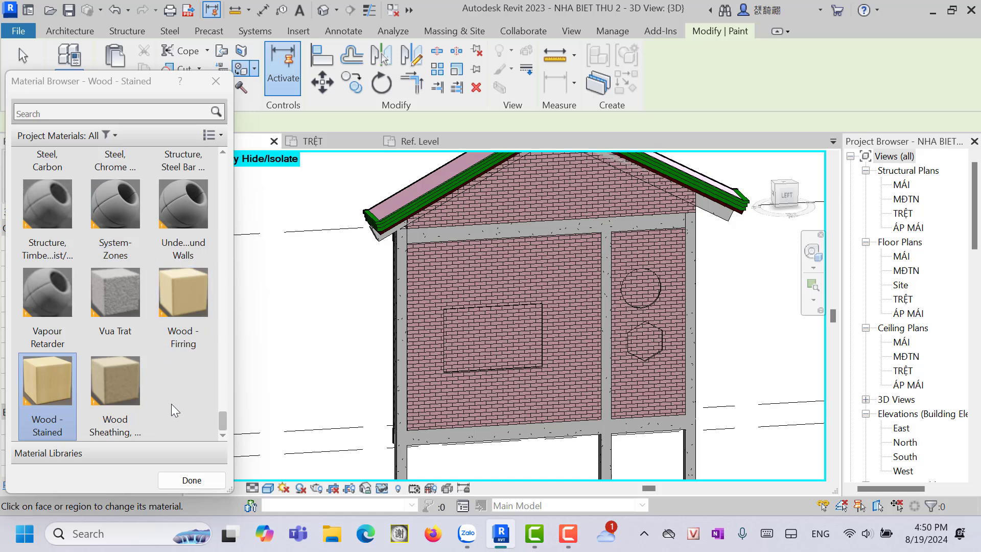
left_click(187, 294)
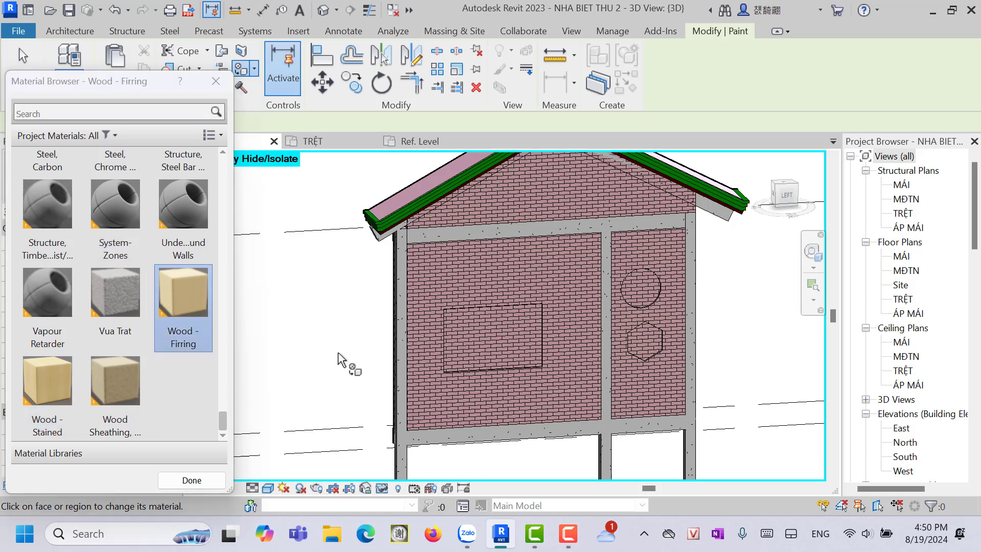
left_click(501, 346)
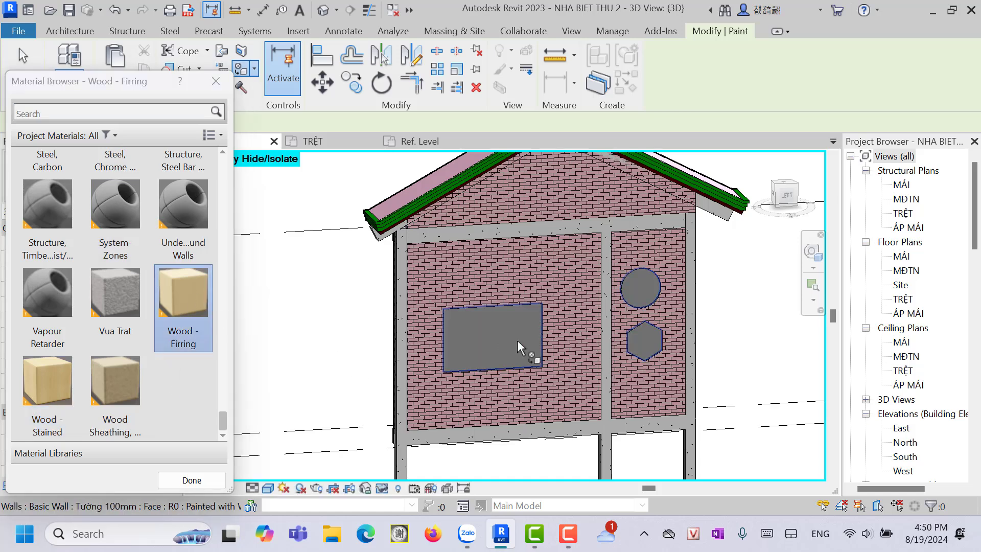
Step: Repaint the wall regions with the tan Wood - Stained material instead
scroll(595, 280, "down", 3)
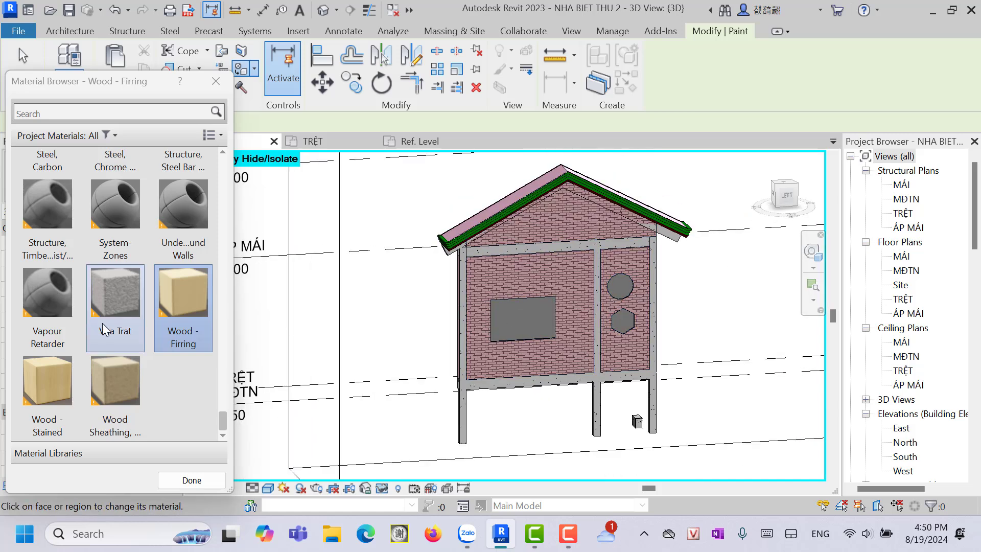
left_click(75, 378)
left_click(520, 326)
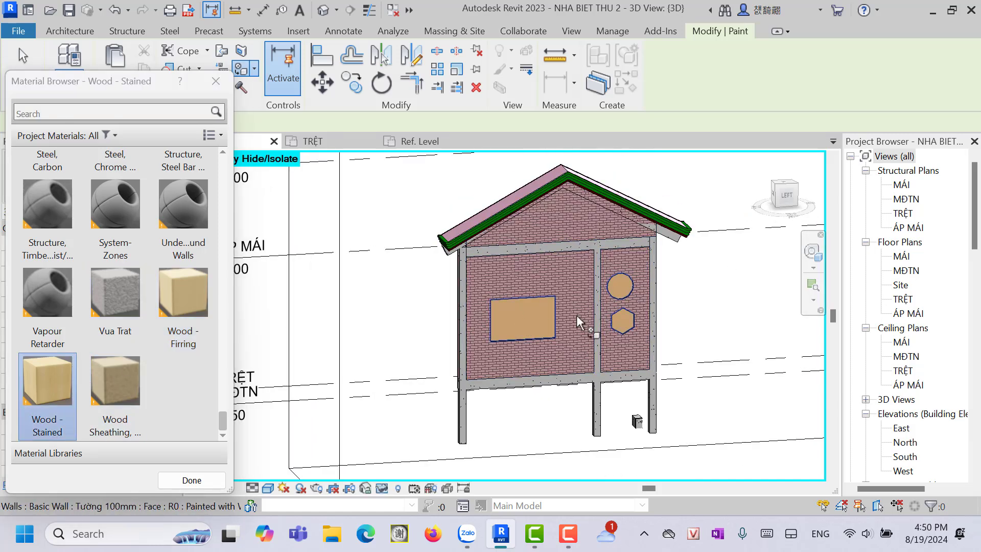
scroll(439, 340, "down", 2)
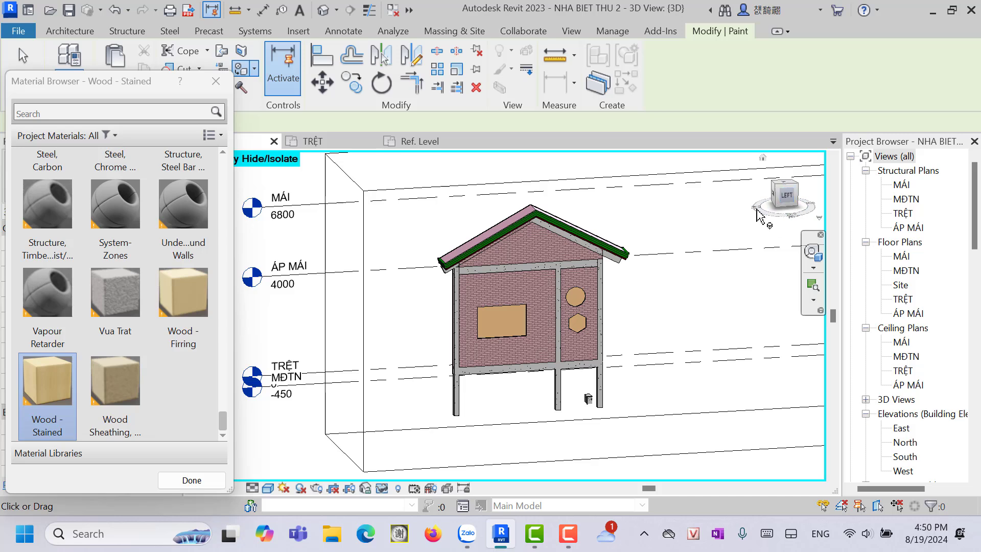
left_click(194, 480)
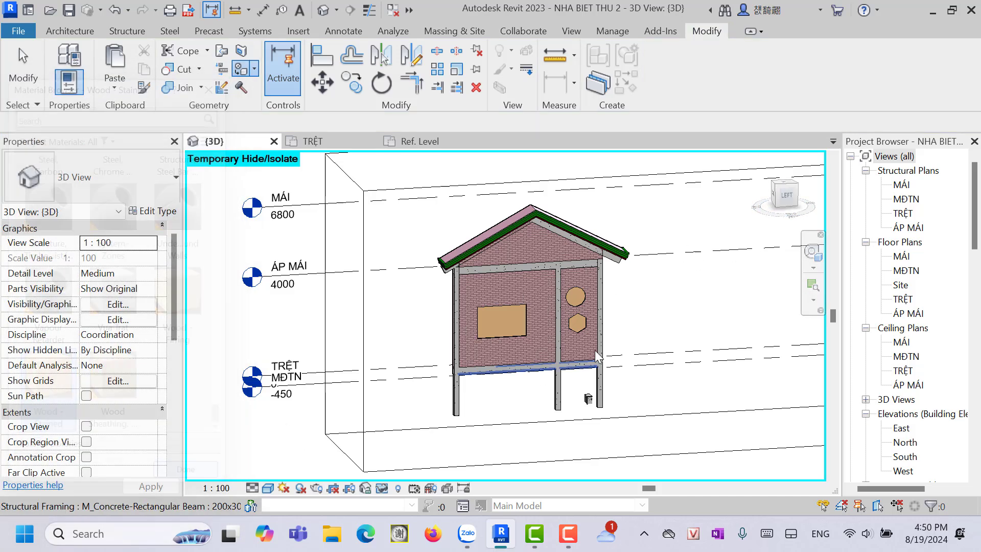
left_click(785, 195)
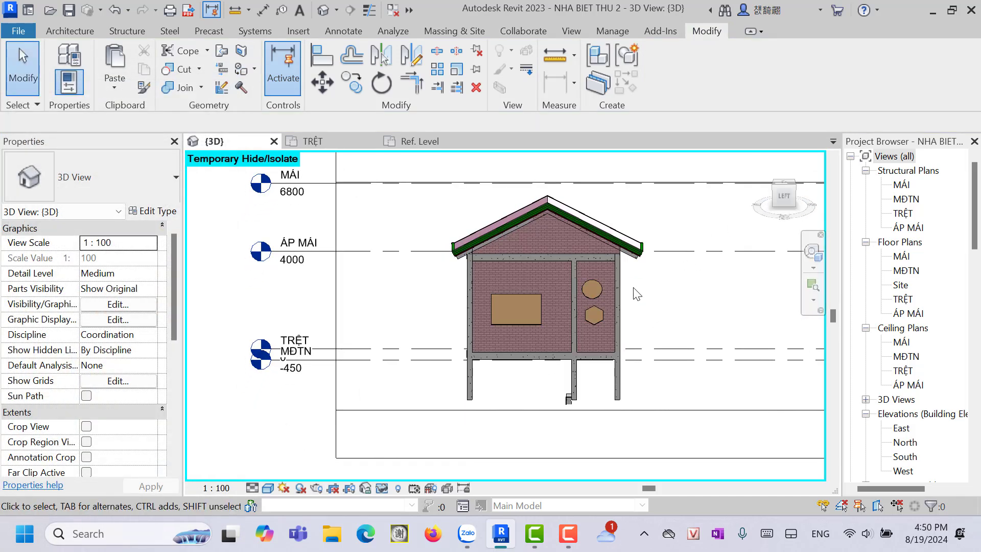
scroll(548, 281, "up", 1)
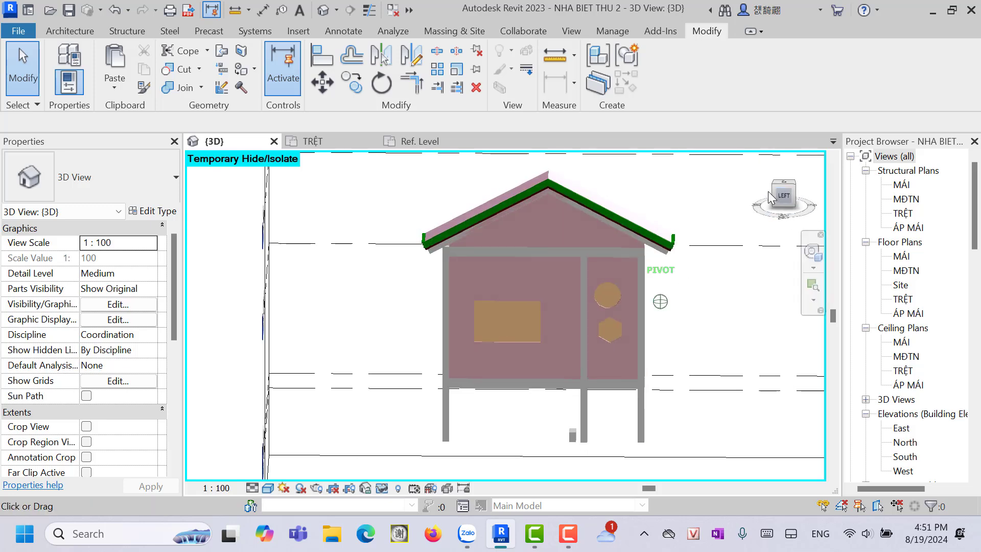
middle_click_drag(633, 296, 575, 329, "shift")
scroll(574, 329, "up", 1)
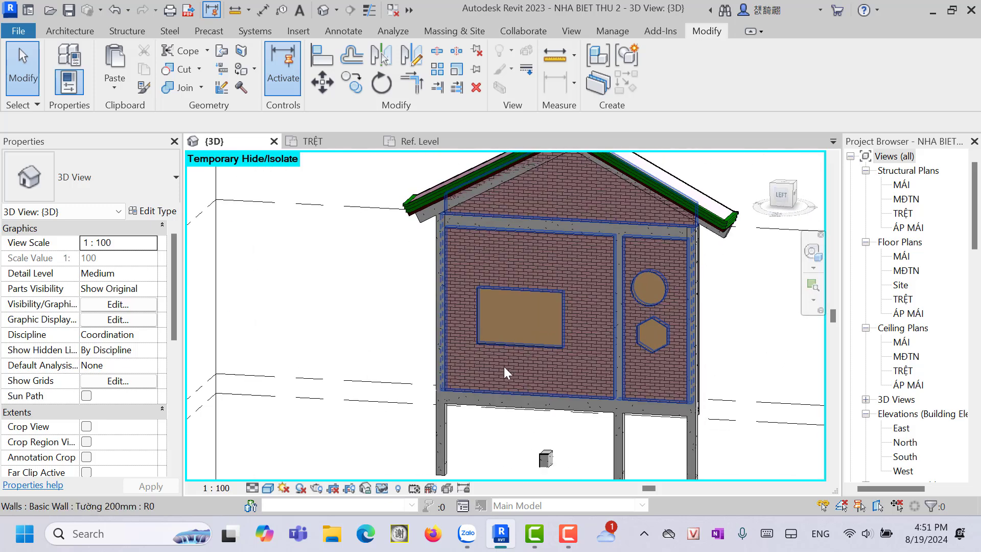
scroll(553, 301, "up", 2)
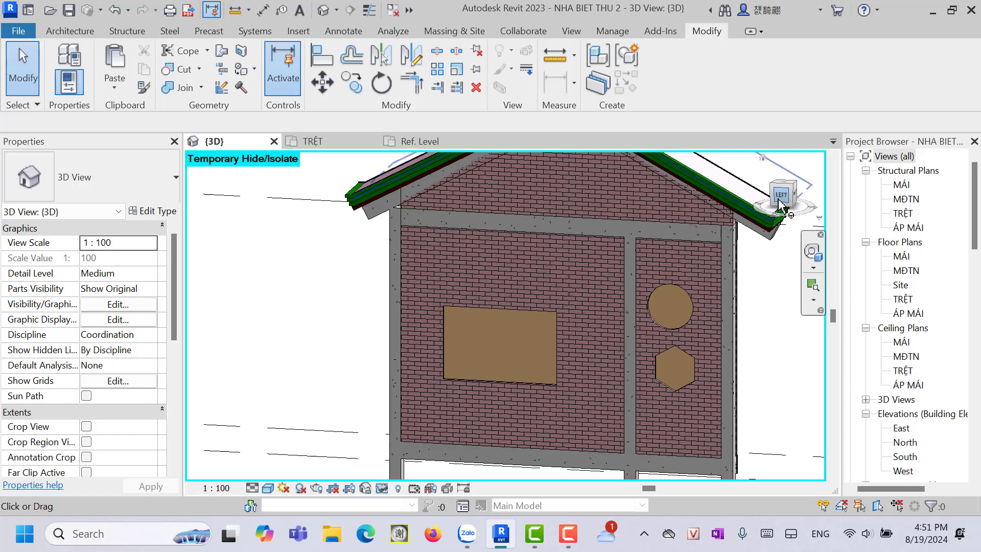
left_click_drag(812, 218, 424, 387)
scroll(516, 342, "down", 3)
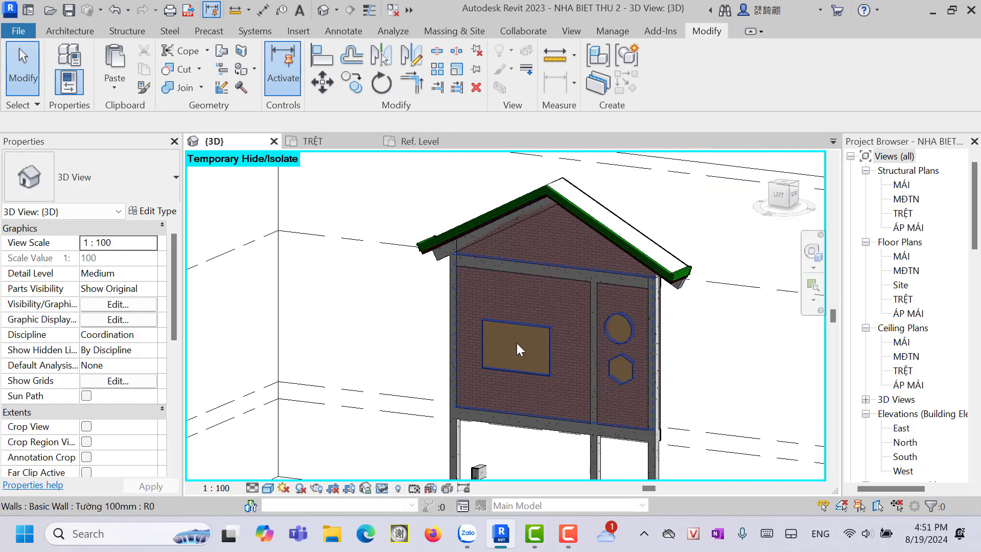
scroll(489, 357, "up", 5)
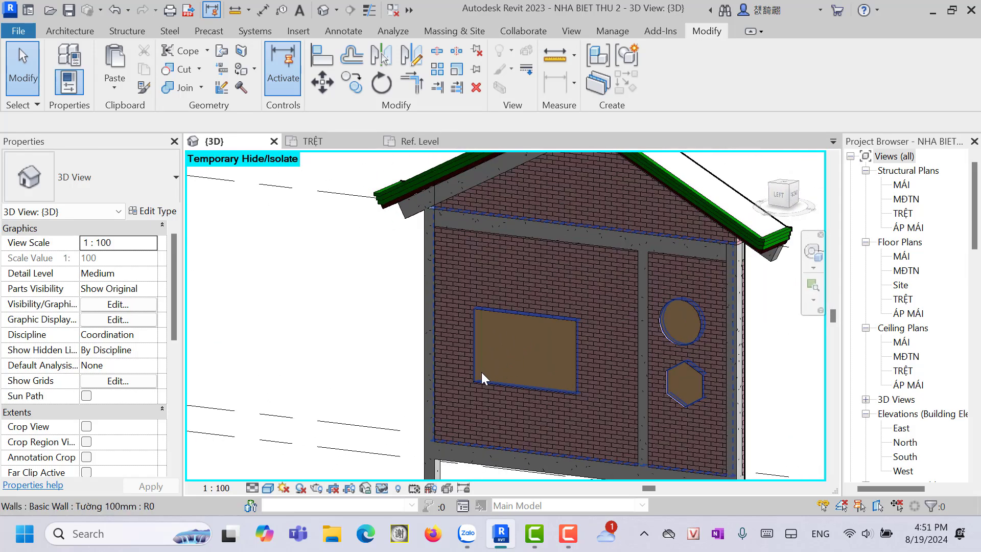
scroll(644, 327, "down", 1)
scroll(593, 351, "down", 3)
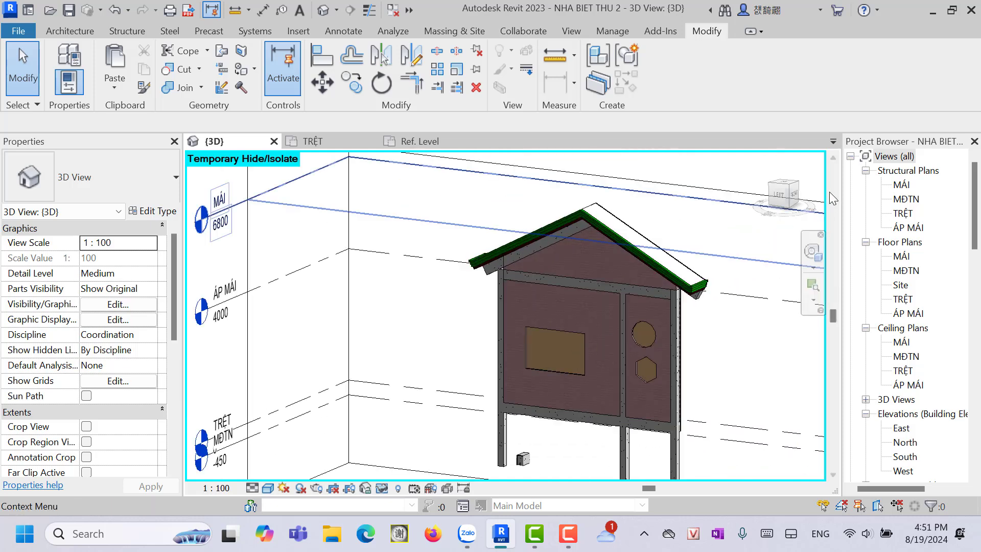
left_click(782, 198)
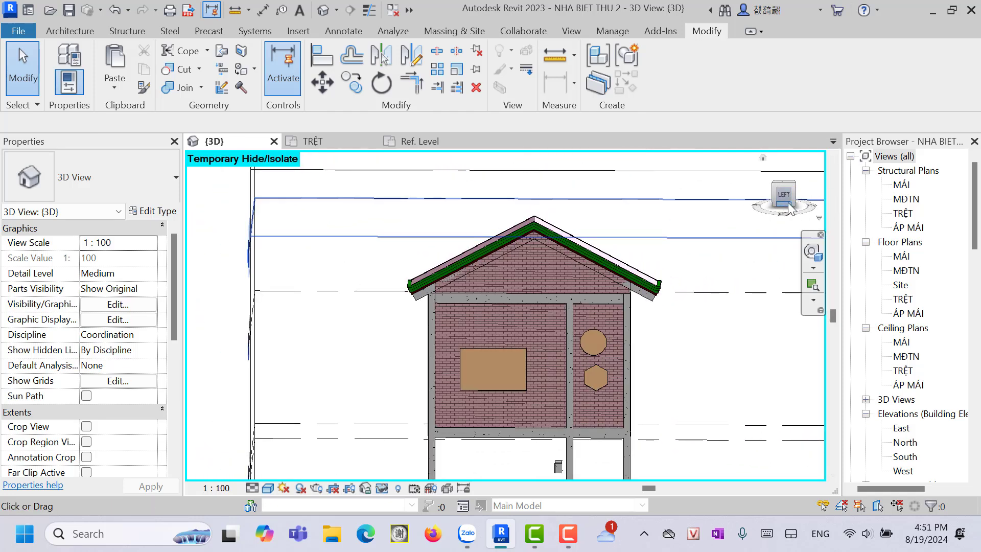
left_click(790, 203)
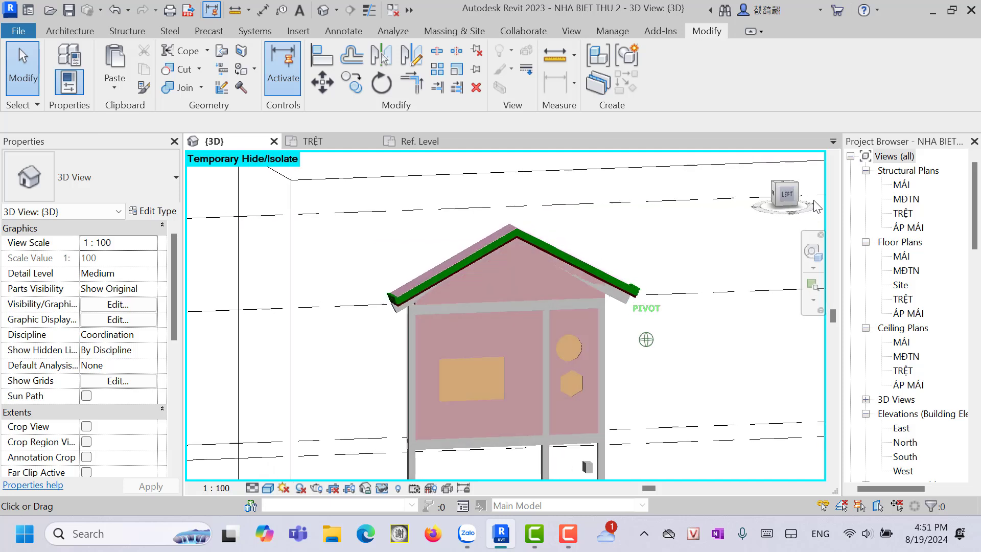
scroll(483, 409, "up", 3)
scroll(482, 419, "up", 2)
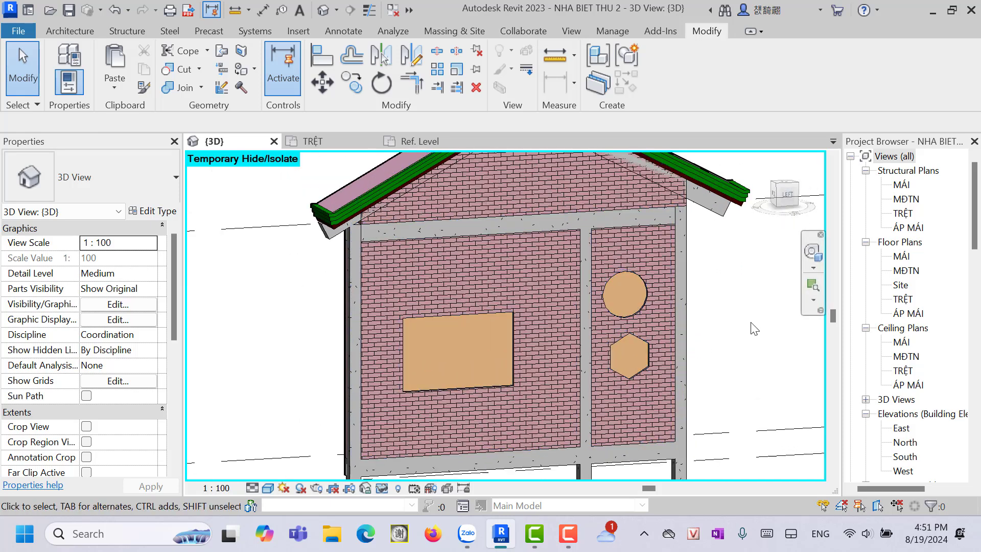
scroll(725, 330, "down", 3)
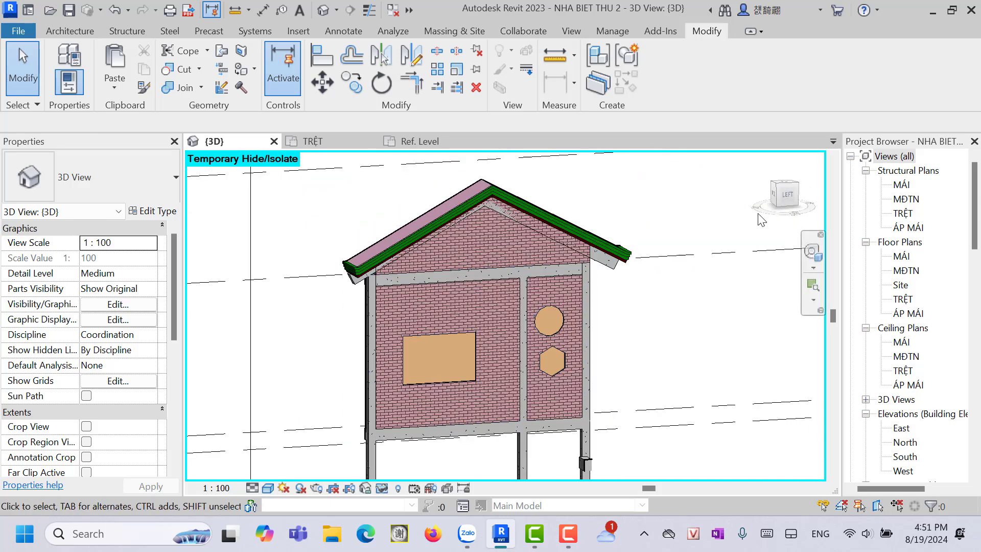
left_click_drag(786, 193, 799, 199)
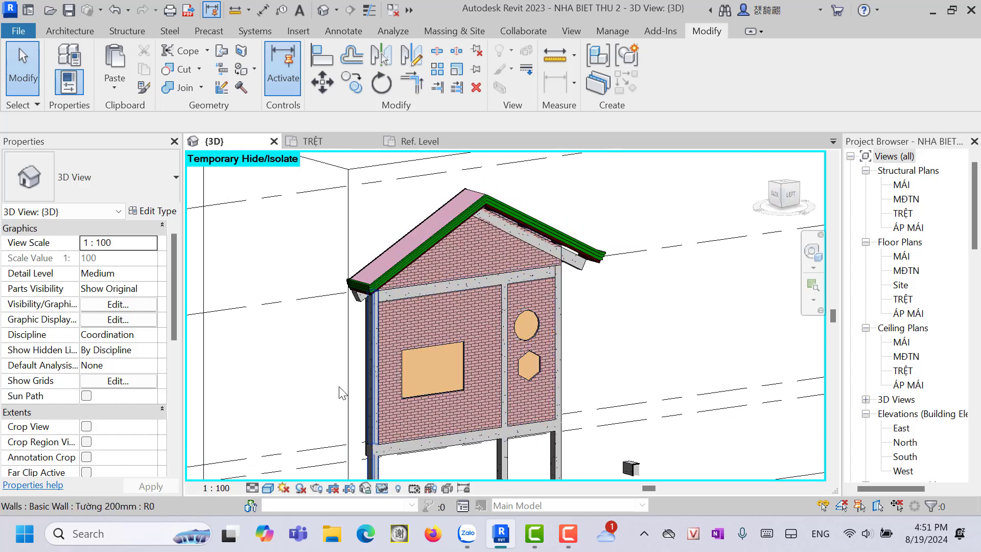
left_click(792, 199)
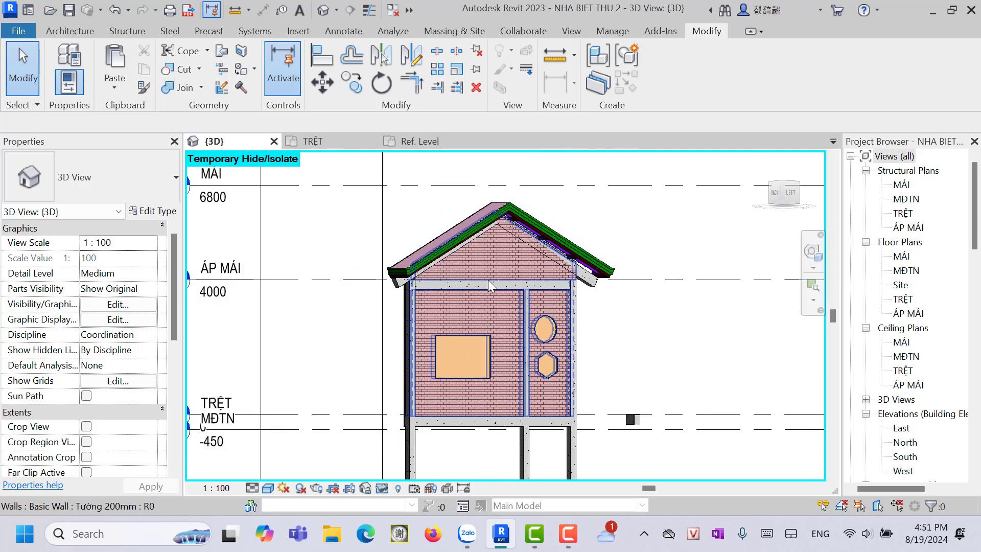
Step: Start a Model In-Place component in the Walls family category
left_click(71, 32)
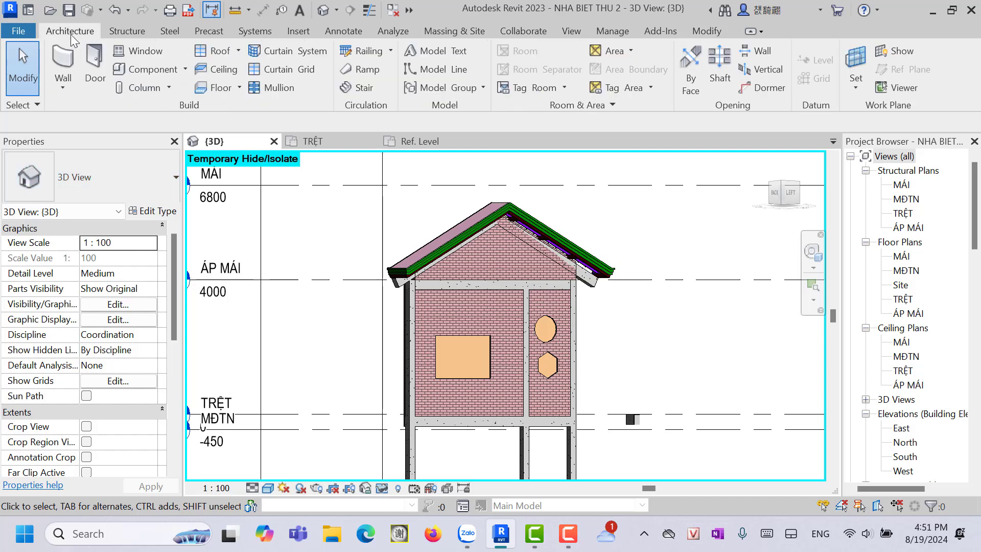
left_click(185, 71)
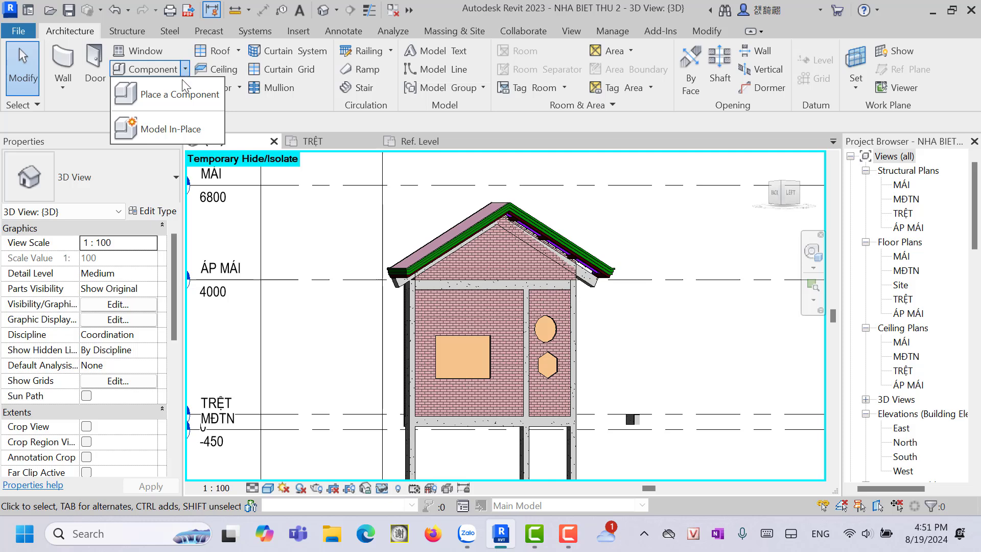
left_click(160, 133)
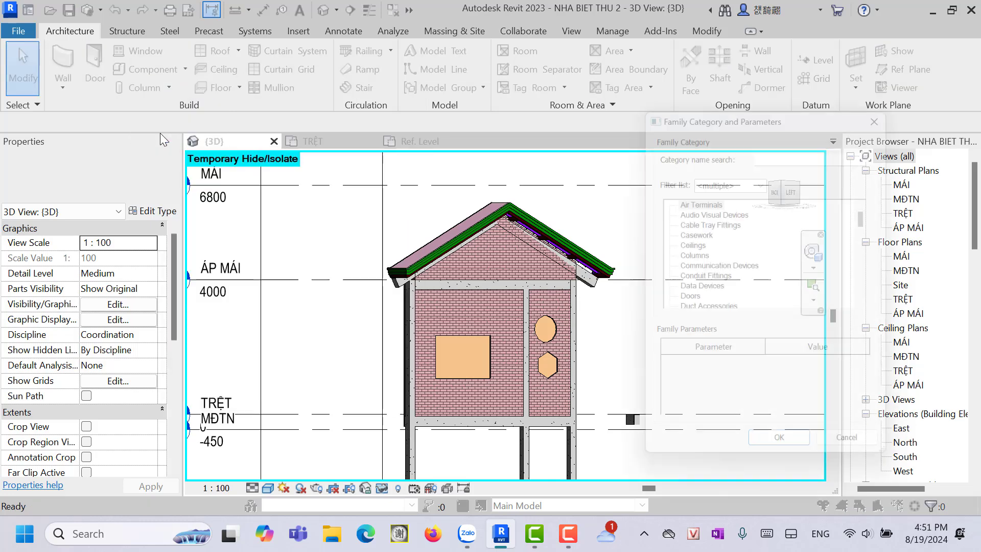
scroll(723, 278, "down", 2)
scroll(741, 286, "down", 2)
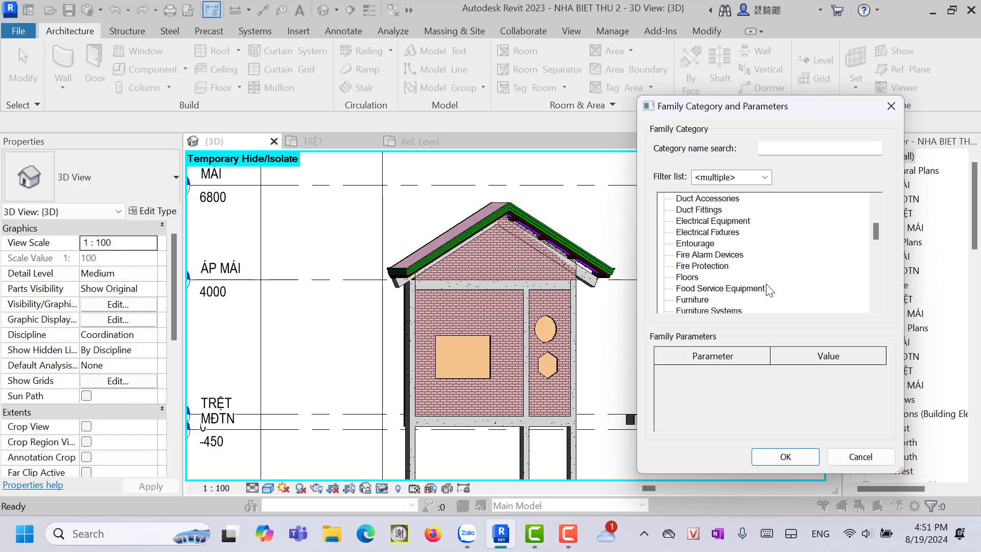
scroll(770, 286, "down", 2)
scroll(769, 286, "down", 2)
scroll(768, 282, "down", 2)
scroll(768, 284, "down", 2)
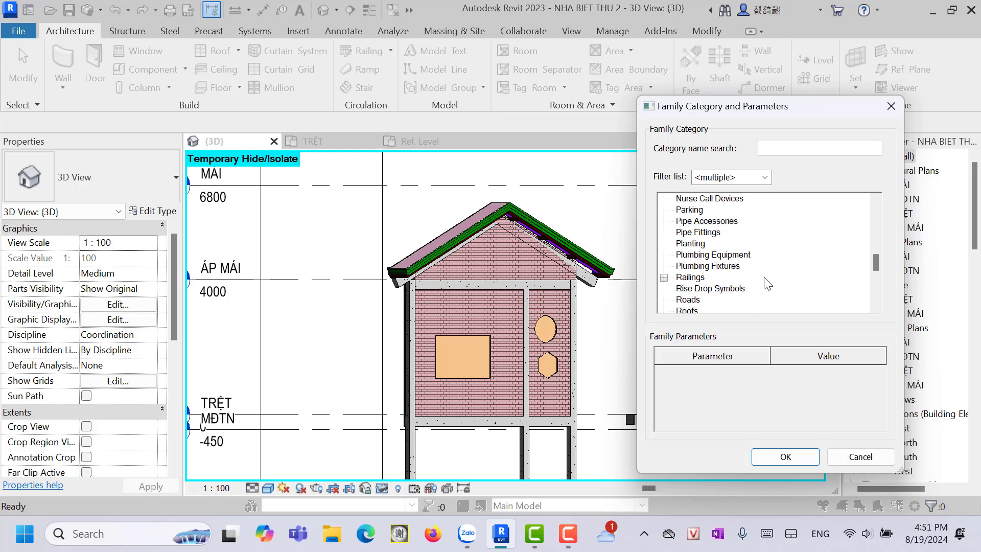
scroll(767, 284, "down", 2)
scroll(766, 284, "down", 3)
scroll(726, 285, "down", 2)
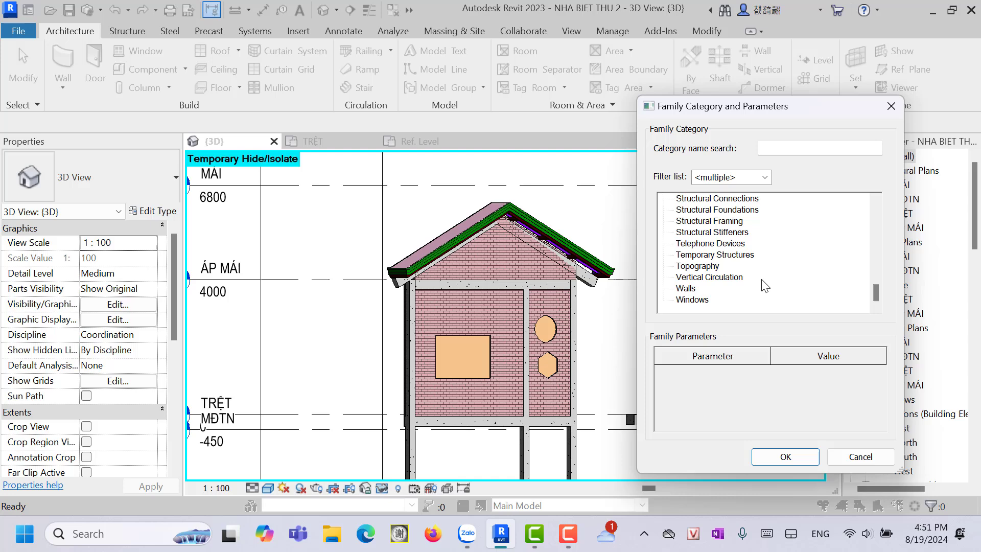
left_click(687, 289)
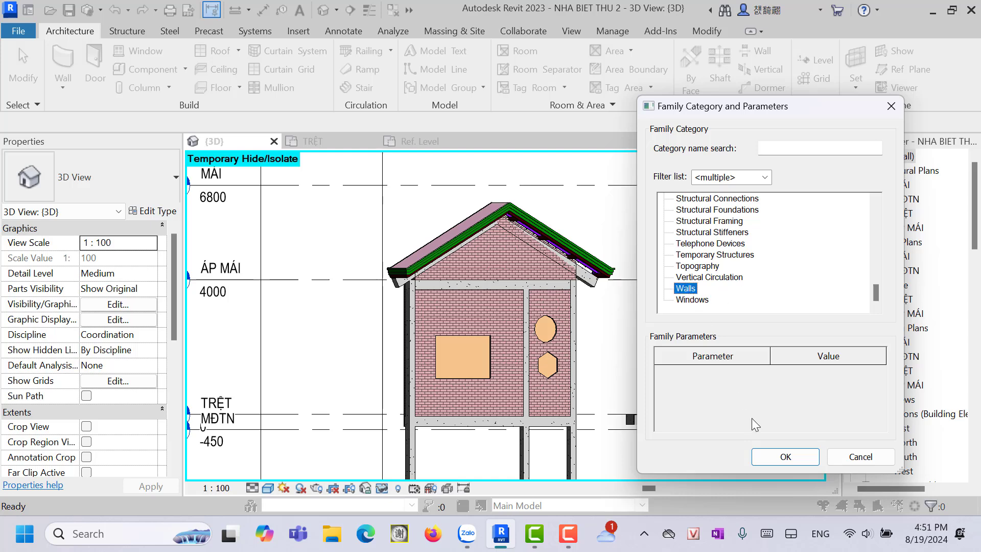
left_click(785, 457)
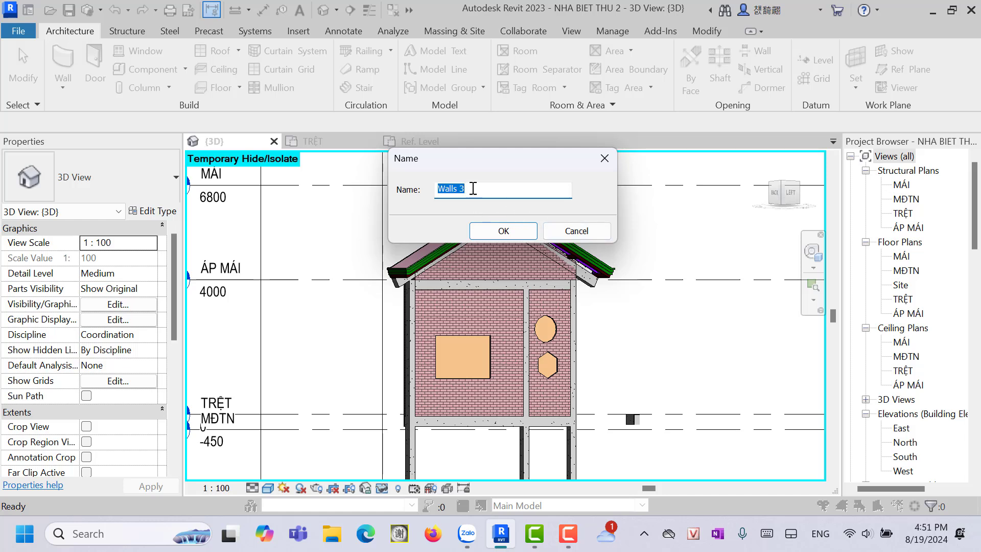
Step: Name the in-place model CHI TUONG 01 and enter its editor
type("CHI ")
type("TU")
type("ONG 02")
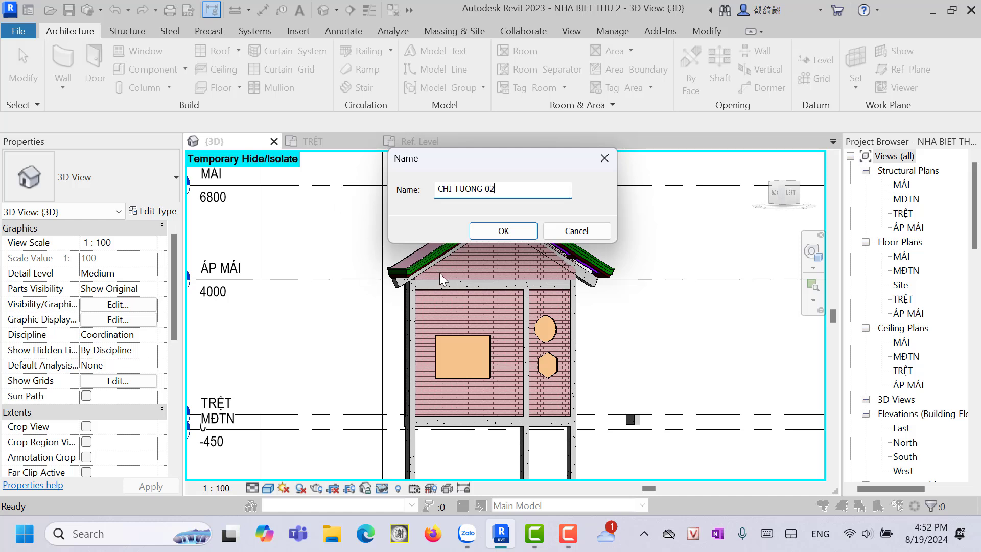
key("BackSpace")
type("1")
left_click(507, 232)
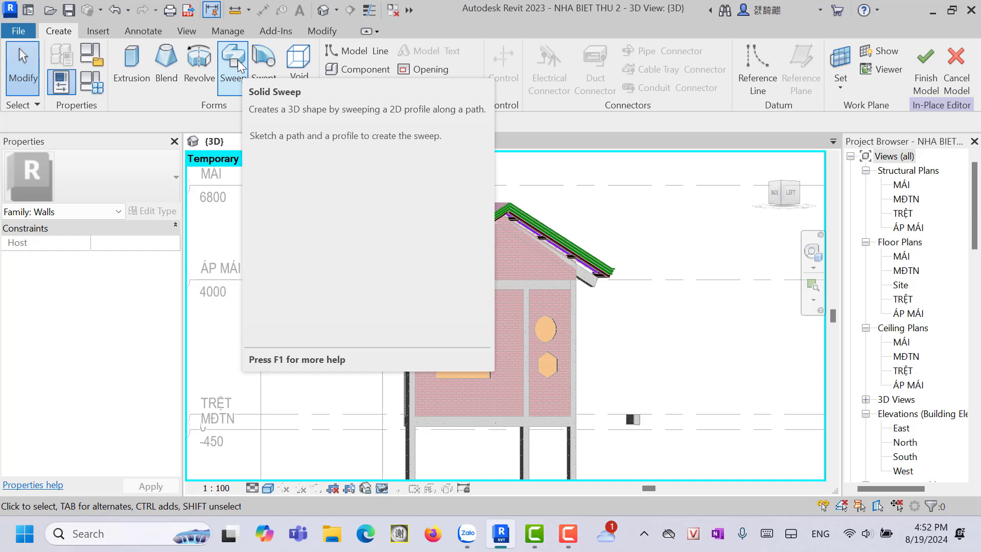
Step: Create a sweep path picked from the rectangular window's bottom edge
left_click(234, 66)
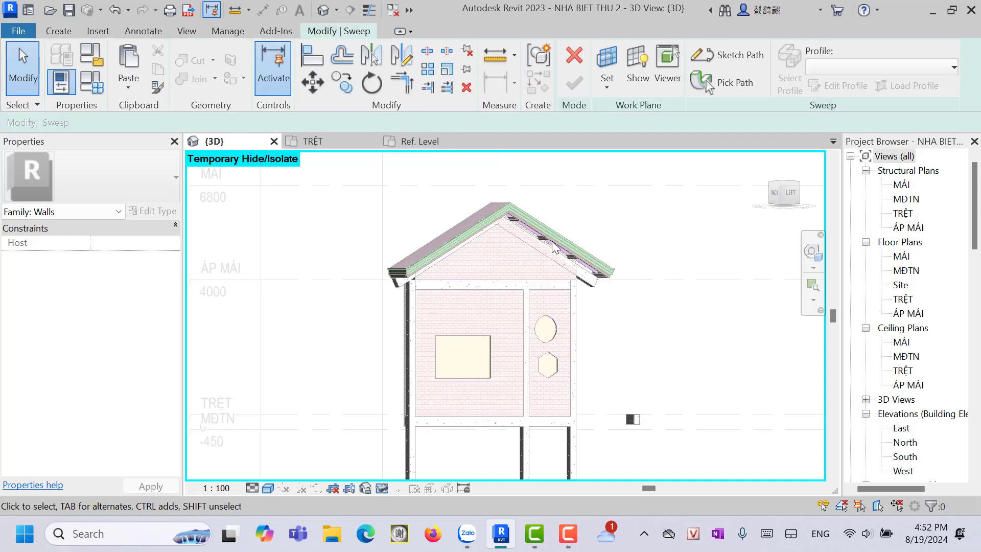
left_click(734, 84)
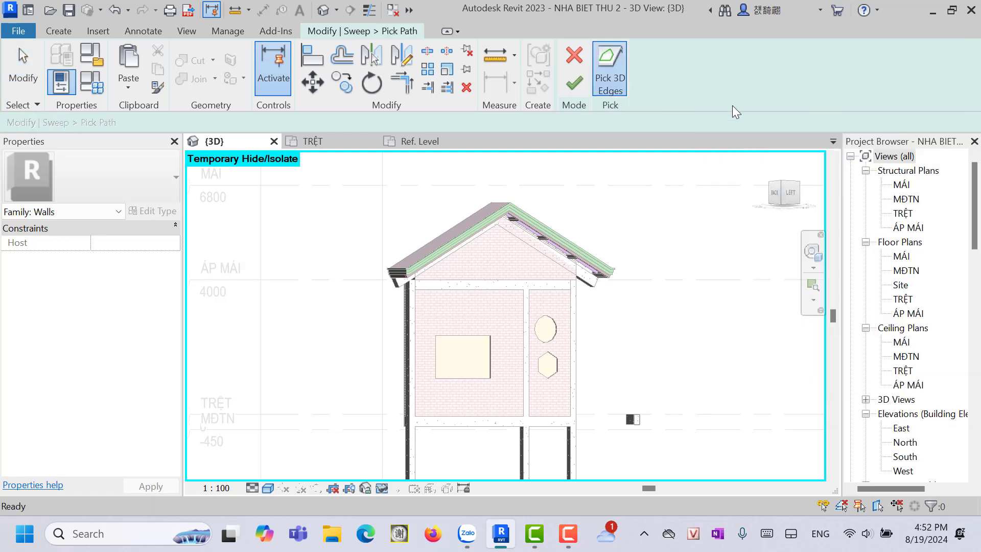
left_click(465, 379)
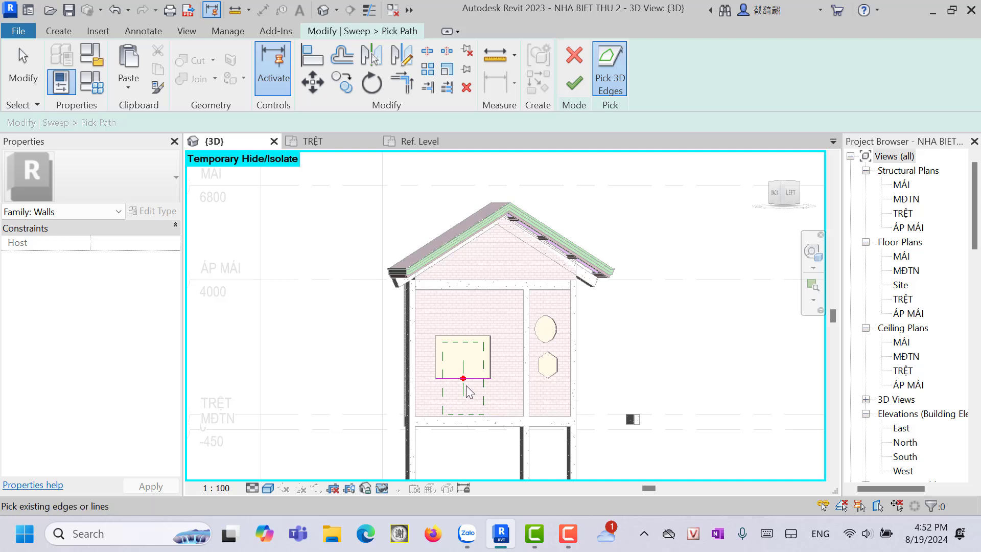
left_click(576, 82)
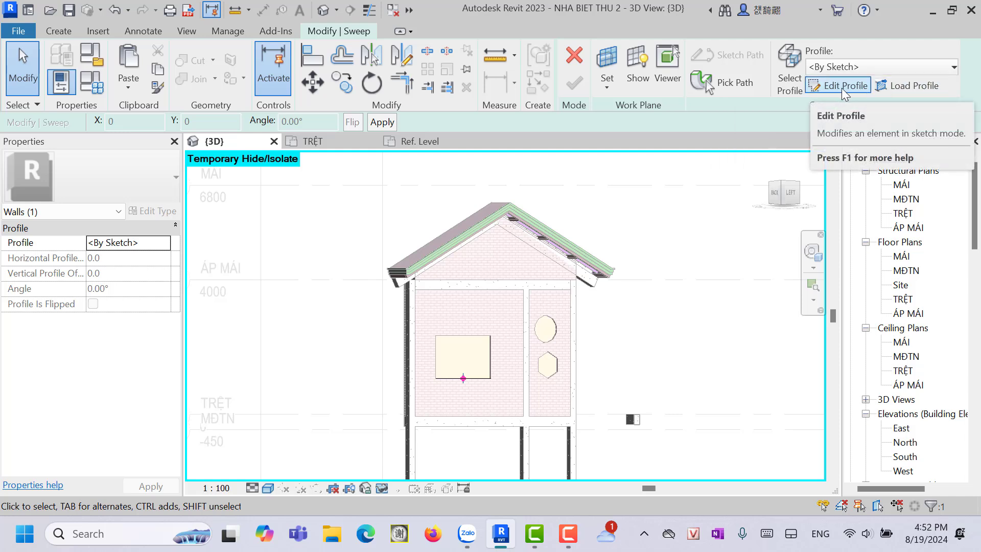
Step: Sketch a closed 400 × 50 rectangular sweep profile at the window's bottom edge
left_click(842, 88)
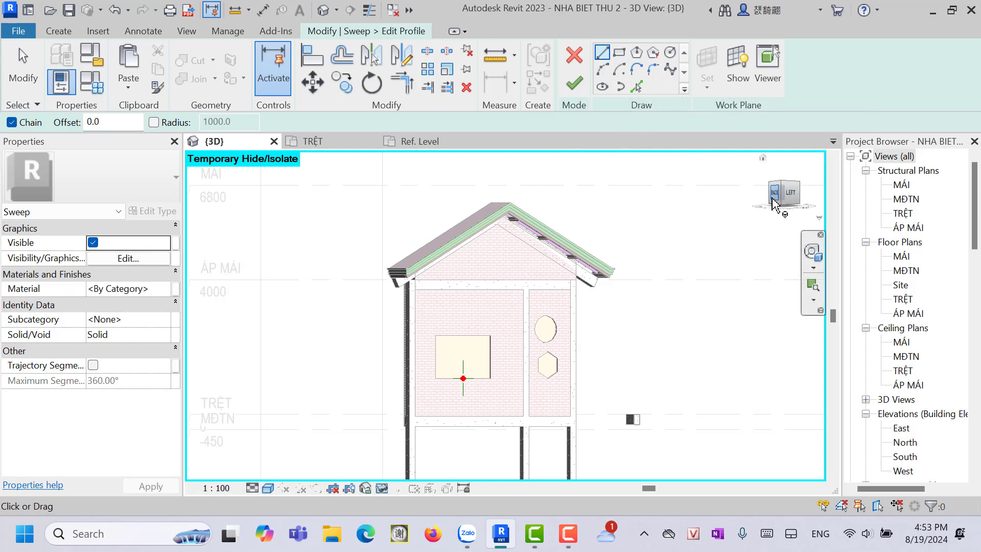
middle_click_drag(646, 308, 659, 126, "shift")
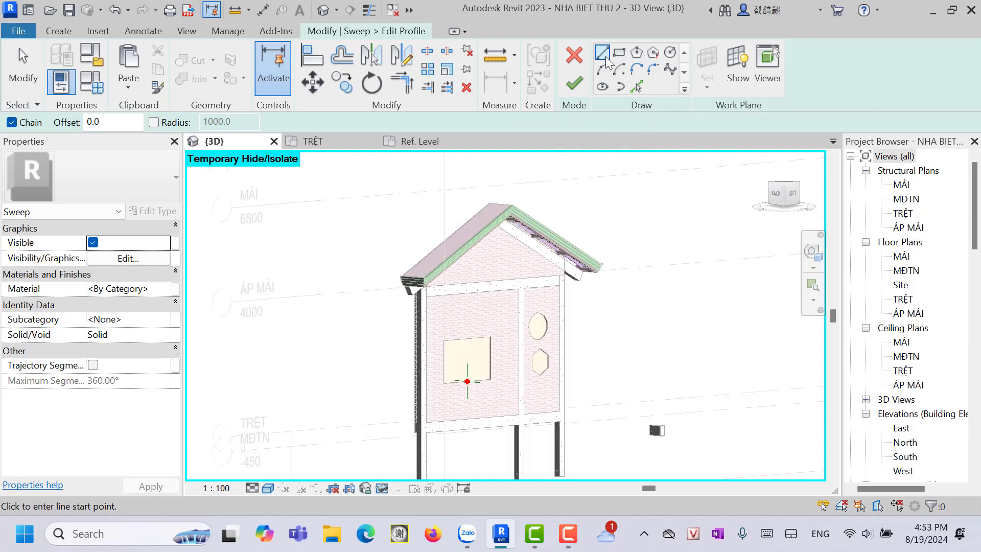
scroll(466, 381, "up", 3)
scroll(470, 378, "up", 1)
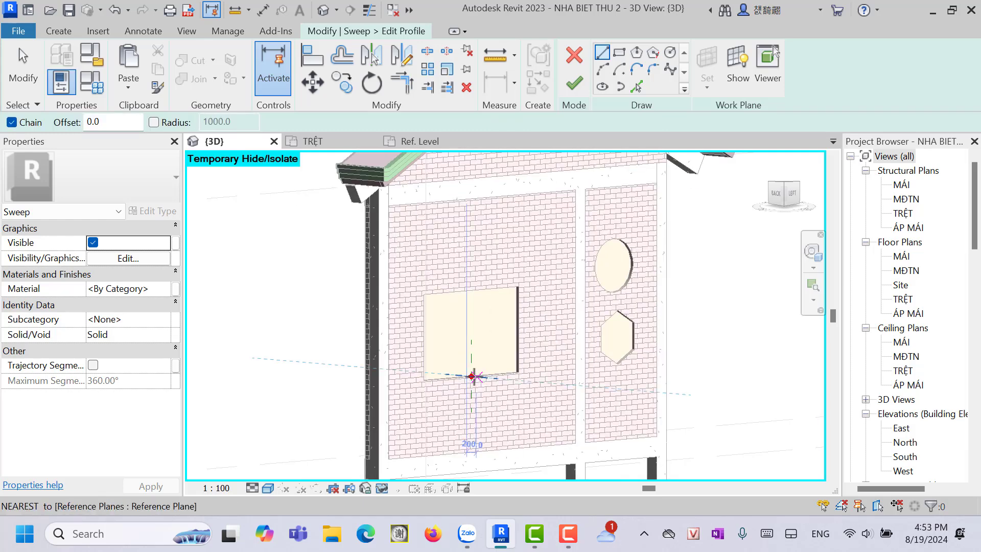
left_click(472, 376)
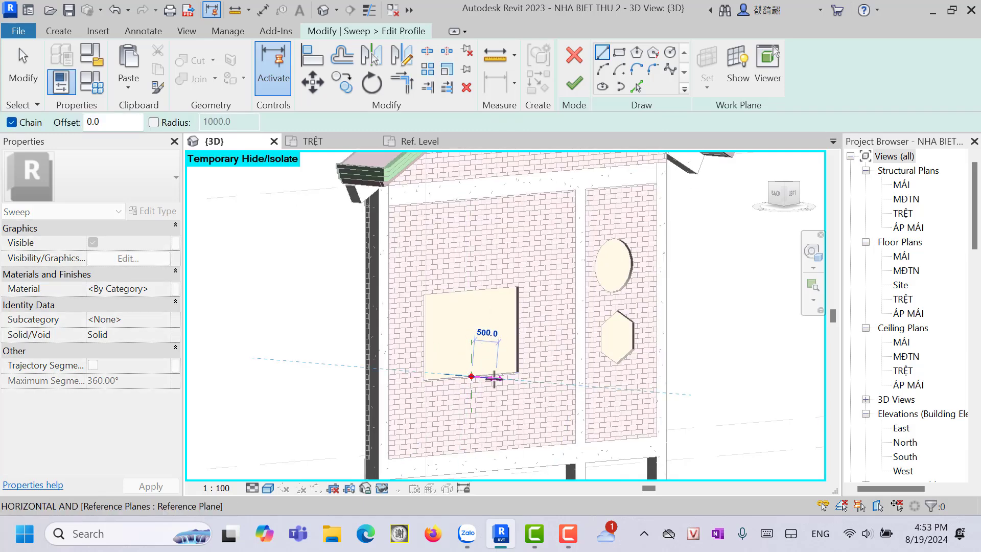
scroll(491, 378, "up", 2)
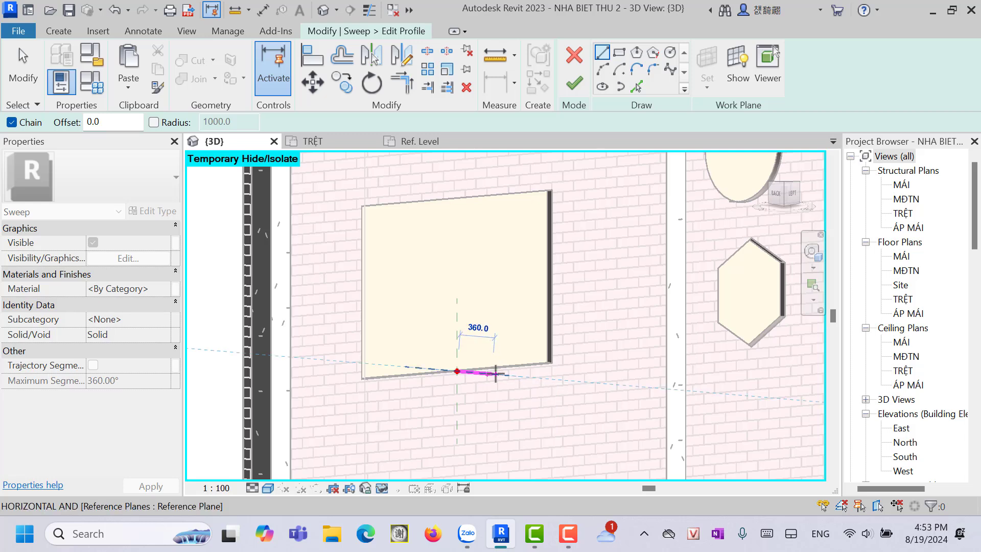
left_click(496, 373)
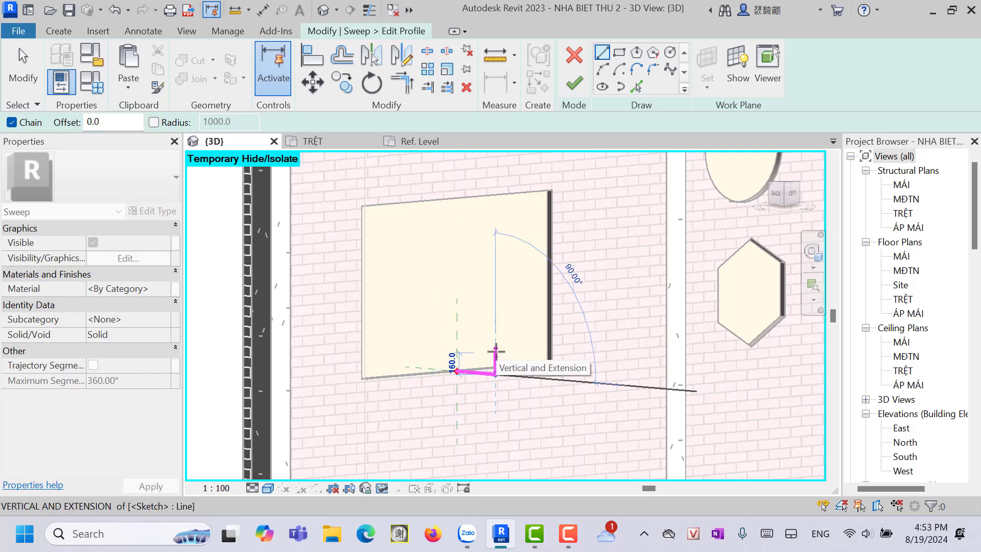
left_click(495, 350)
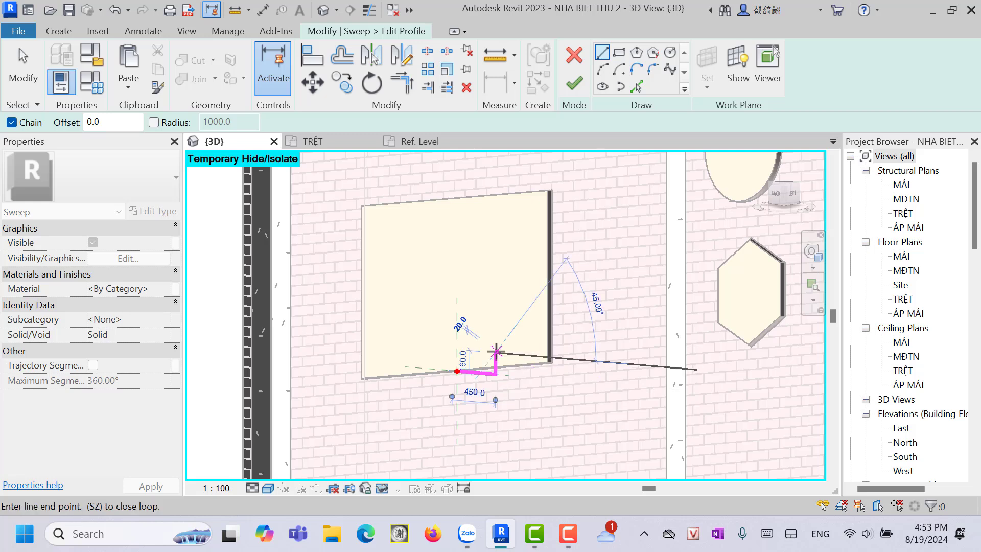
left_click(458, 350)
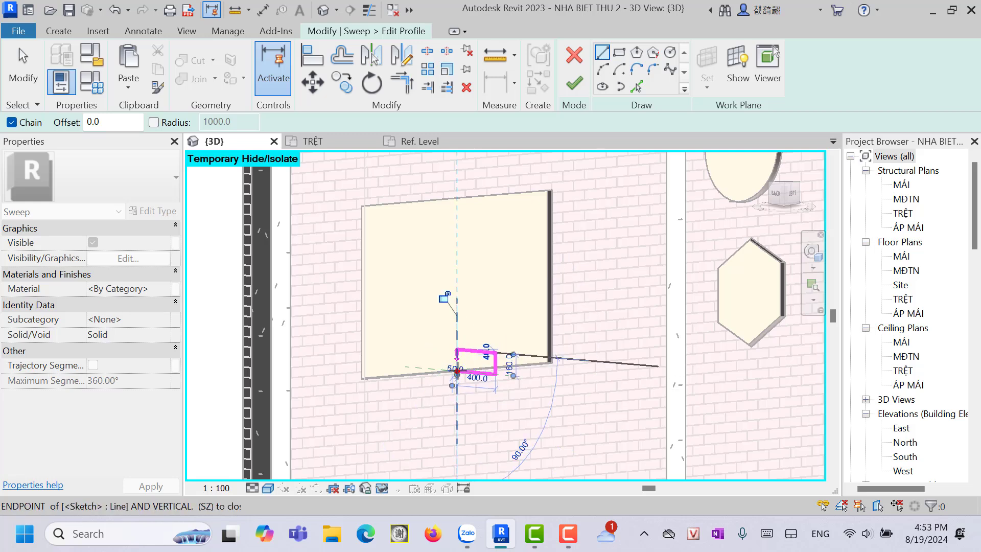
left_click(457, 370)
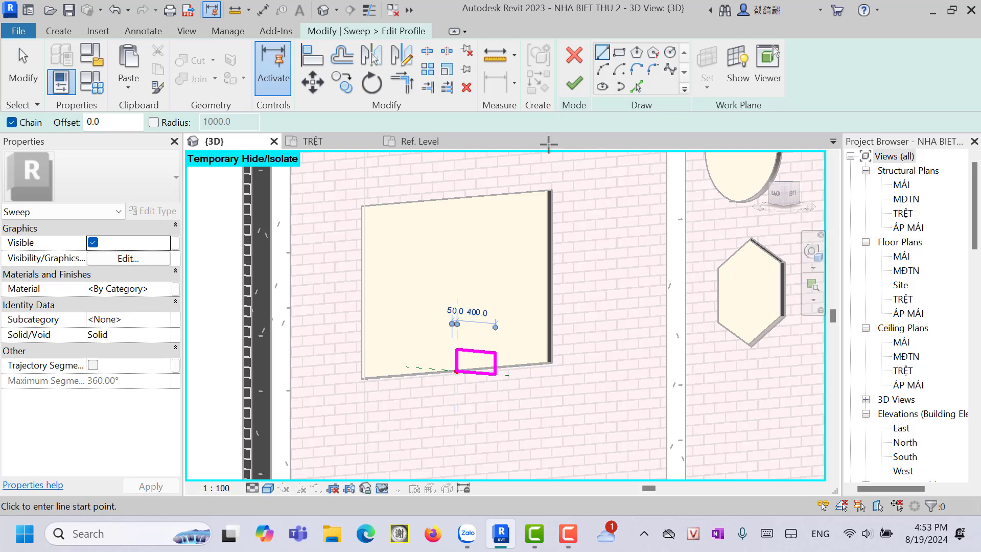
left_click(580, 85)
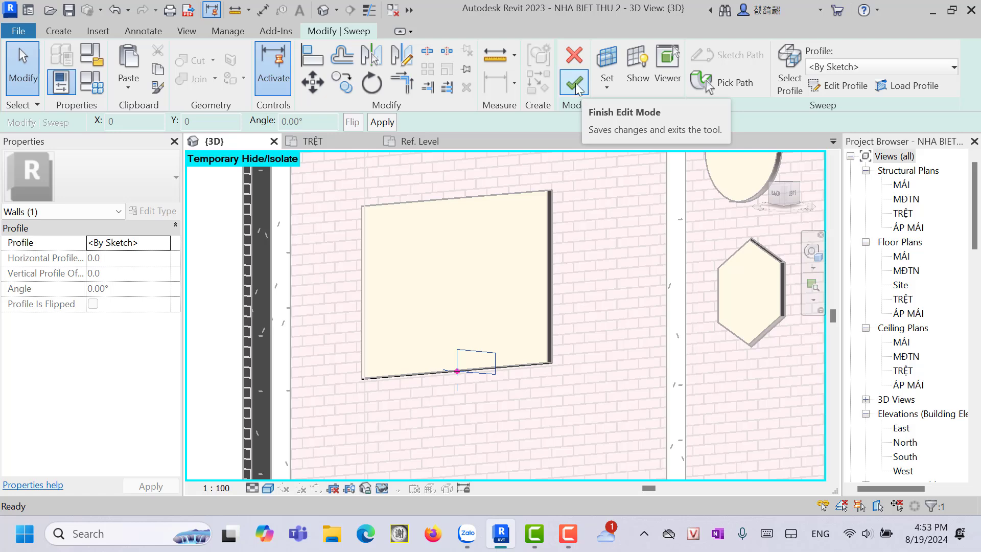
Step: Finish the sill sweep, keep default visibility, and assign it CHI CUA SO DUOI material
left_click(575, 85)
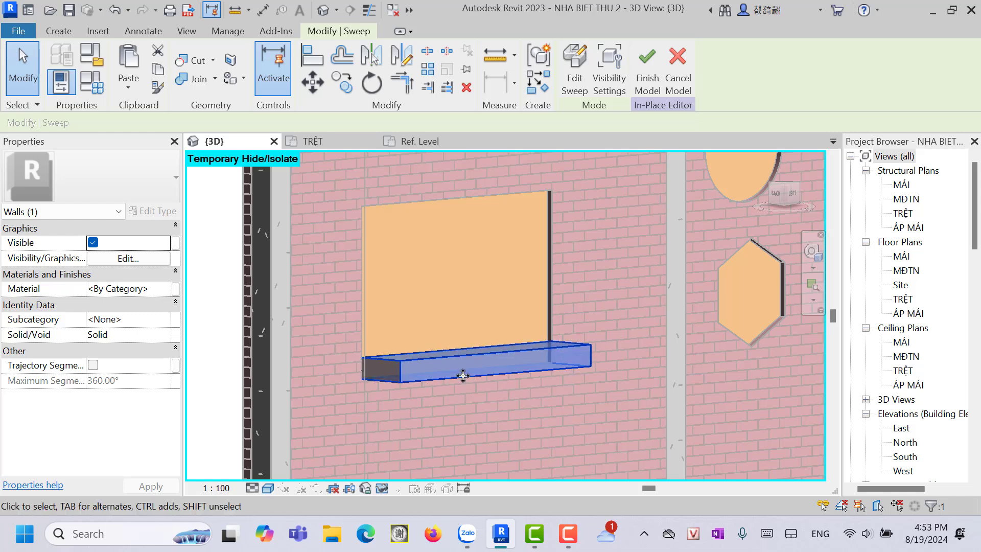
left_click(137, 257)
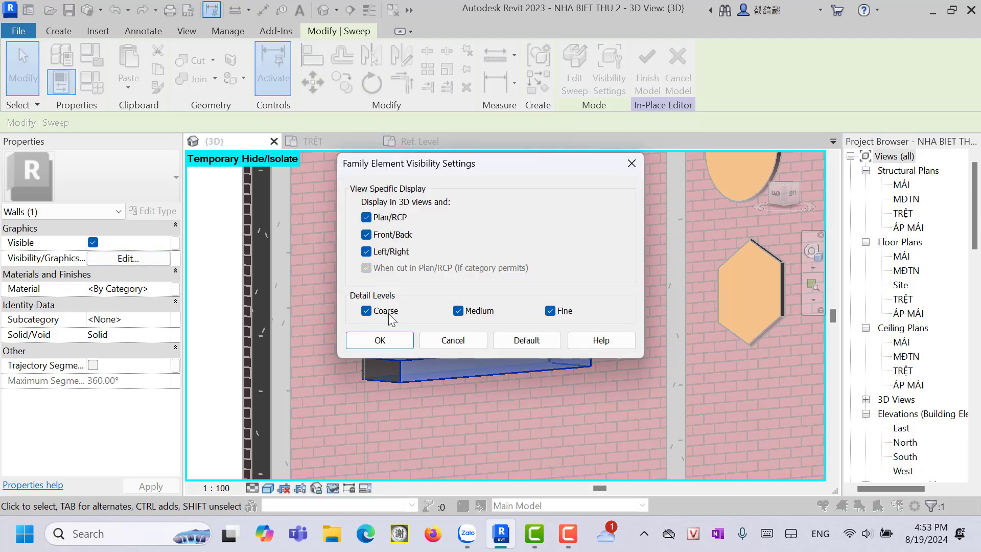
left_click(380, 340)
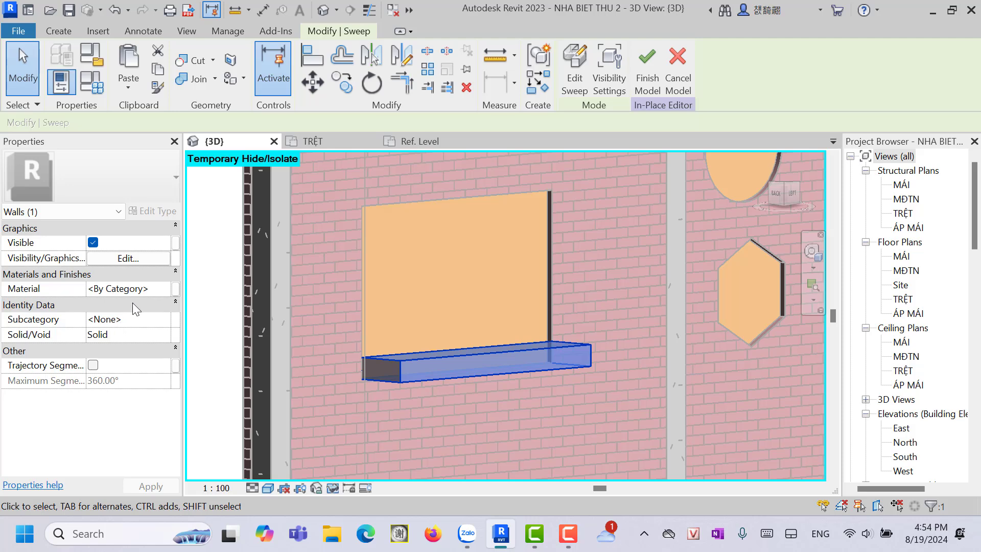
left_click(149, 290)
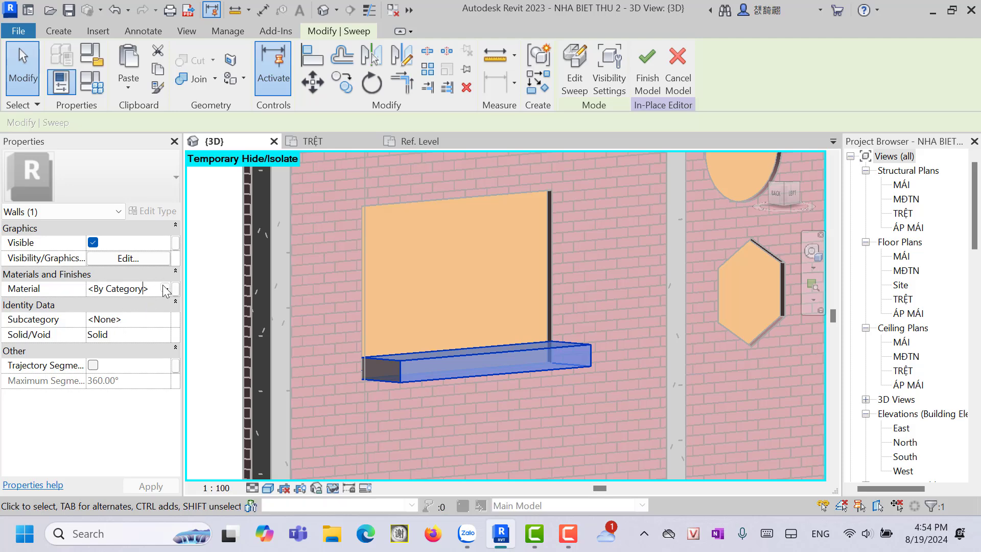
left_click(164, 289)
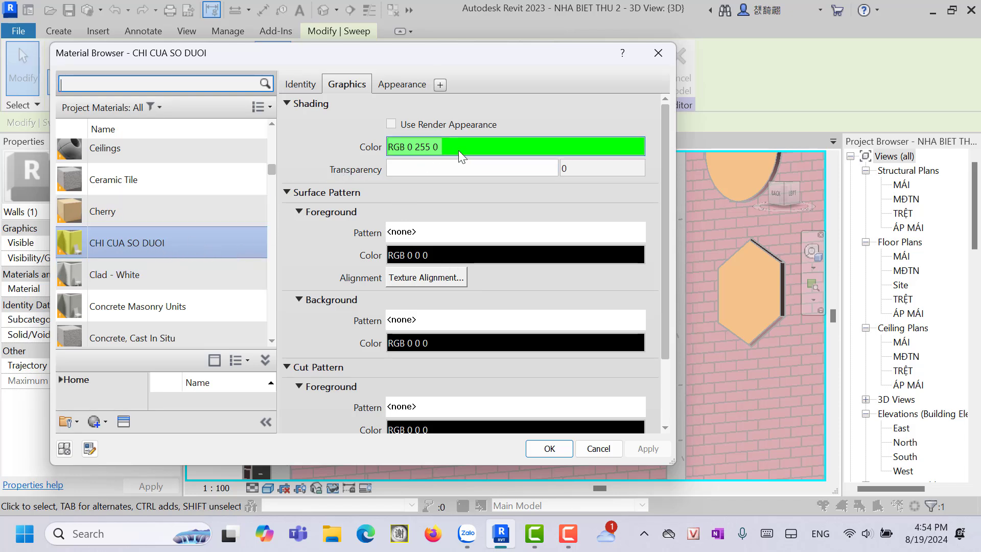
left_click(549, 449)
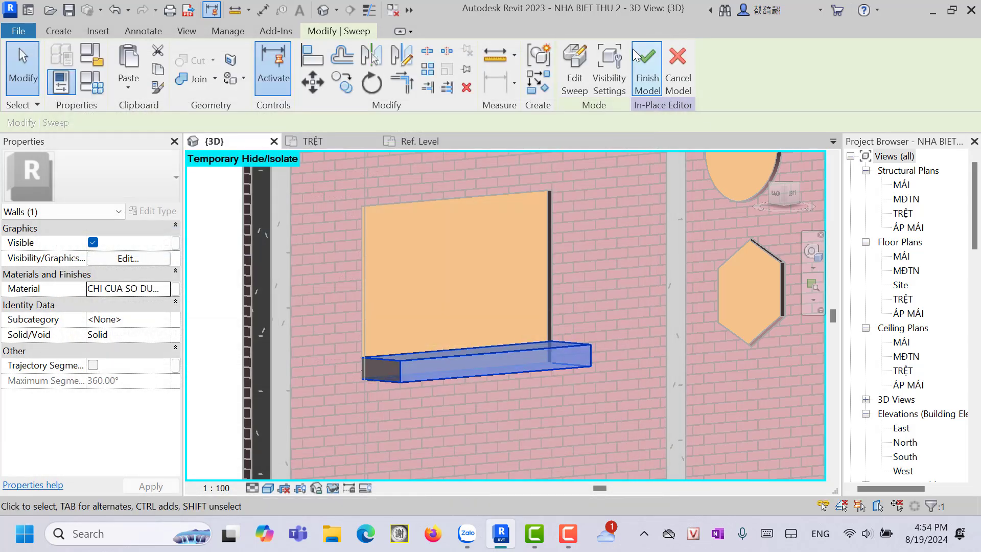
left_click(646, 58)
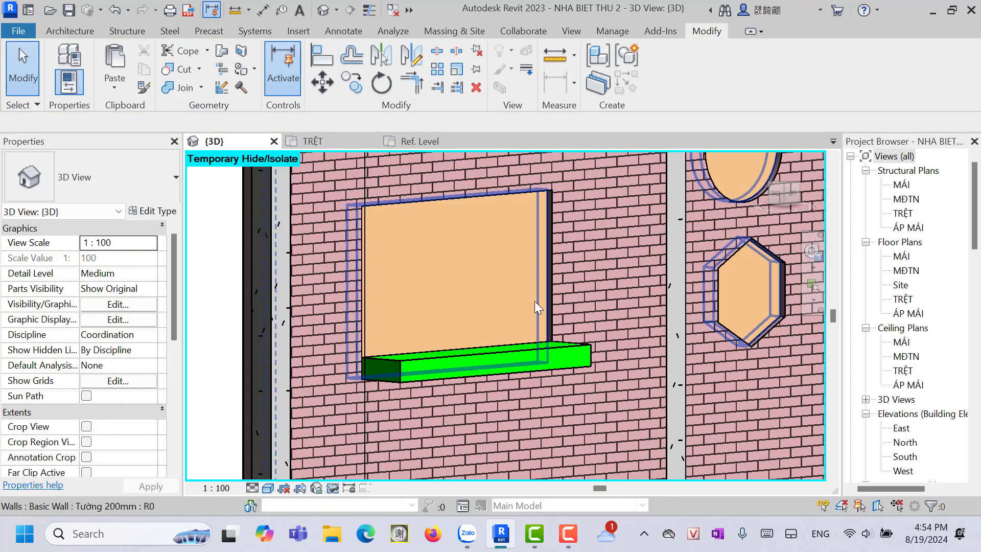
scroll(535, 302, "down", 1)
scroll(468, 330, "down", 2)
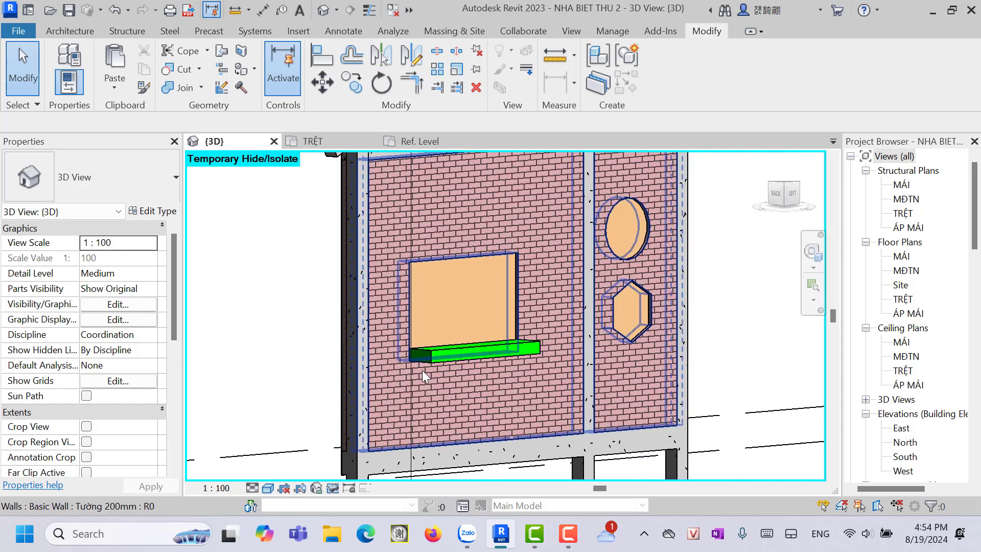
scroll(423, 344, "up", 1)
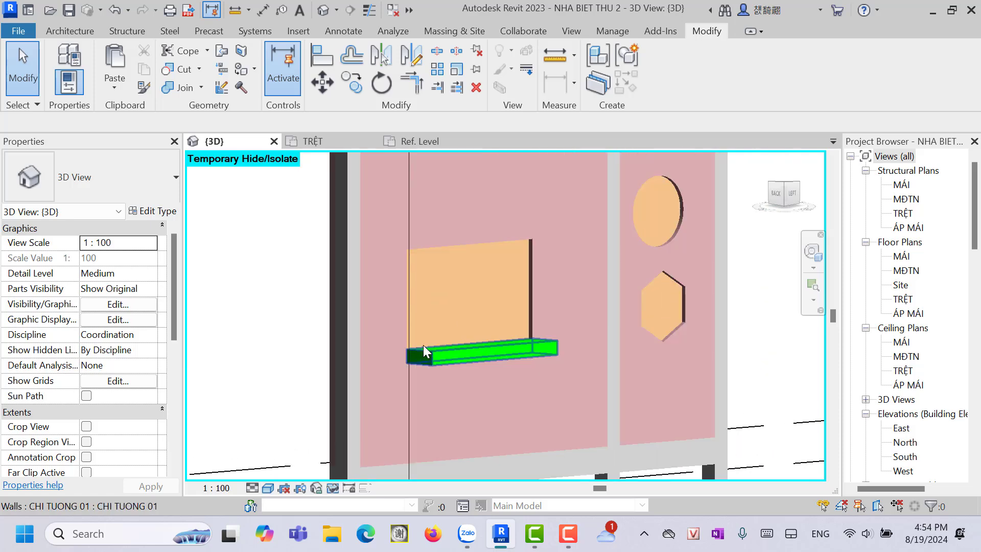
scroll(509, 346, "up", 1)
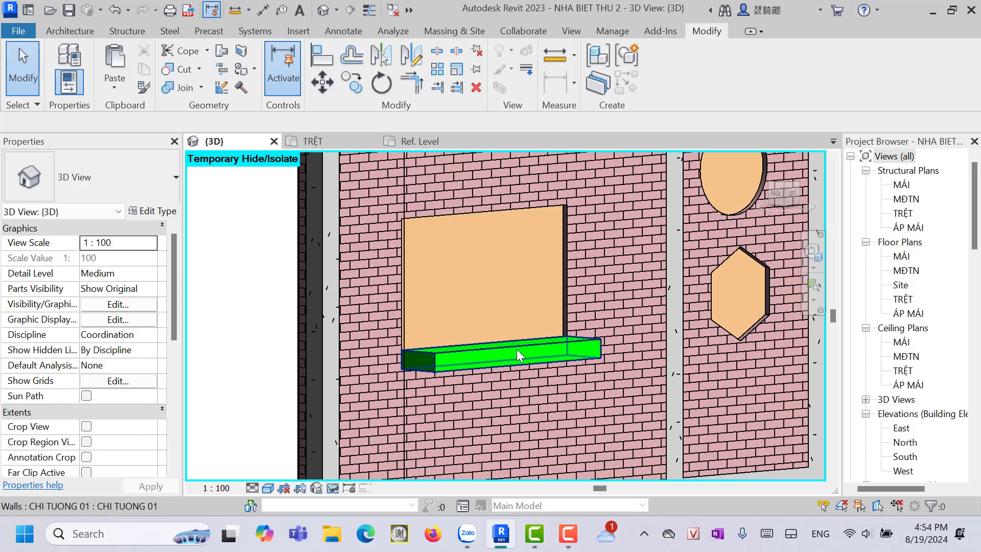
scroll(517, 348, "down", 2)
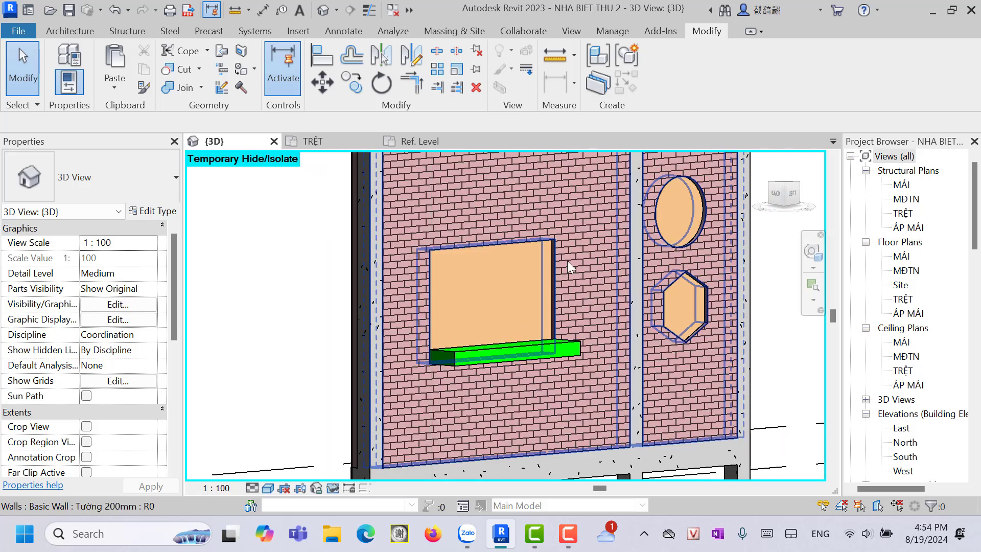
left_click(475, 357)
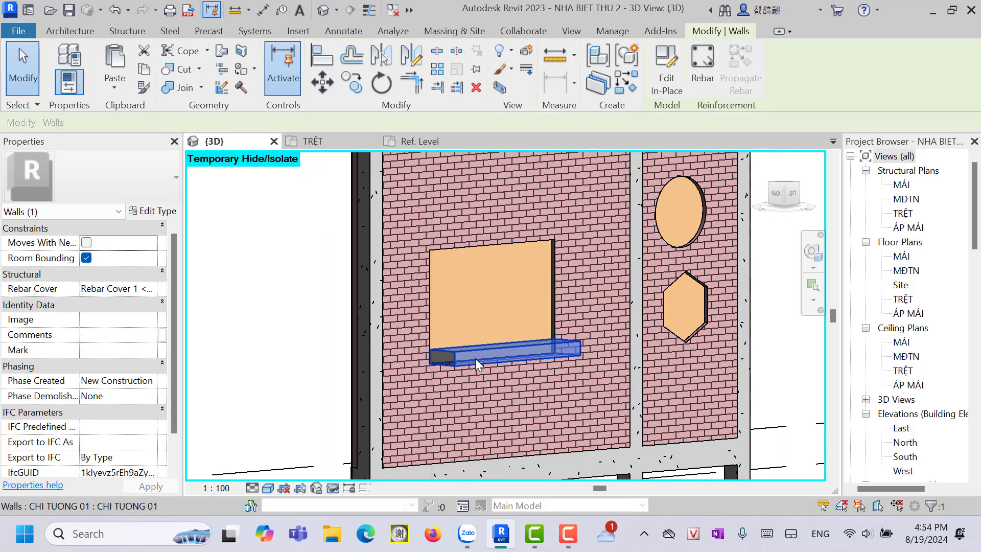
scroll(119, 418, "down", 1)
scroll(119, 438, "up", 1)
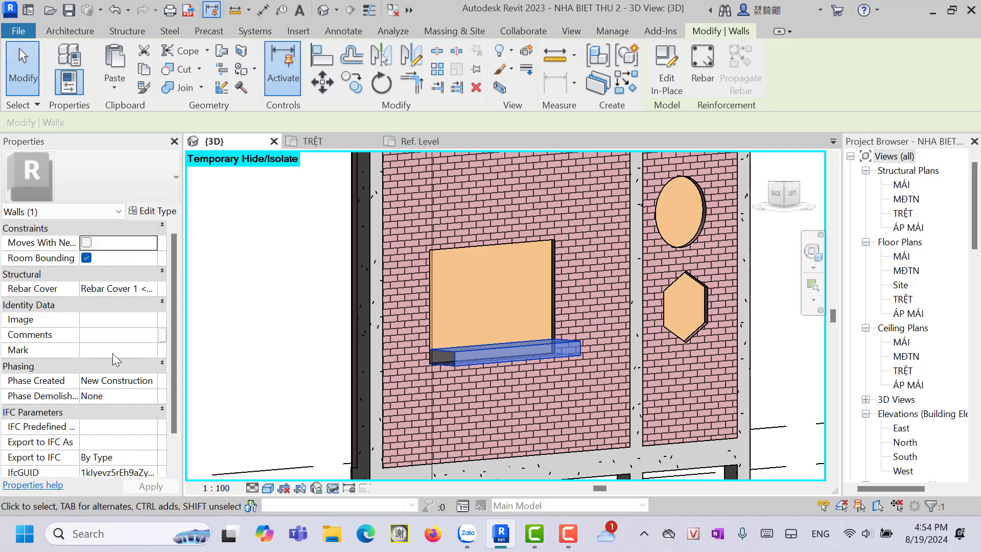
left_click(135, 216)
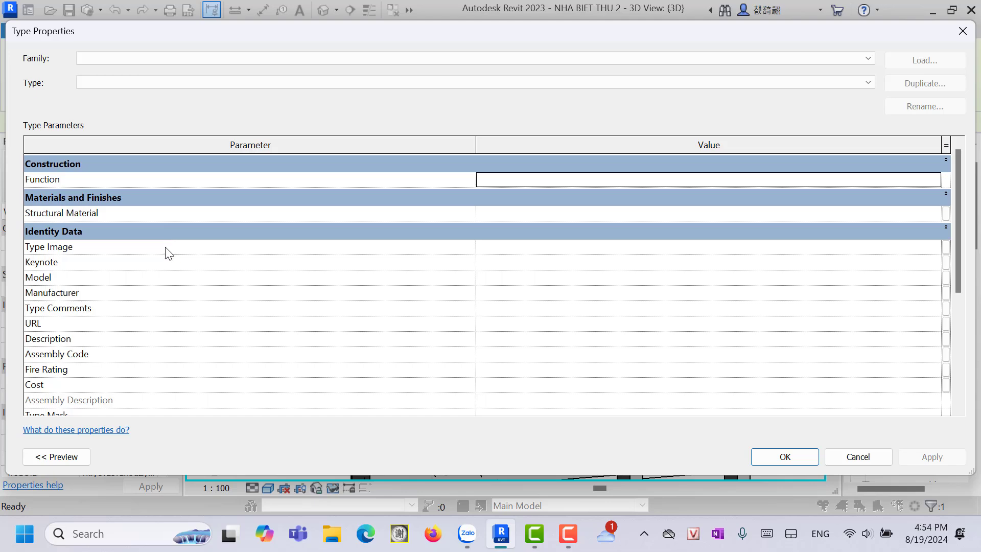
scroll(255, 368, "down", 2)
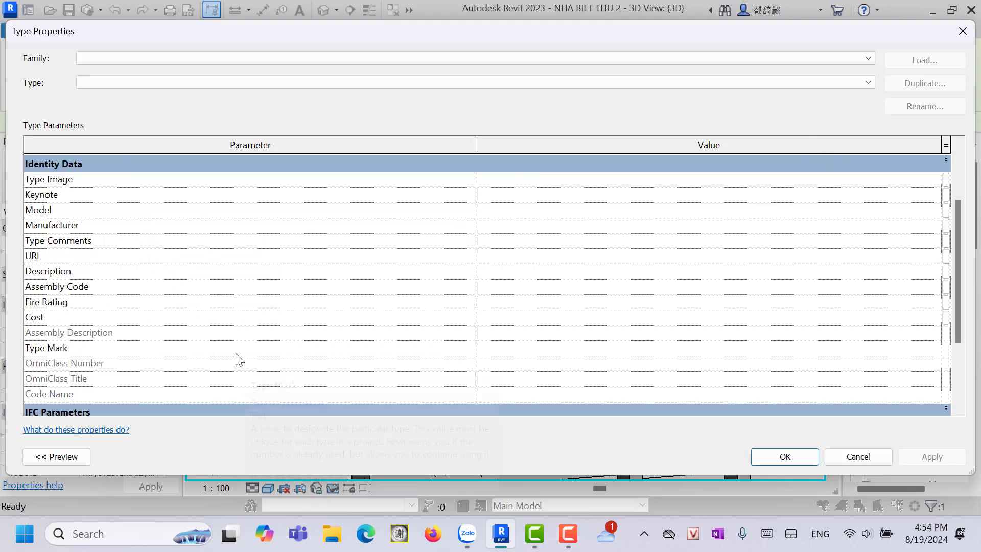
scroll(236, 357, "down", 3)
scroll(252, 365, "up", 3)
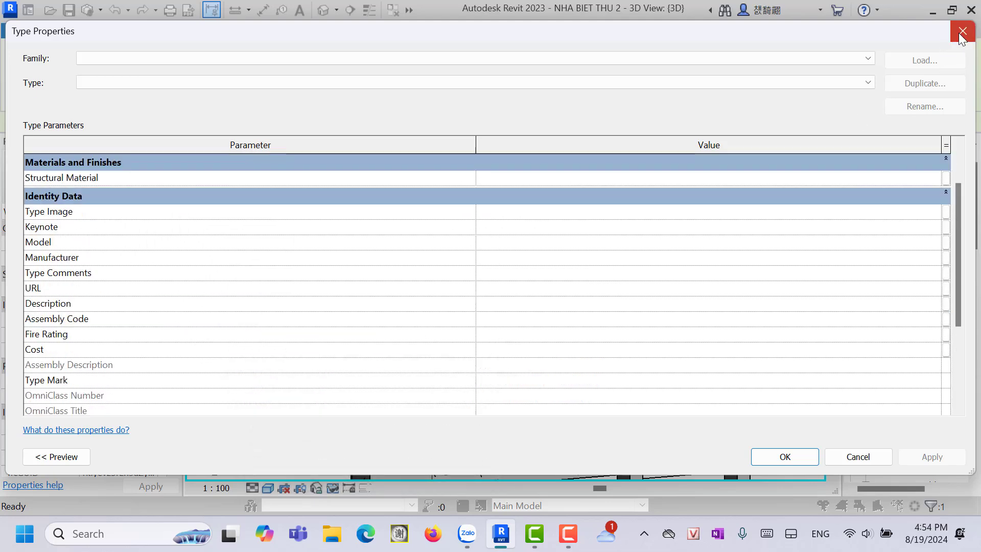
left_click(961, 35)
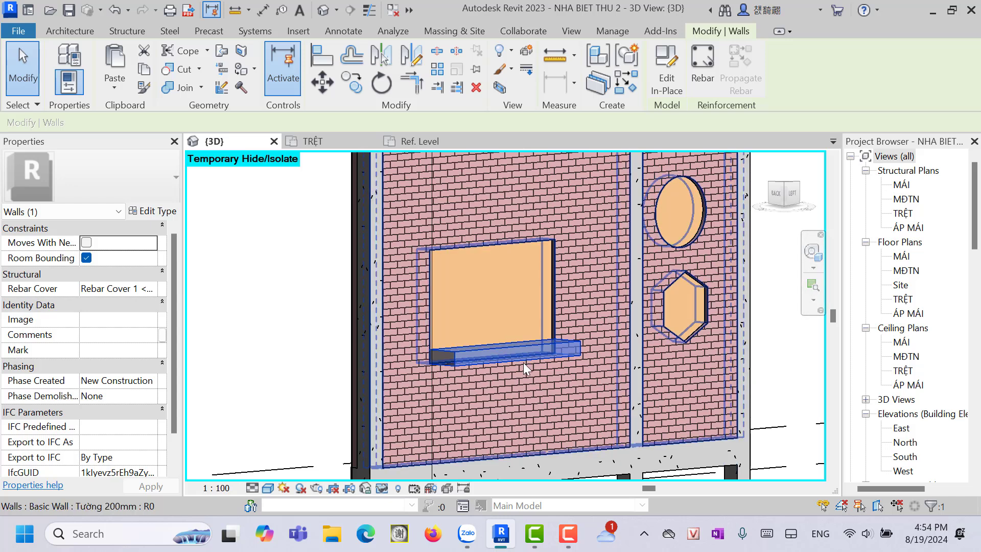
scroll(138, 401, "down", 1)
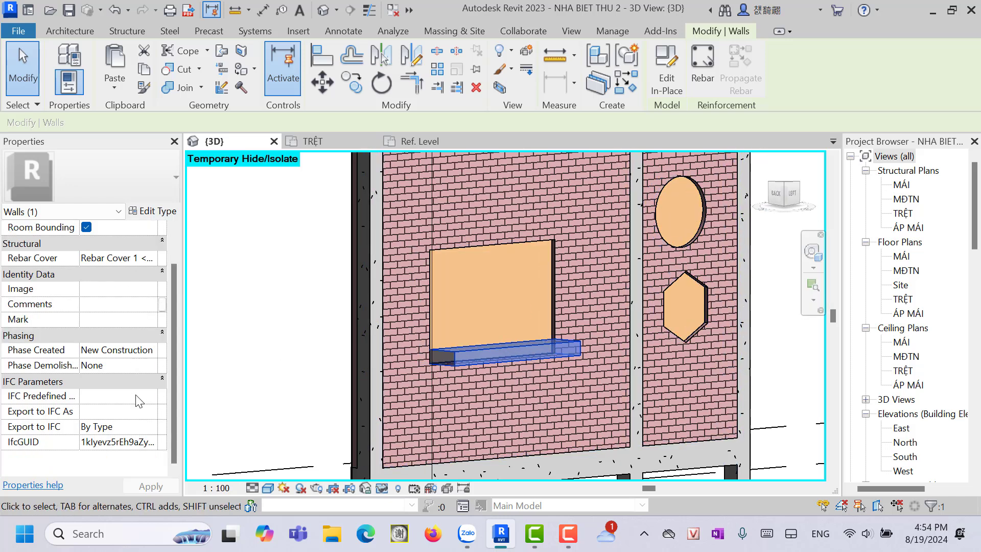
scroll(129, 416, "up", 1)
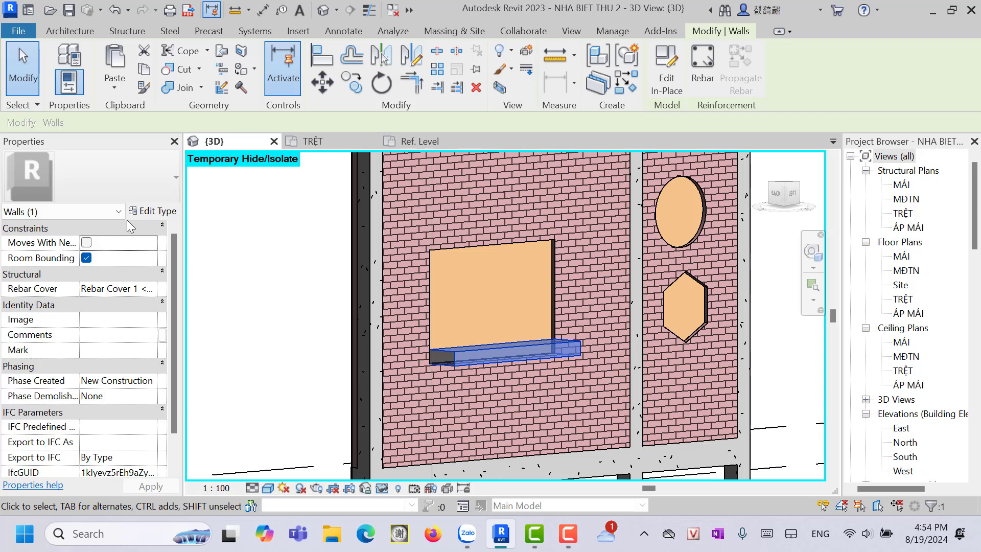
left_click(152, 211)
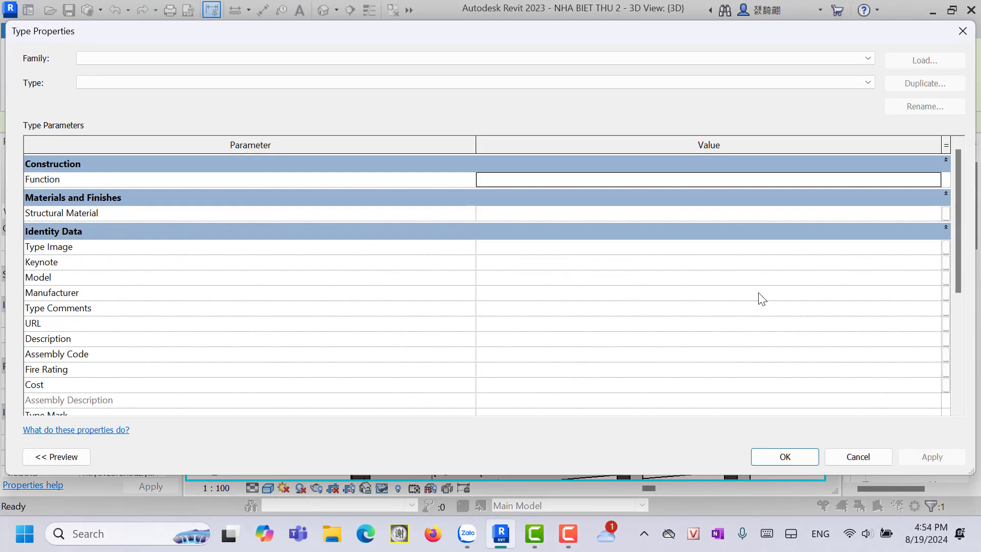
left_click(785, 456)
scroll(689, 342, "down", 2)
scroll(688, 342, "up", 1)
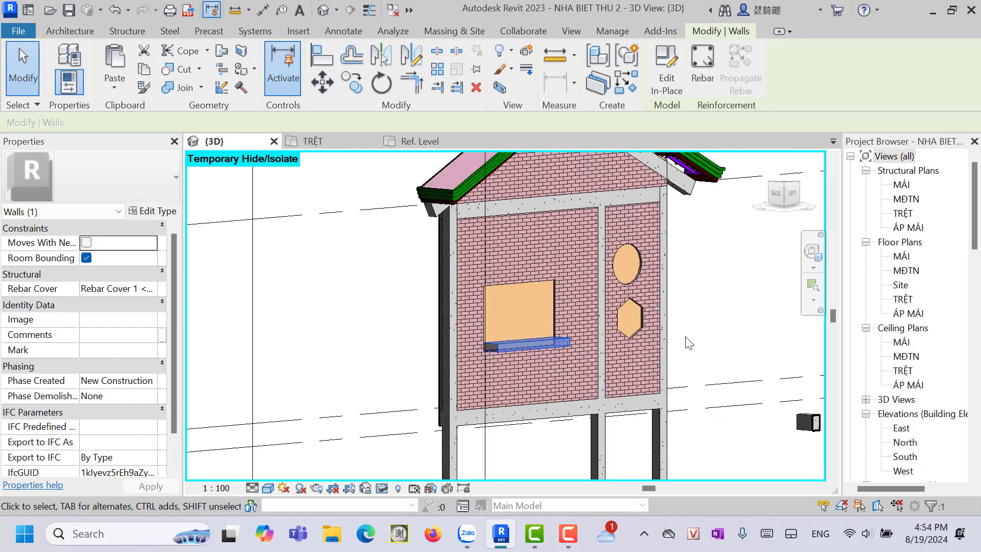
left_click(729, 327)
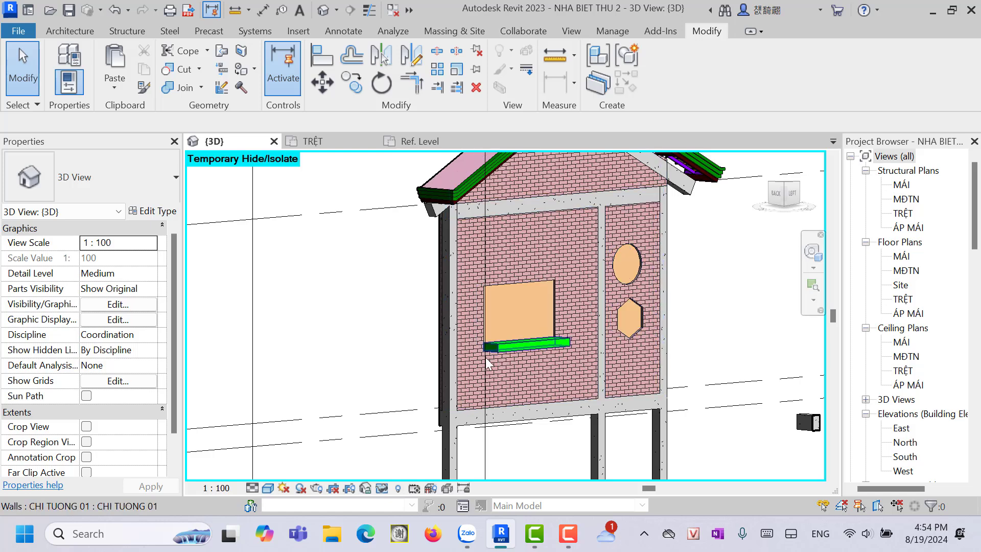
scroll(478, 299, "up", 2)
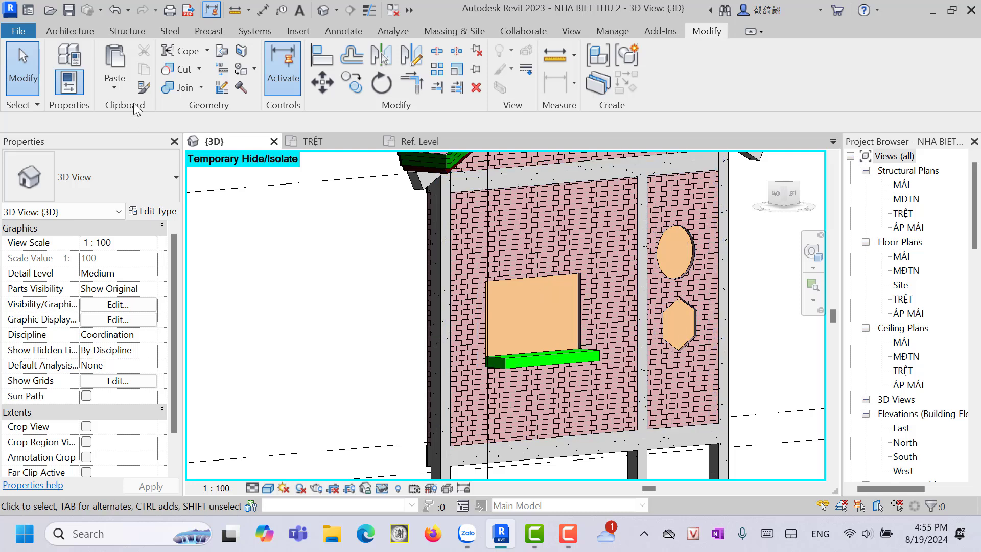
Step: Start a new Model In-Place component from the Architecture tab
left_click(75, 30)
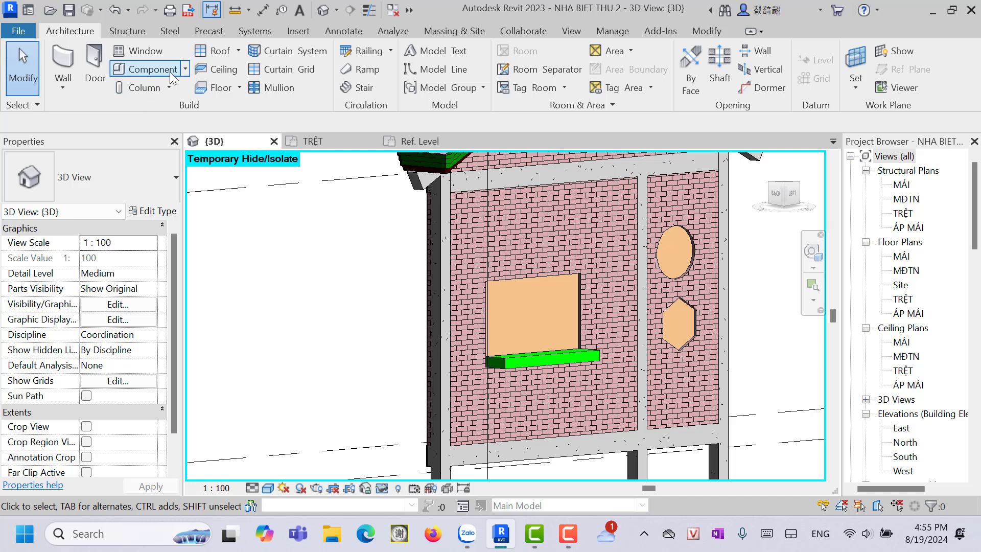
left_click(185, 70)
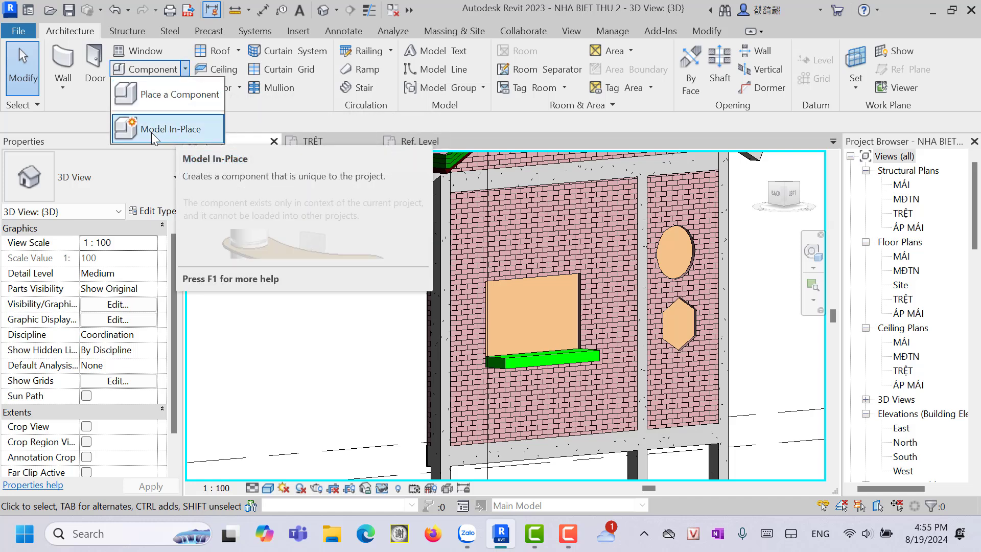
mouse_move(169, 128)
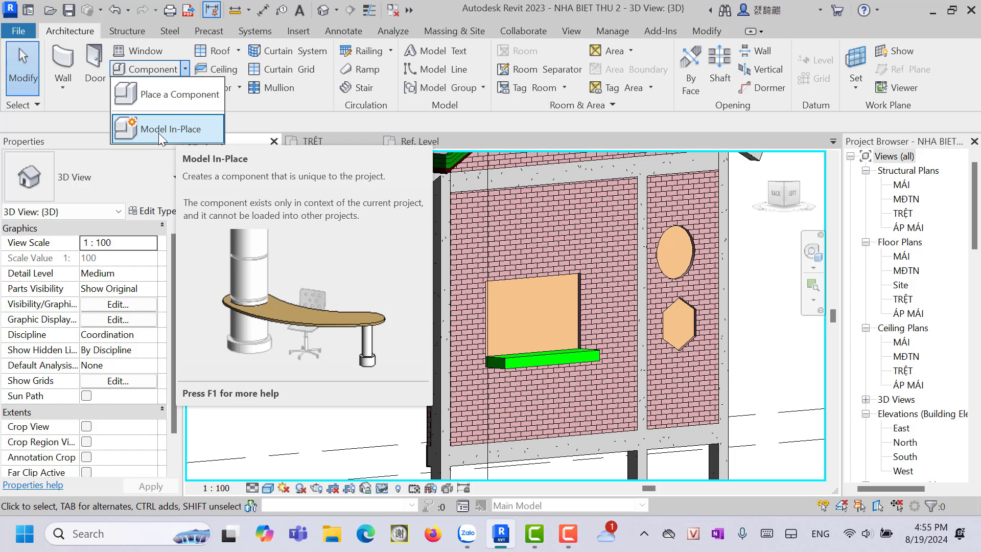
left_click(158, 130)
scroll(715, 287, "down", 3)
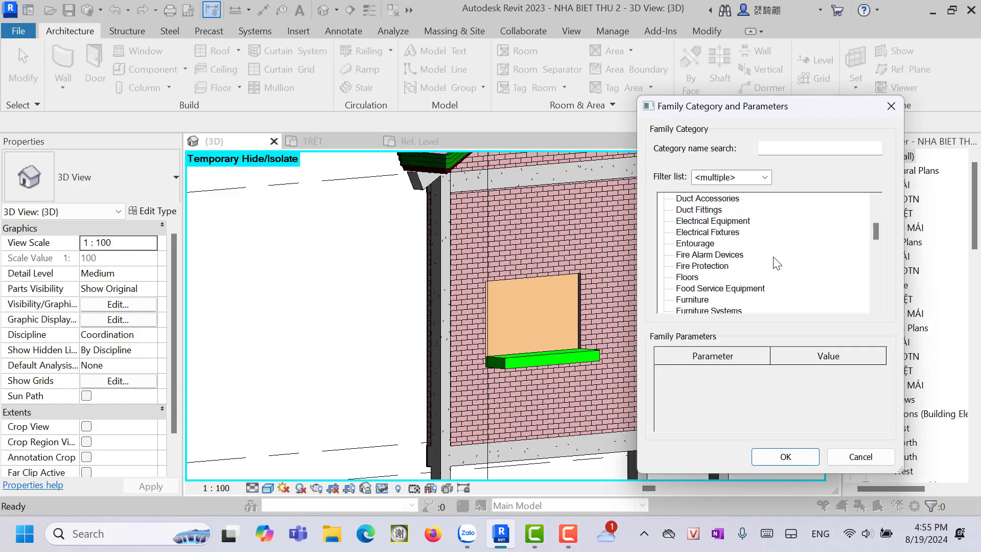
scroll(712, 262, "down", 3)
scroll(729, 280, "down", 2)
scroll(801, 276, "down", 3)
scroll(801, 276, "down", 2)
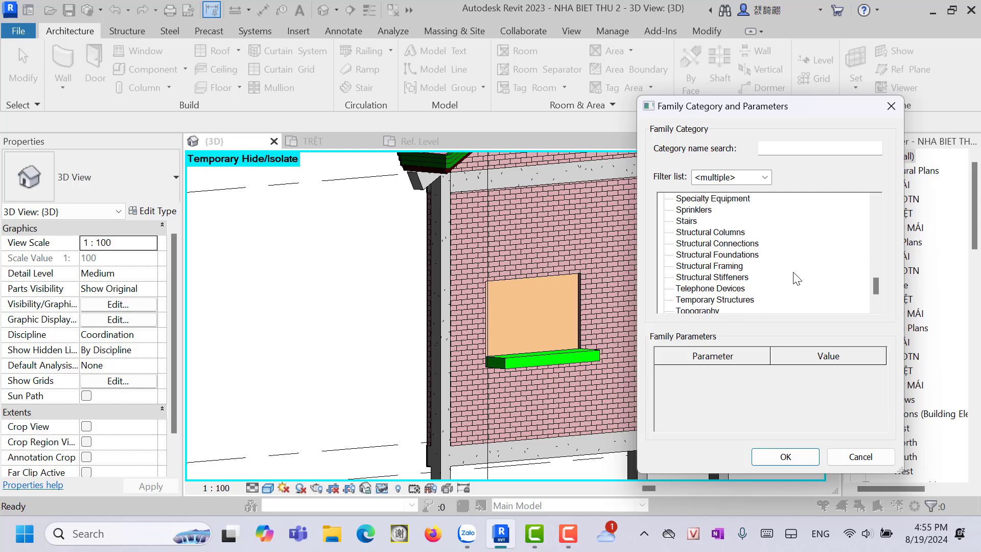
scroll(795, 278, "down", 2)
Step: Choose the Walls category and name the component CHI TREN 02
left_click(685, 278)
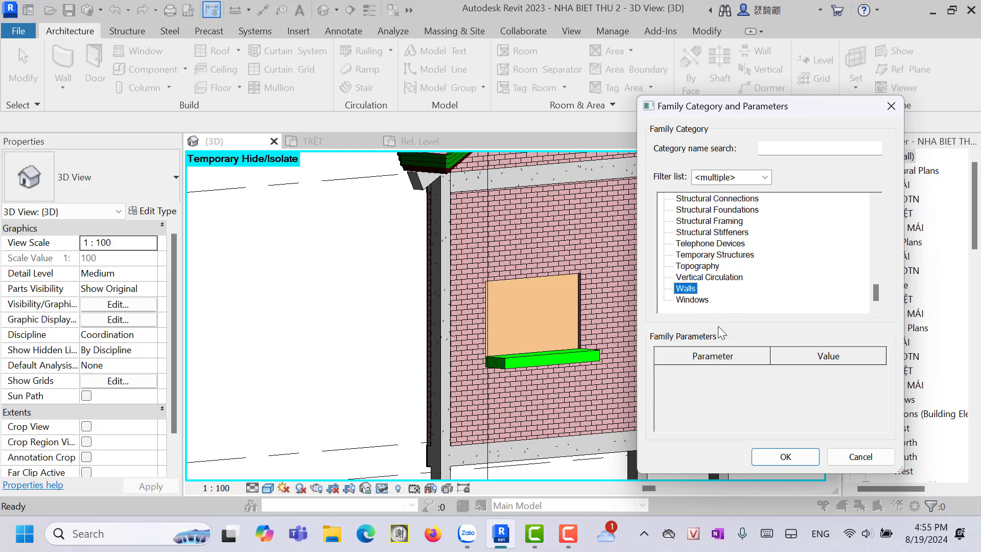
left_click(789, 460)
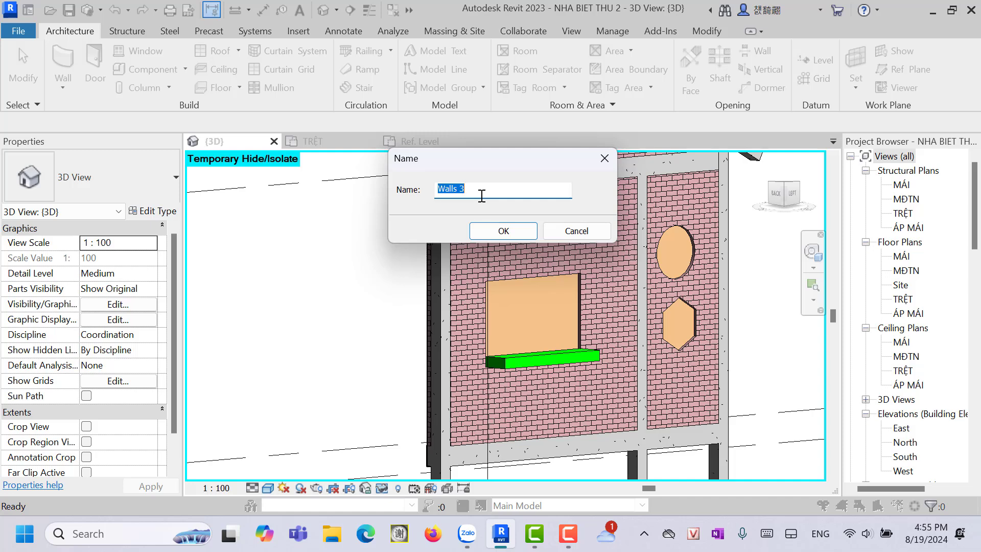
type("CHI TR")
type("EN 0")
type("2")
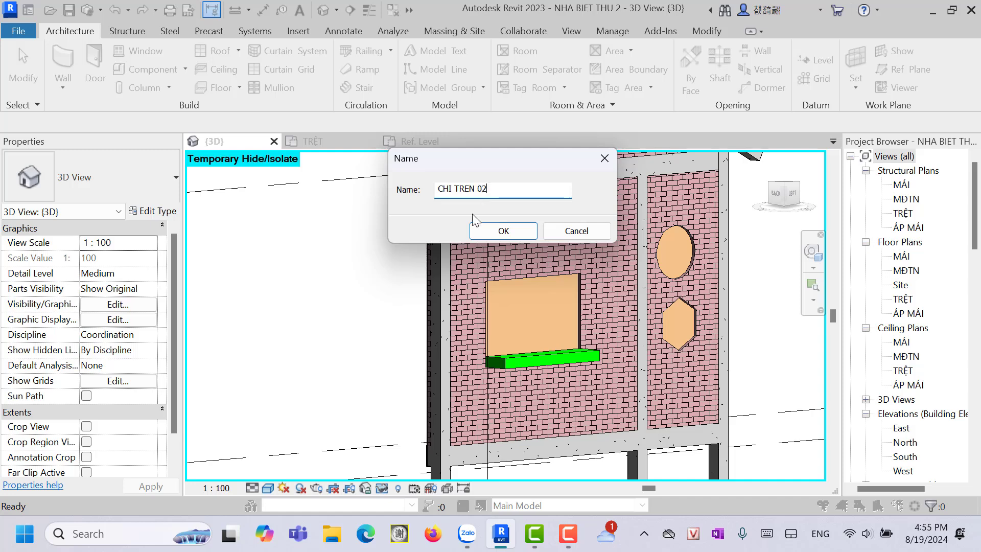
left_click(495, 232)
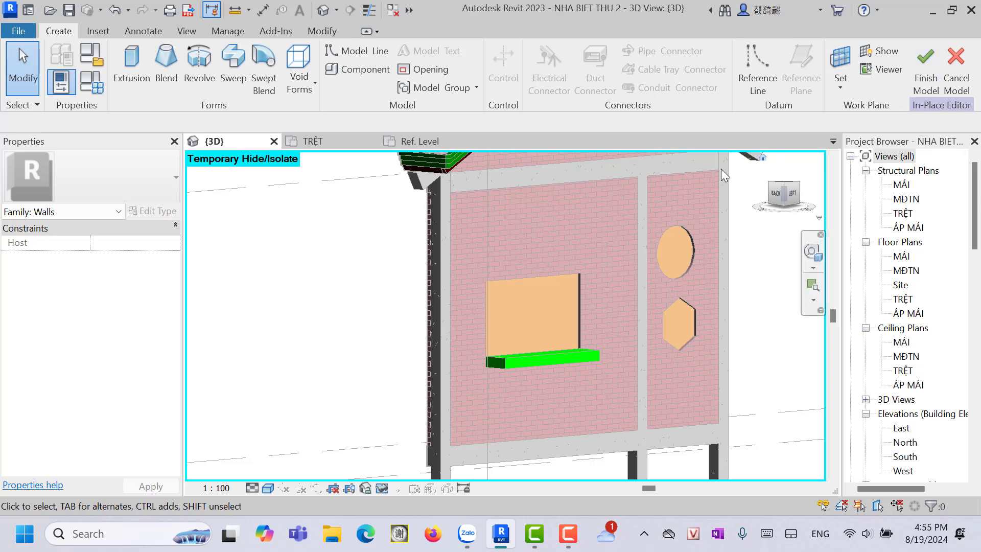
Step: Start a sweep with its path picked along the window opening's top edge
left_click(234, 55)
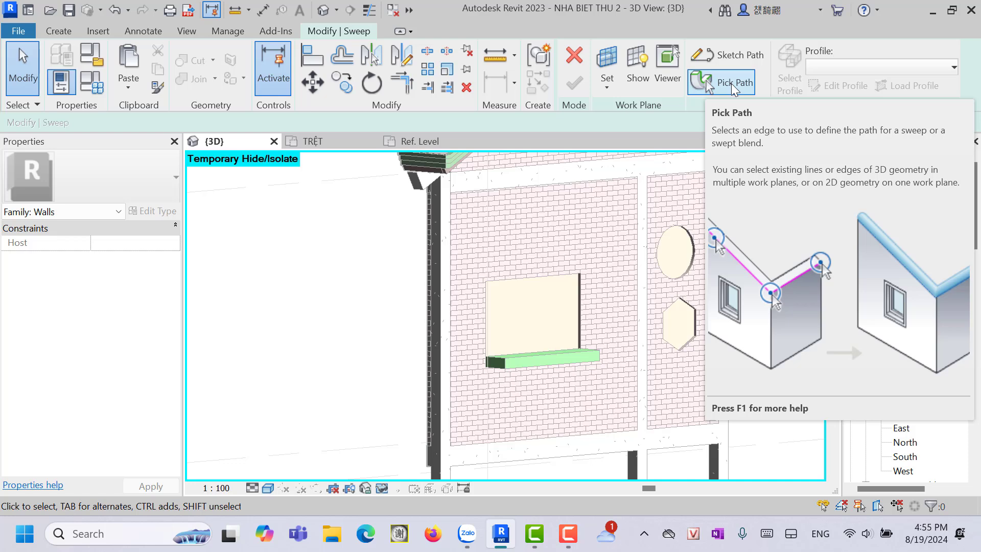
left_click(731, 84)
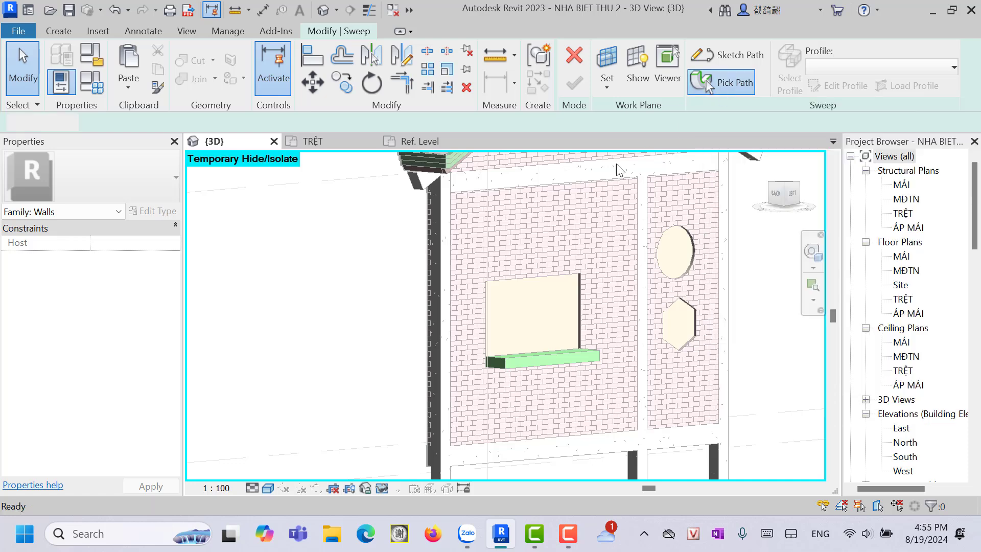
left_click(546, 275)
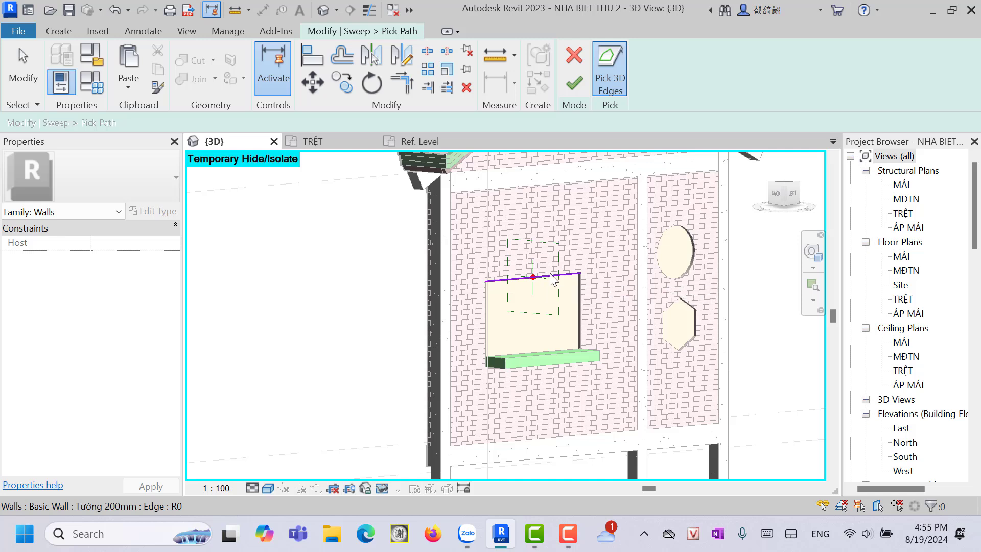
left_click(574, 85)
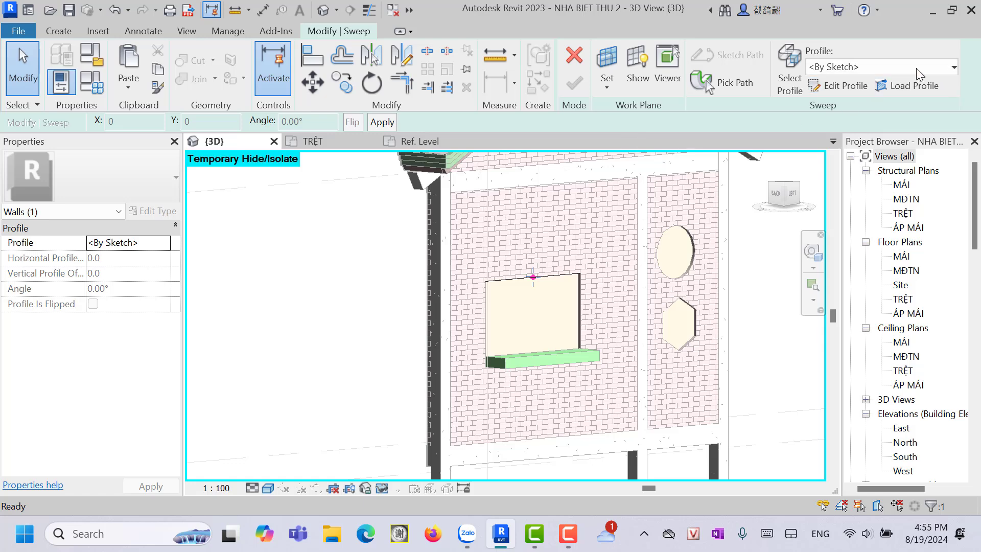
Step: Use the CHI CUA SO 200 profile and finish the sweep
left_click(953, 67)
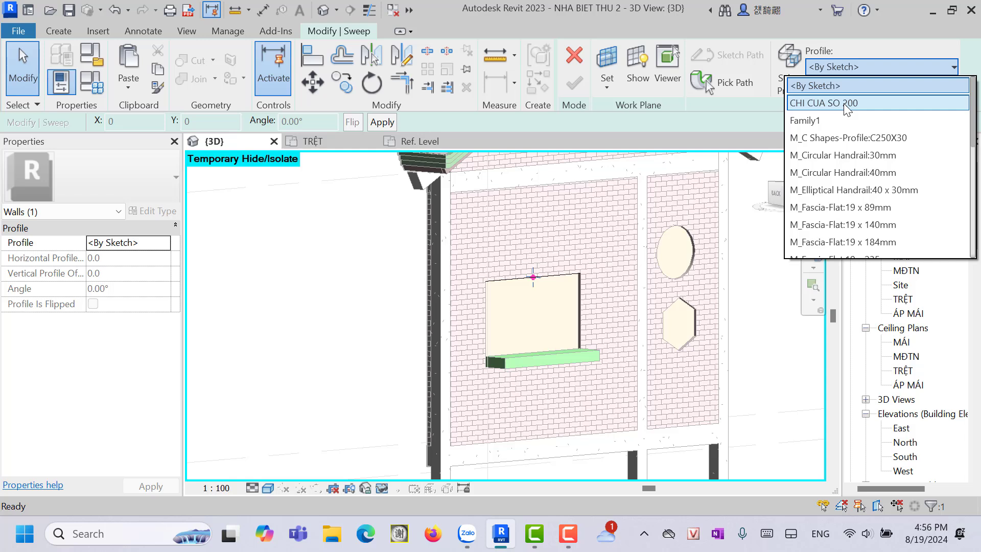
left_click(844, 103)
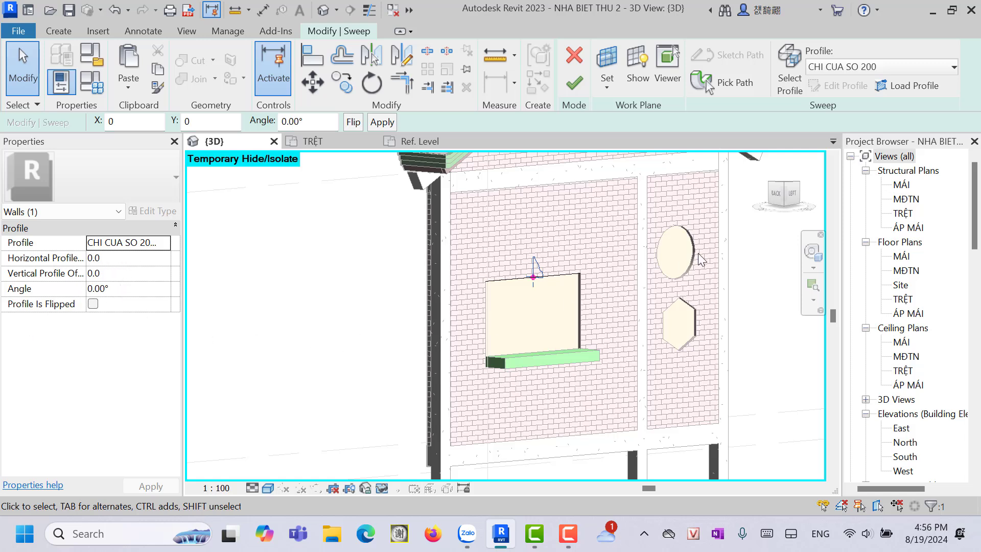
left_click(576, 90)
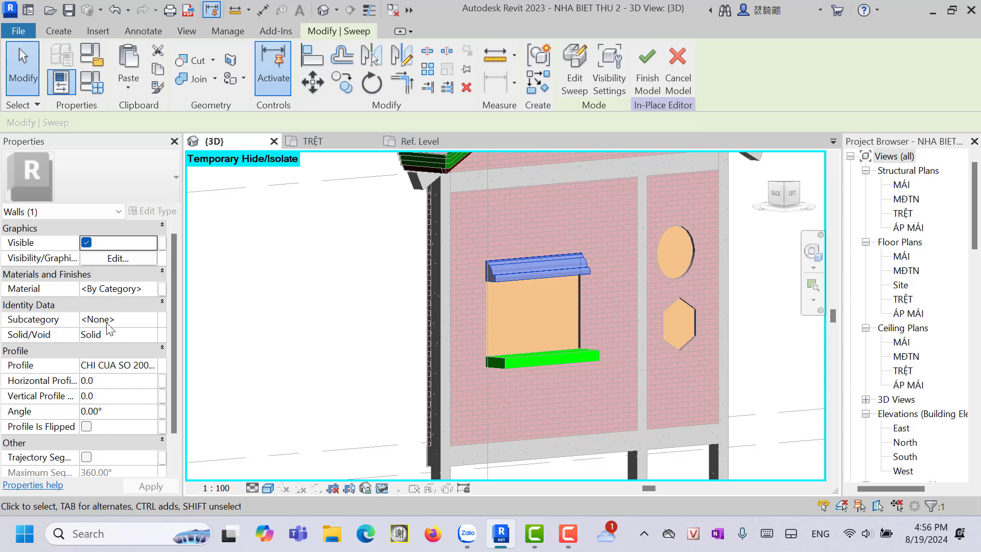
Step: Duplicate the Default material in the hood's Material Browser
left_click(150, 291)
left_click(152, 289)
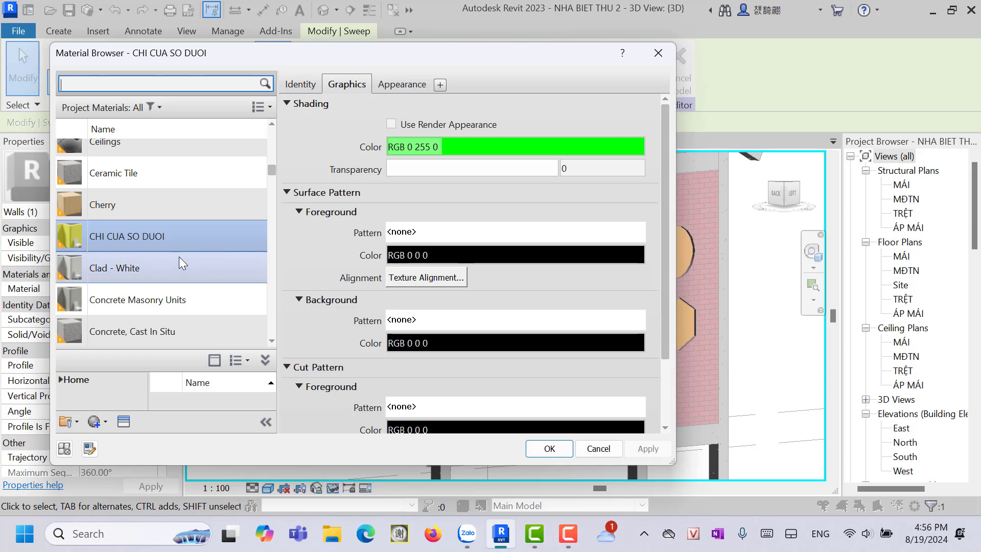
scroll(178, 259, "up", 5)
scroll(179, 262, "up", 3)
scroll(180, 263, "down", 4)
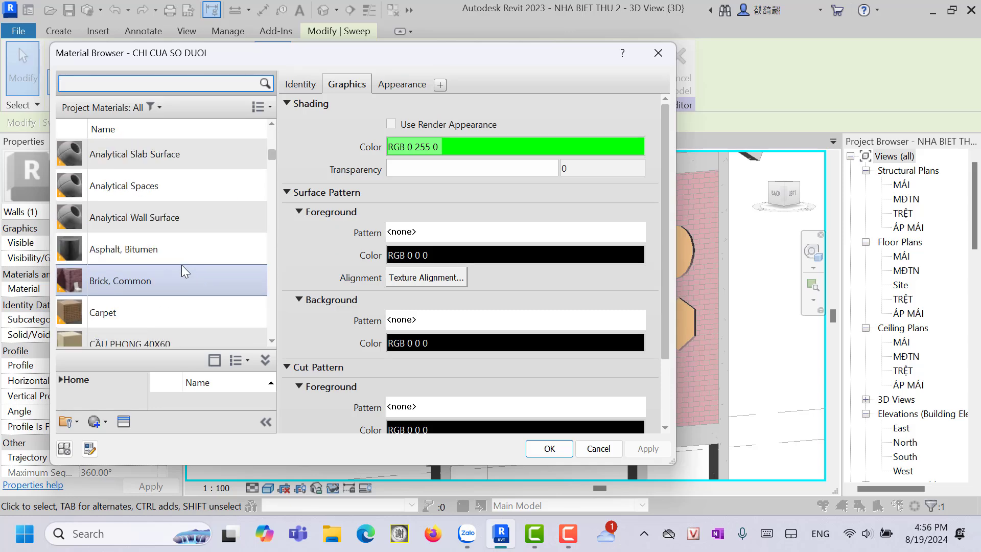
scroll(183, 269, "down", 4)
scroll(183, 271, "up", 5)
scroll(183, 271, "down", 5)
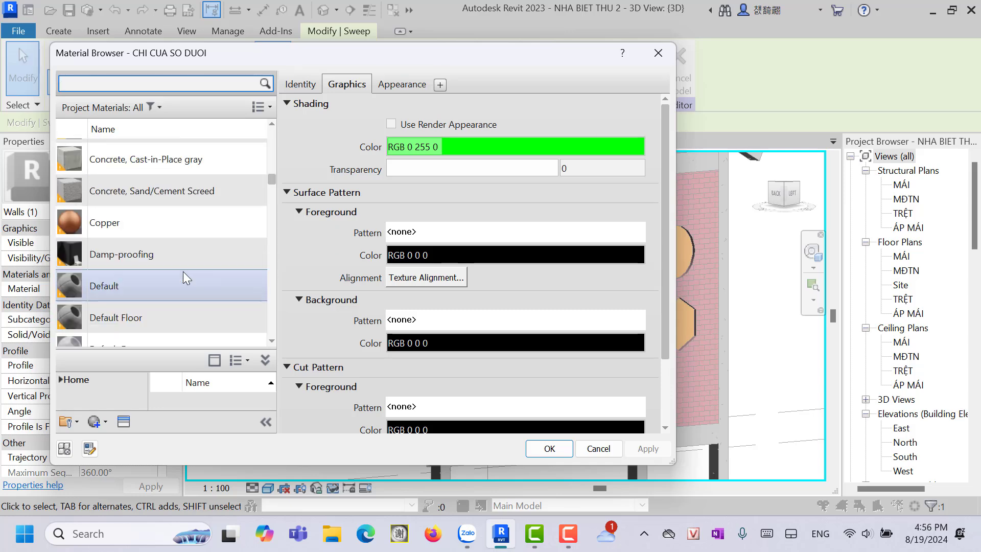
scroll(182, 271, "up", 1)
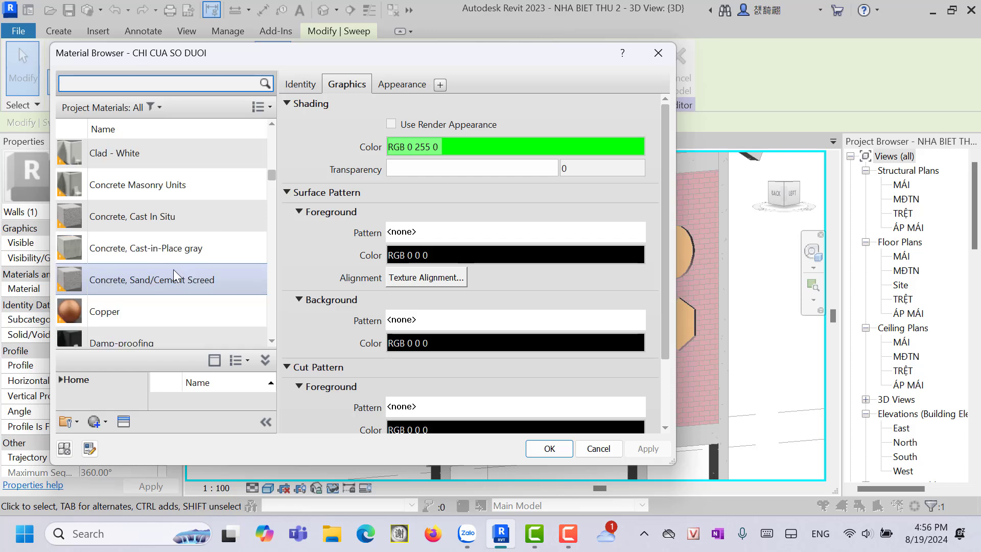
scroll(173, 269, "down", 3)
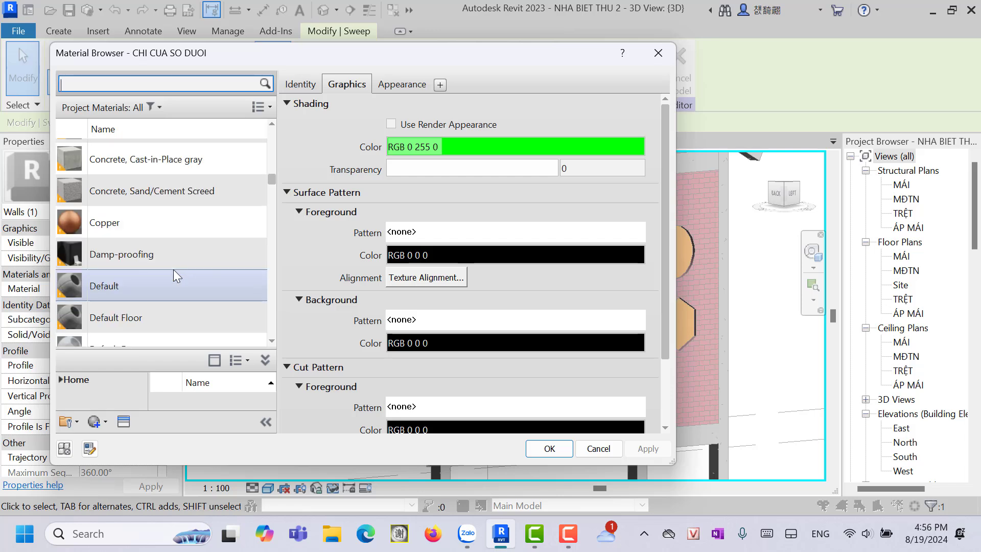
right_click(124, 284)
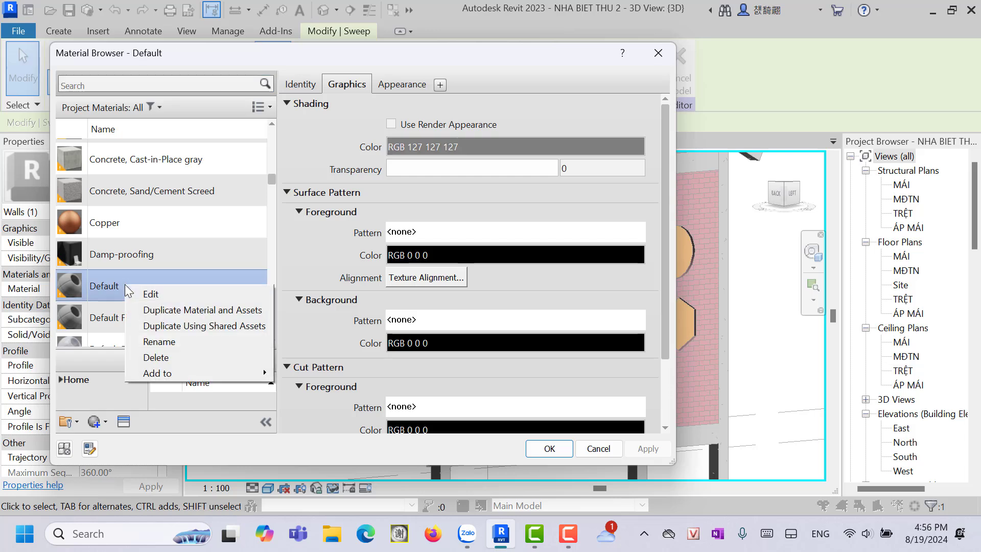
left_click(152, 311)
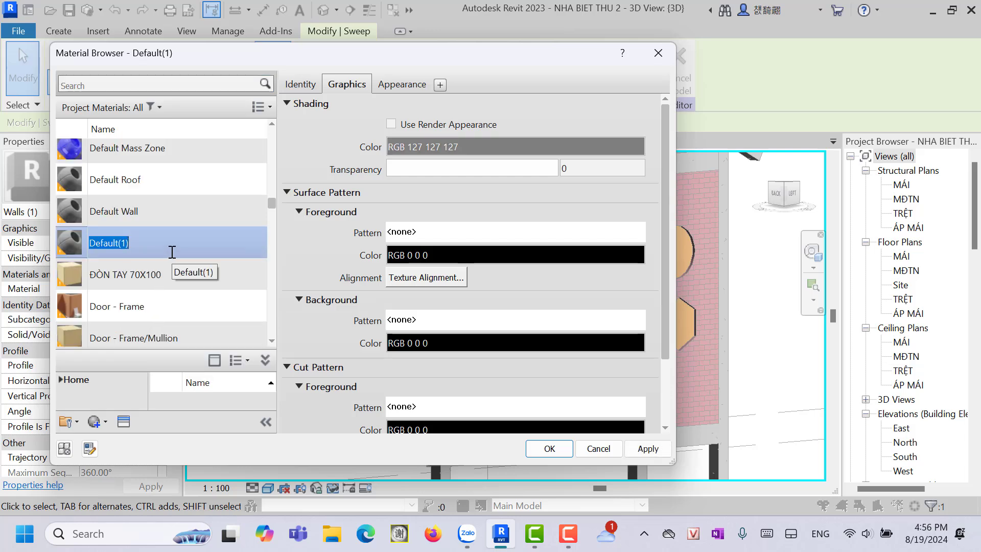
Step: Name the new material CHI TREN 02 with cyan shading, apply it, and finish the model
type("CHI TR")
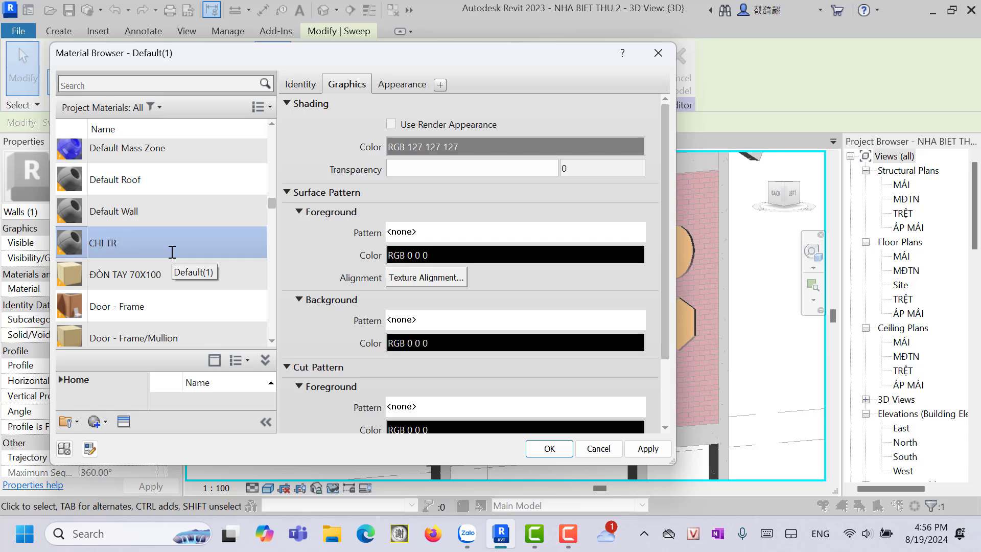
type("02")
left_click(506, 149)
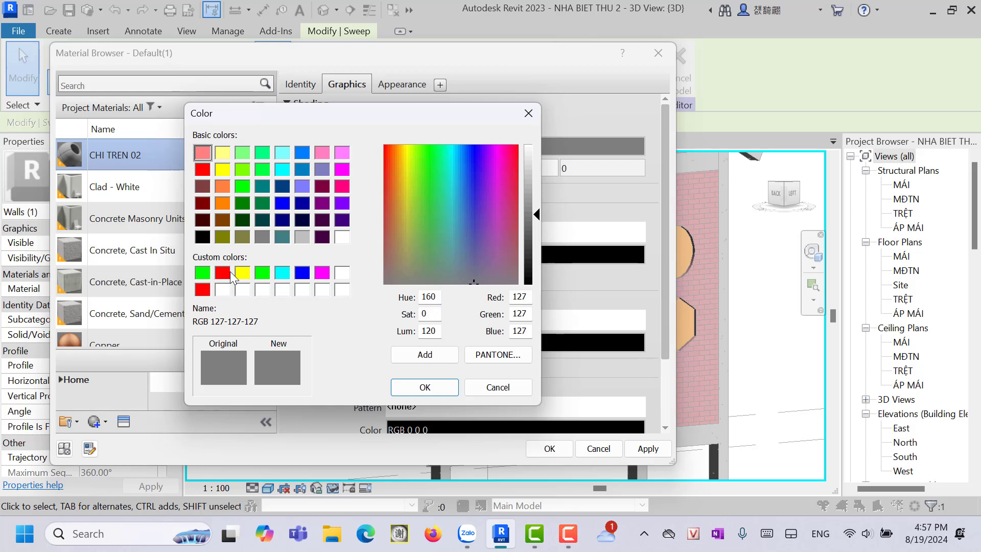
left_click(282, 272)
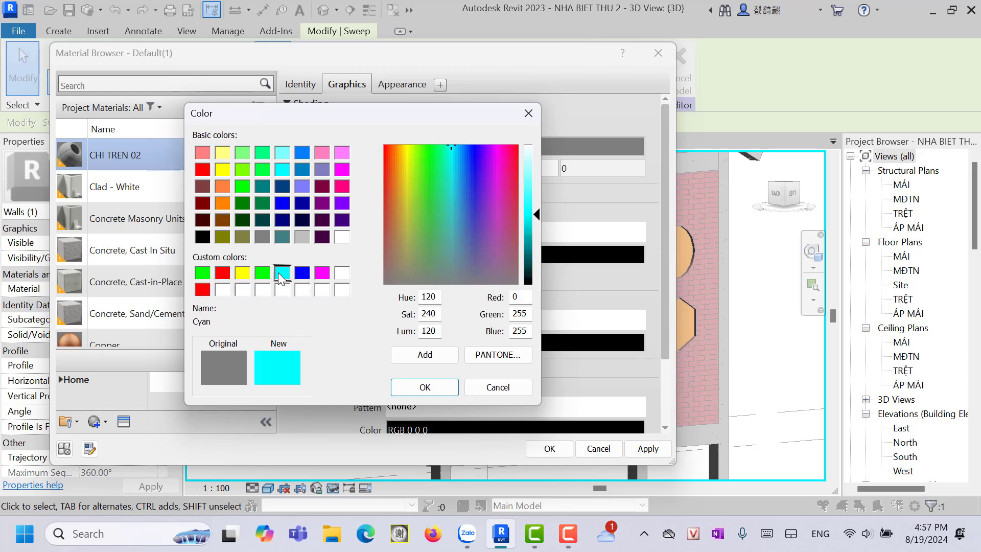
left_click(436, 389)
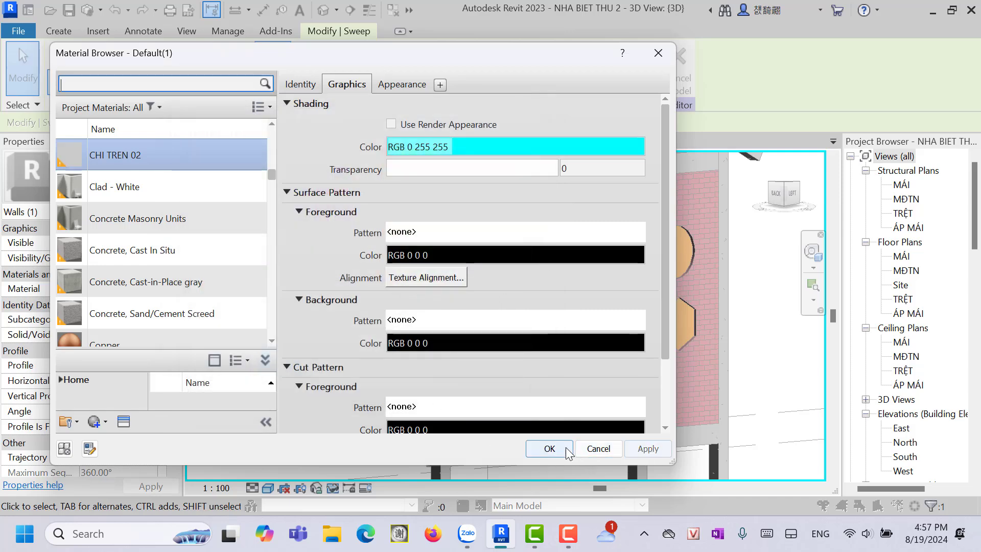
left_click(565, 447)
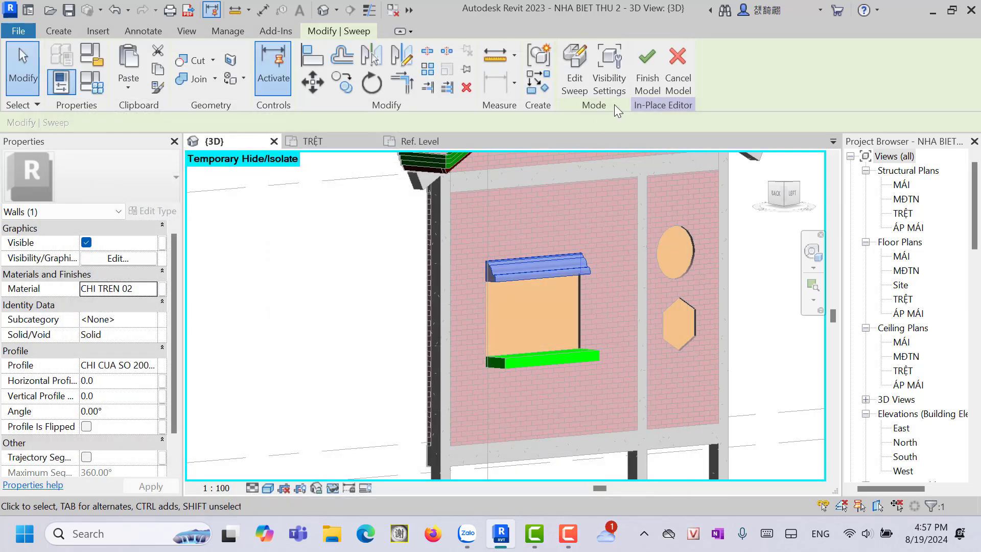
left_click(647, 64)
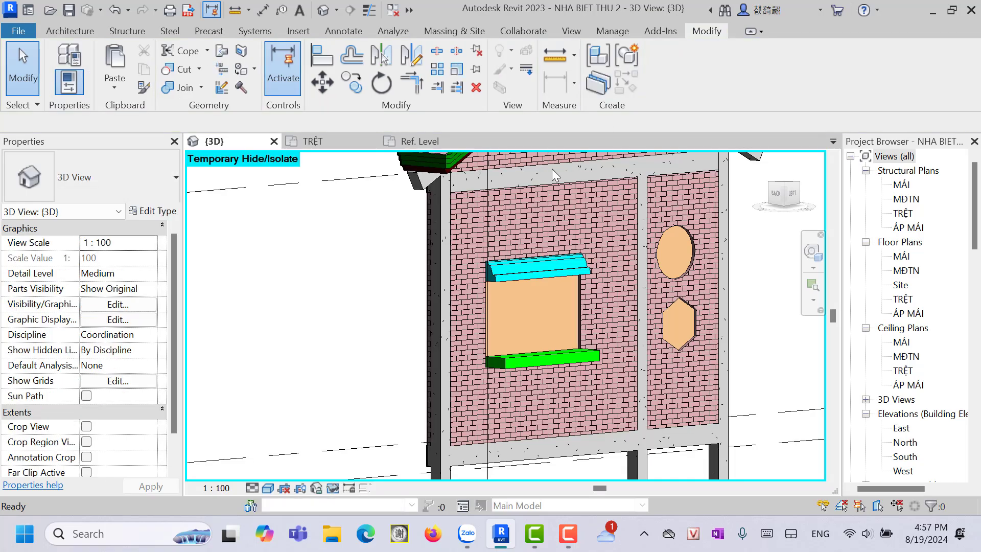
Step: Orbit around the gable wall to inspect it from several angles
scroll(236, 357, "down", 2)
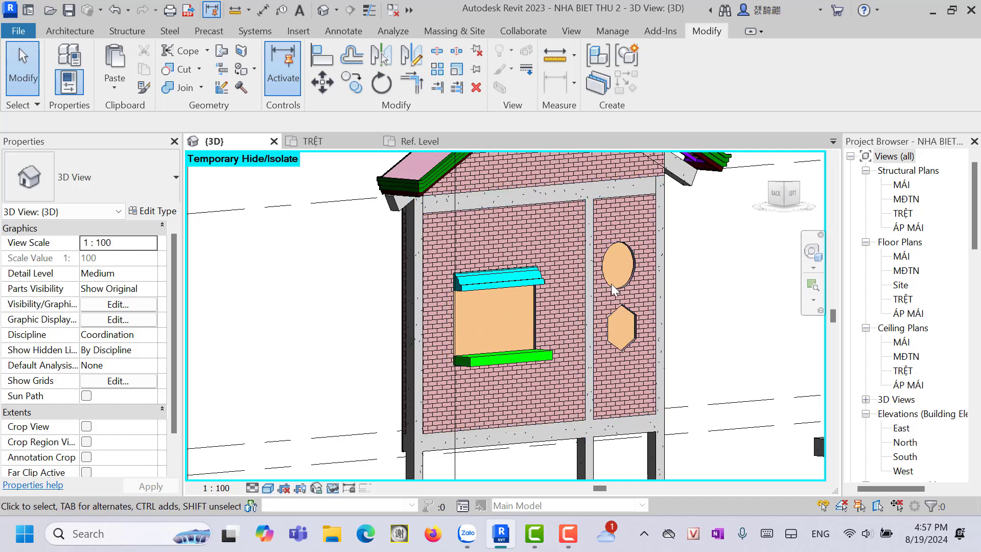
left_click_drag(784, 196, 620, 268)
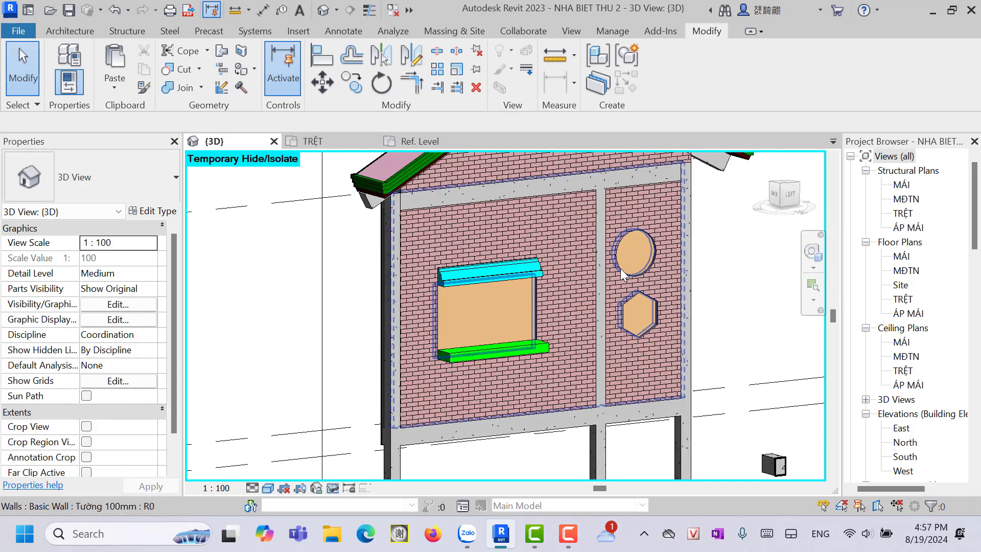
left_click_drag(787, 196, 461, 335)
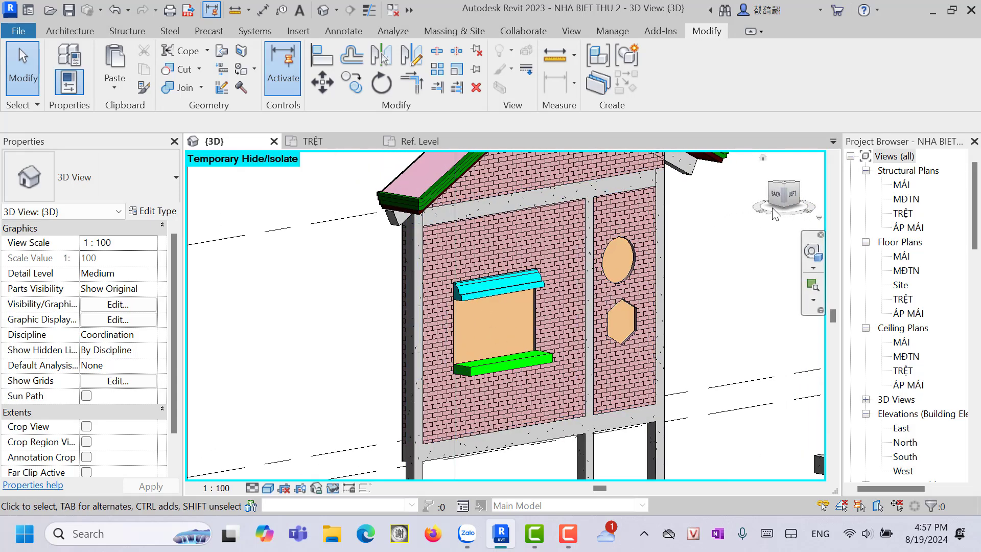
left_click_drag(782, 199, 467, 378)
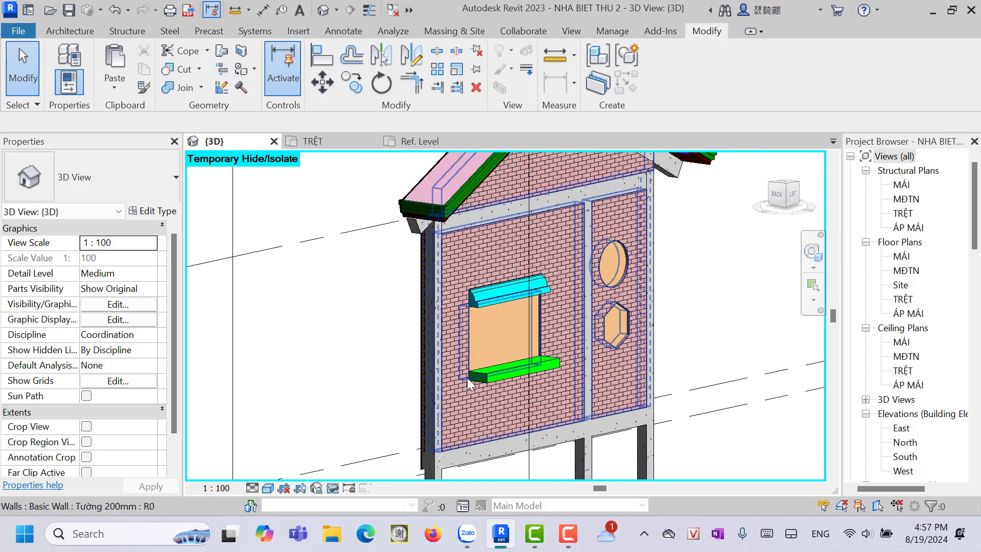
left_click(780, 194)
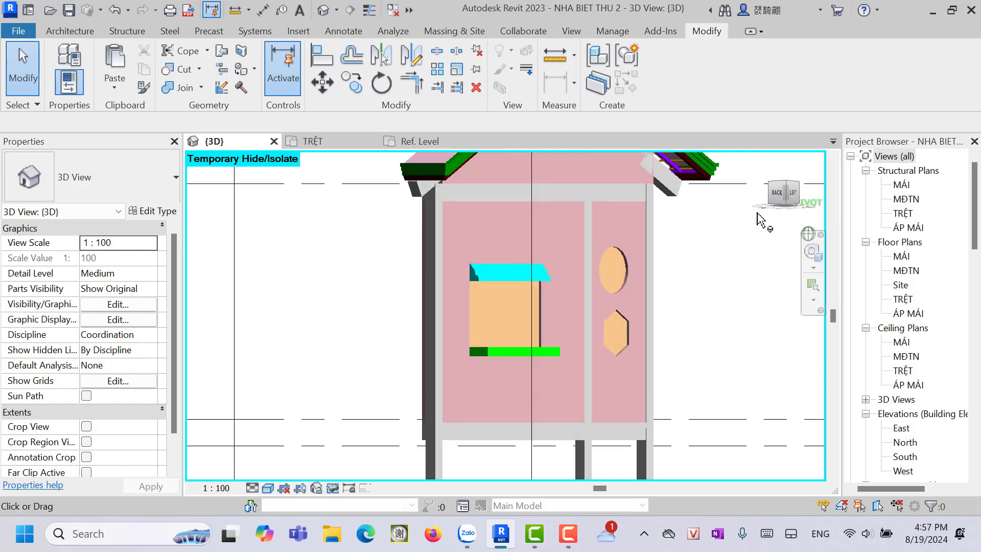
middle_click_drag(622, 327, 792, 210, "shift")
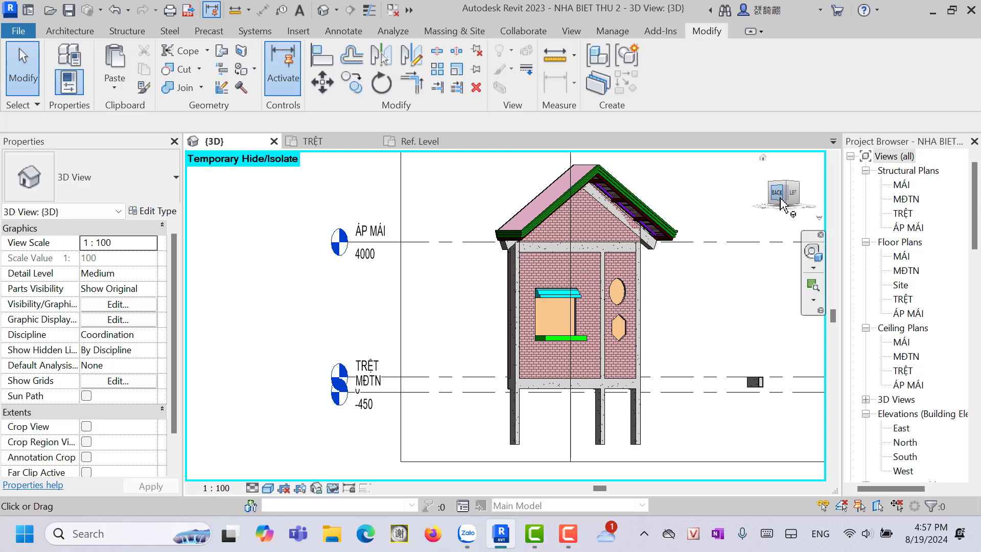
scroll(416, 346, "down", 2)
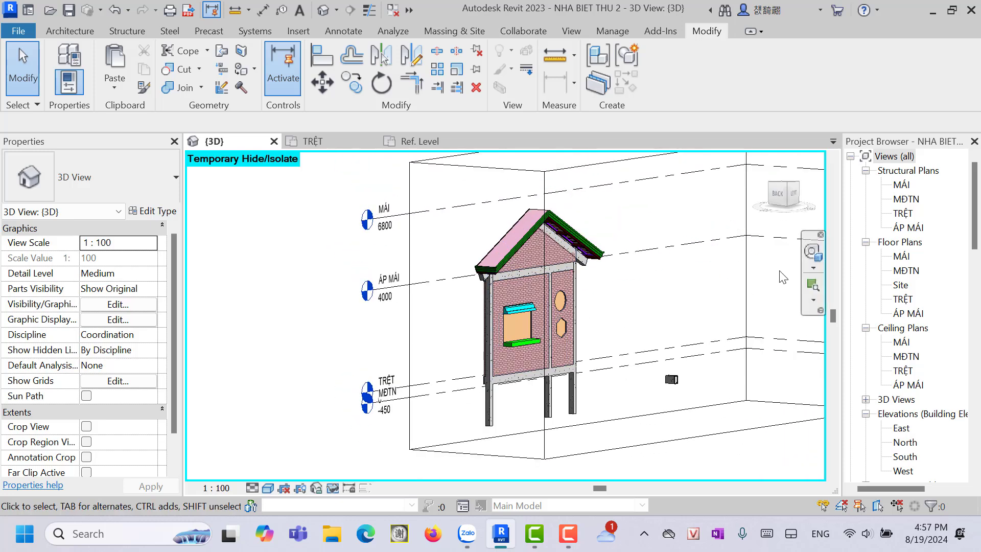
Step: Switch to an angled overview and enable the 3D view's Section Box
left_click(780, 196)
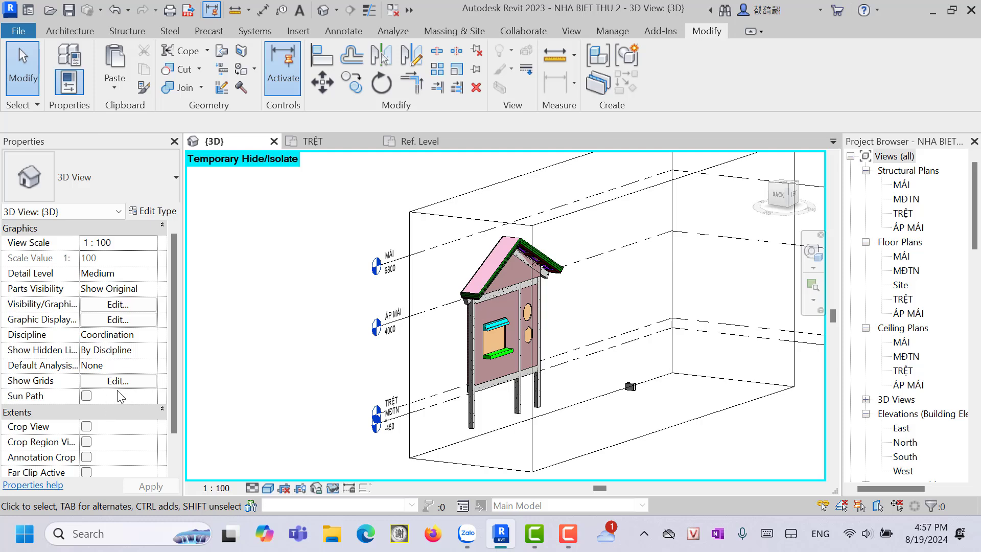
scroll(121, 395, "down", 4)
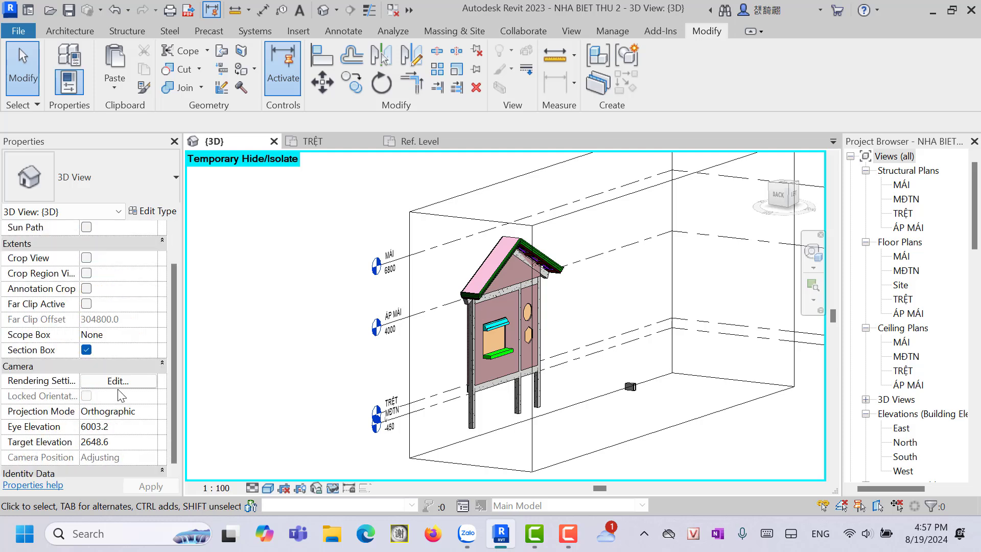
left_click(87, 351)
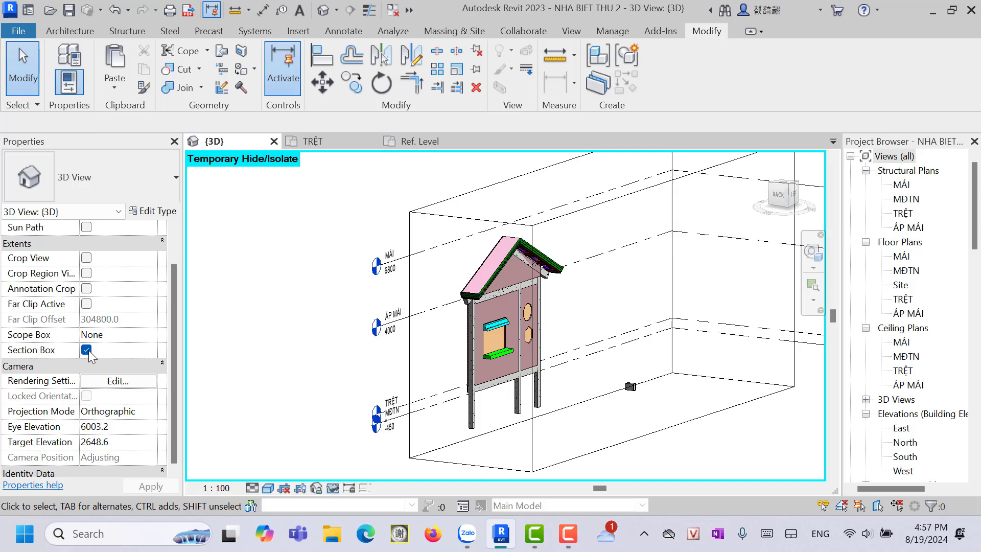